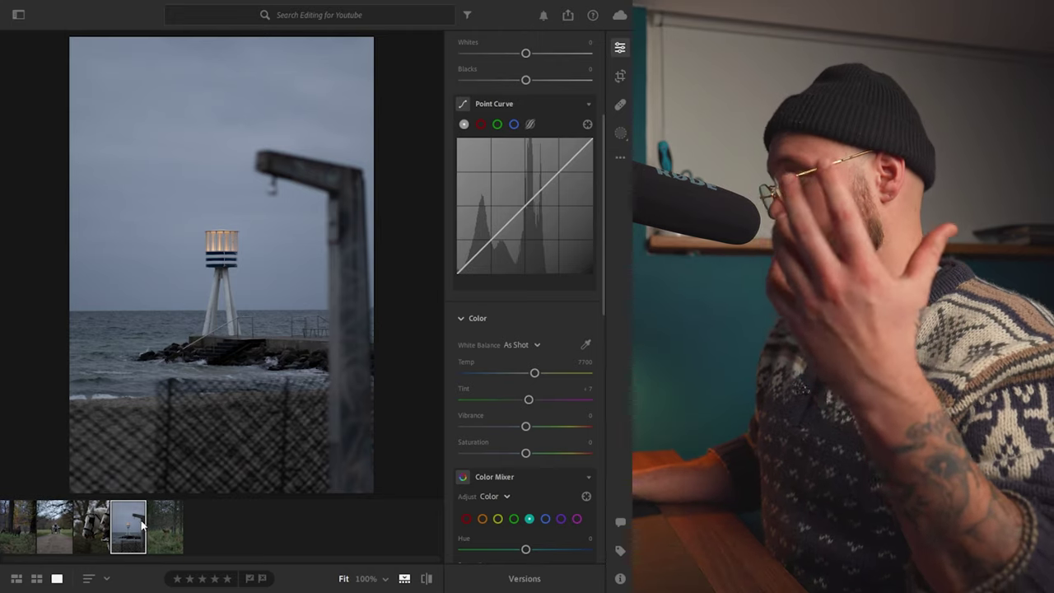
- Browse the doe, horse carriage, horse close-up and stag photos, then return to the lighthouse photo
click(94, 523)
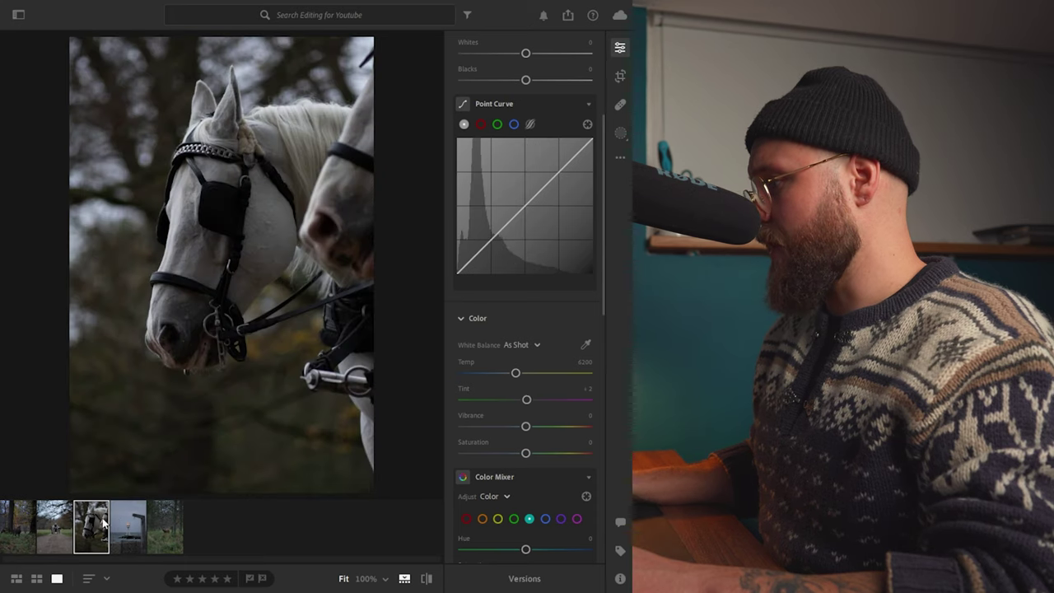
click(120, 518)
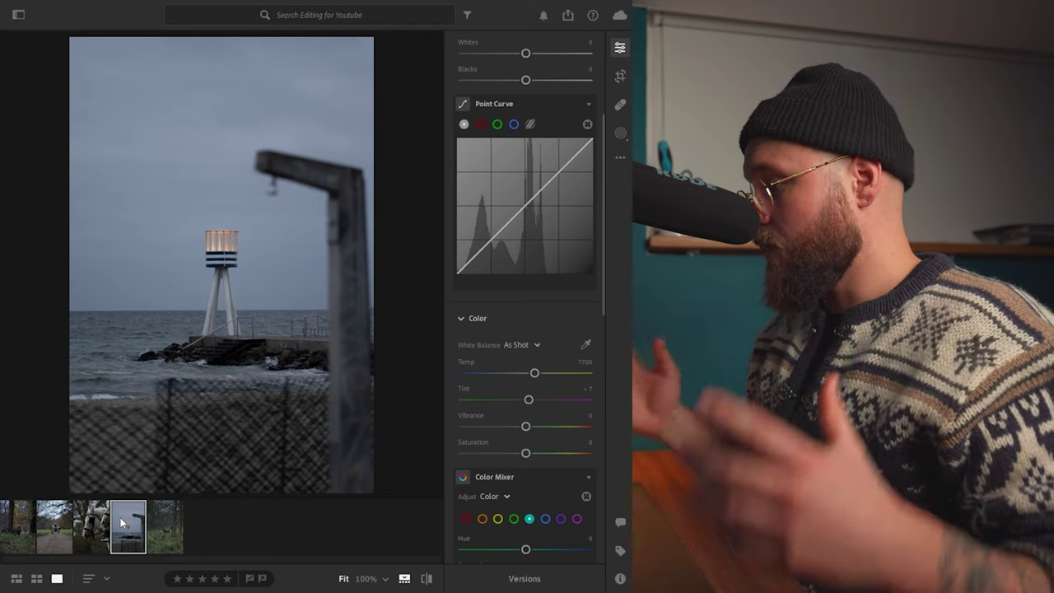
click(25, 530)
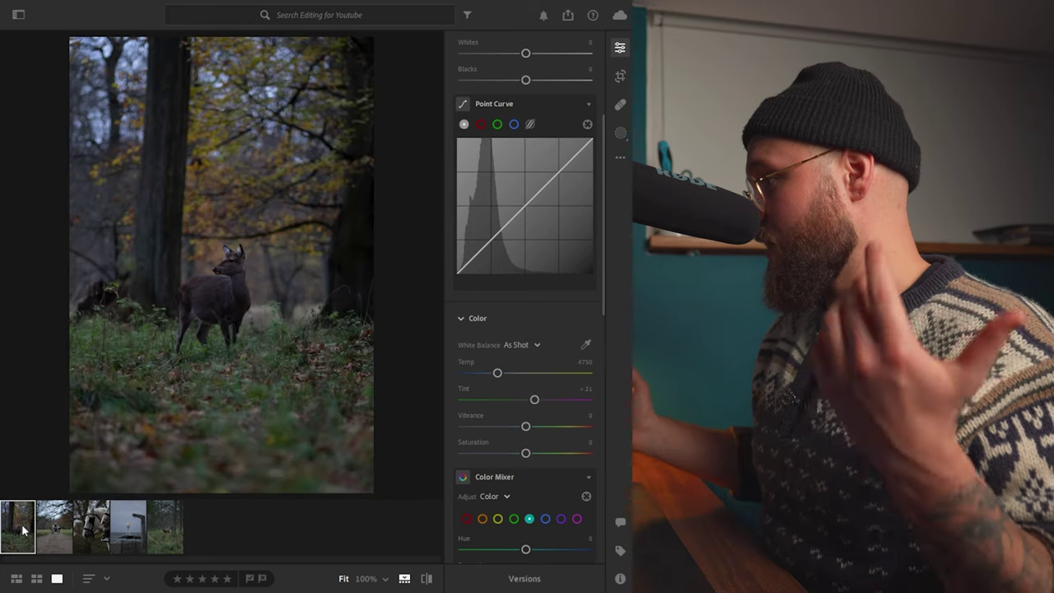
click(51, 532)
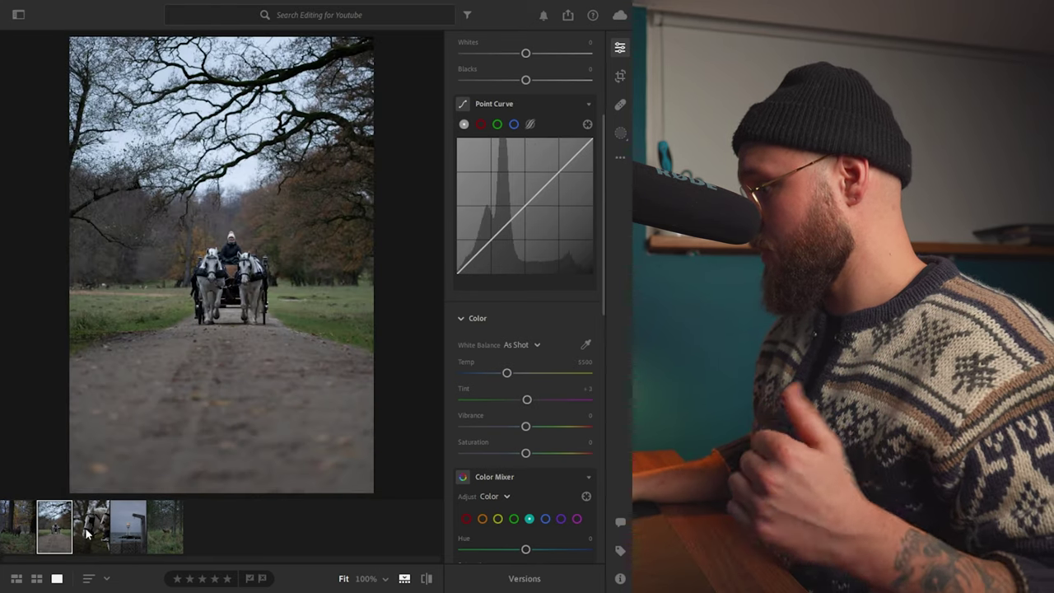
click(88, 534)
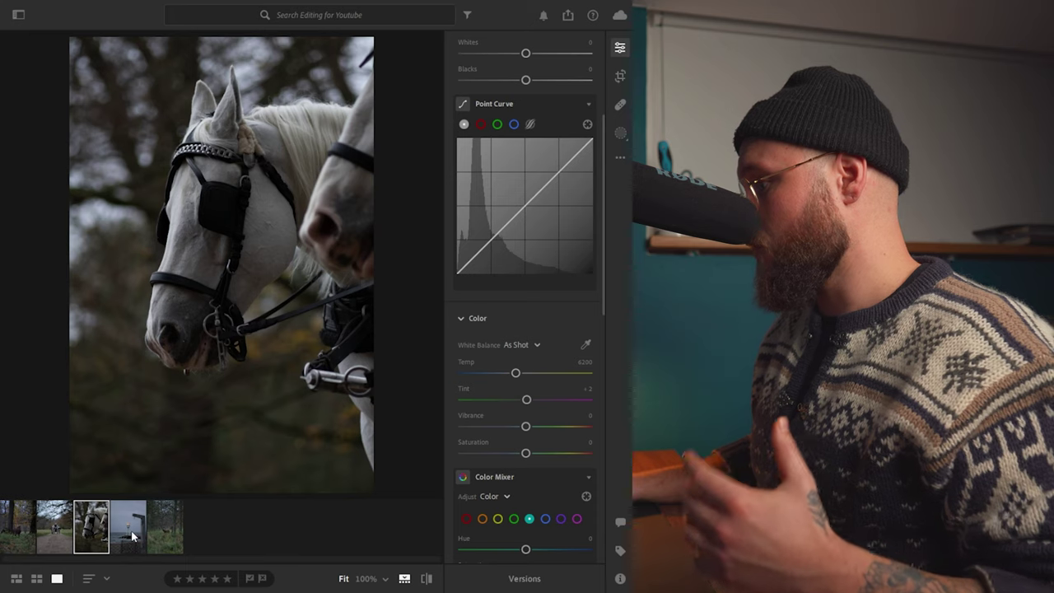
click(132, 536)
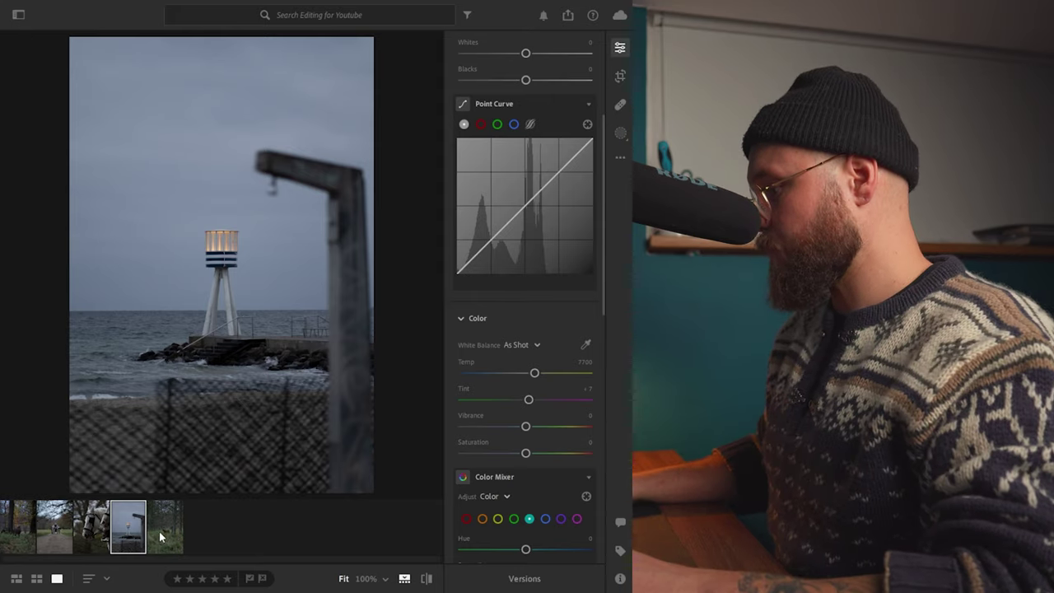
click(159, 532)
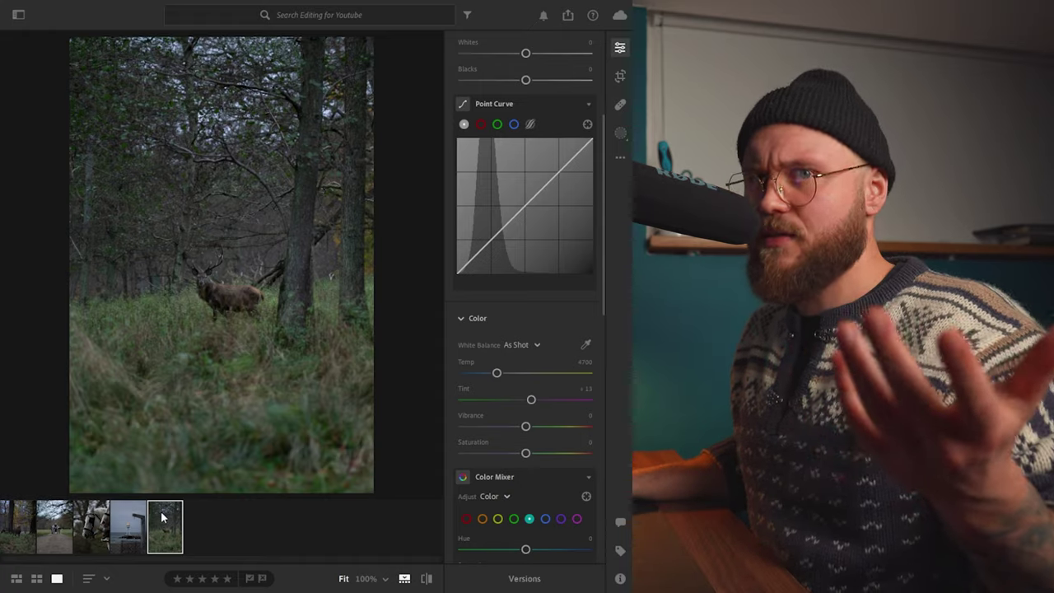
click(146, 519)
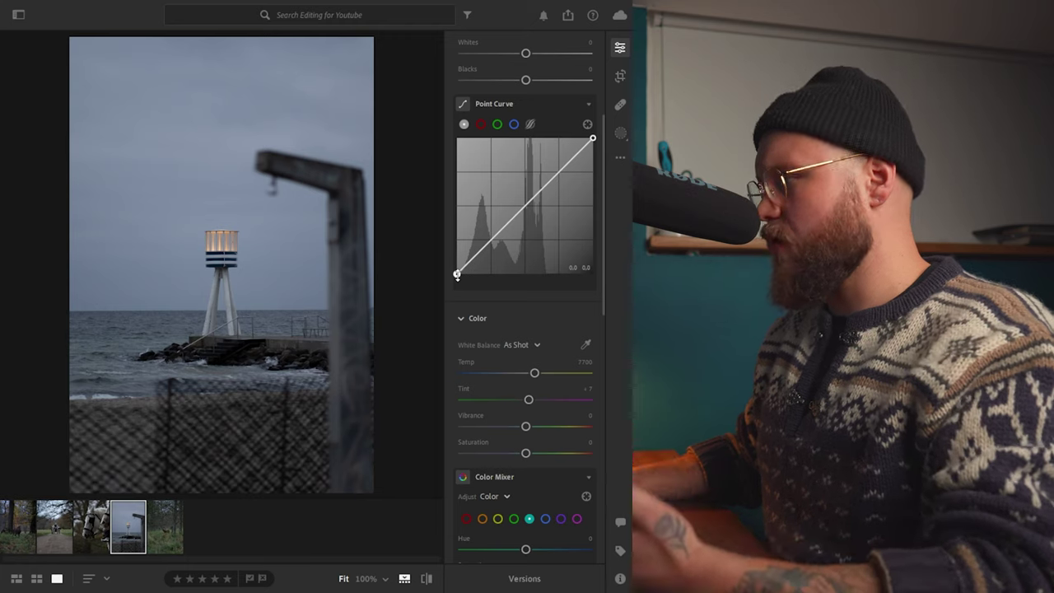
- Shape a soft Point Curve S-curve with lifted blacks and midtone/highlight points, and lower vibrance
mouse_move(457, 276)
mouse_down()
mouse_move(447, 275)
mouse_move(457, 292)
mouse_up()
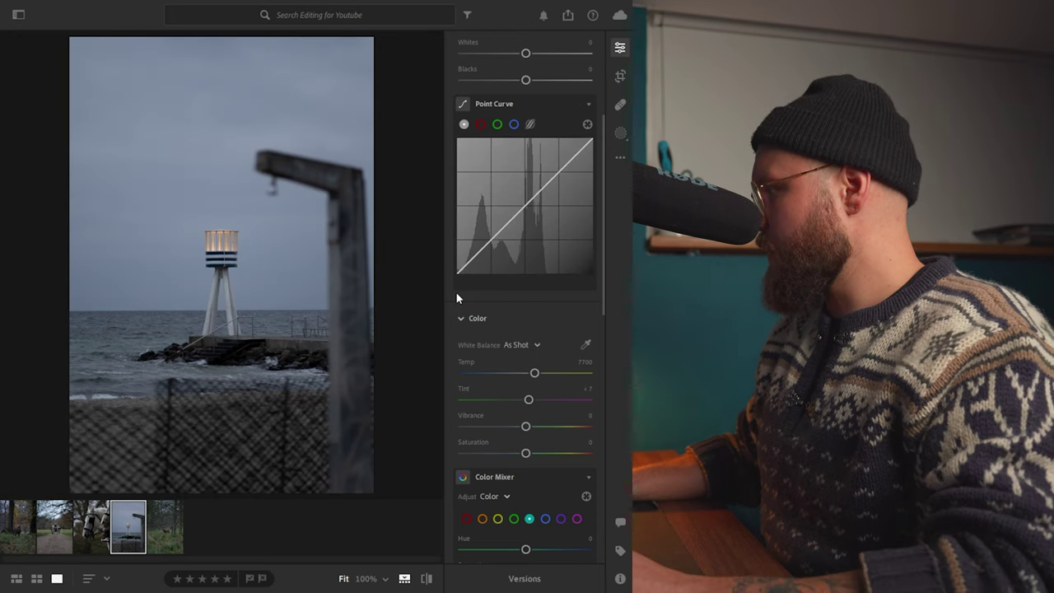
scroll(476, 290, up, 2)
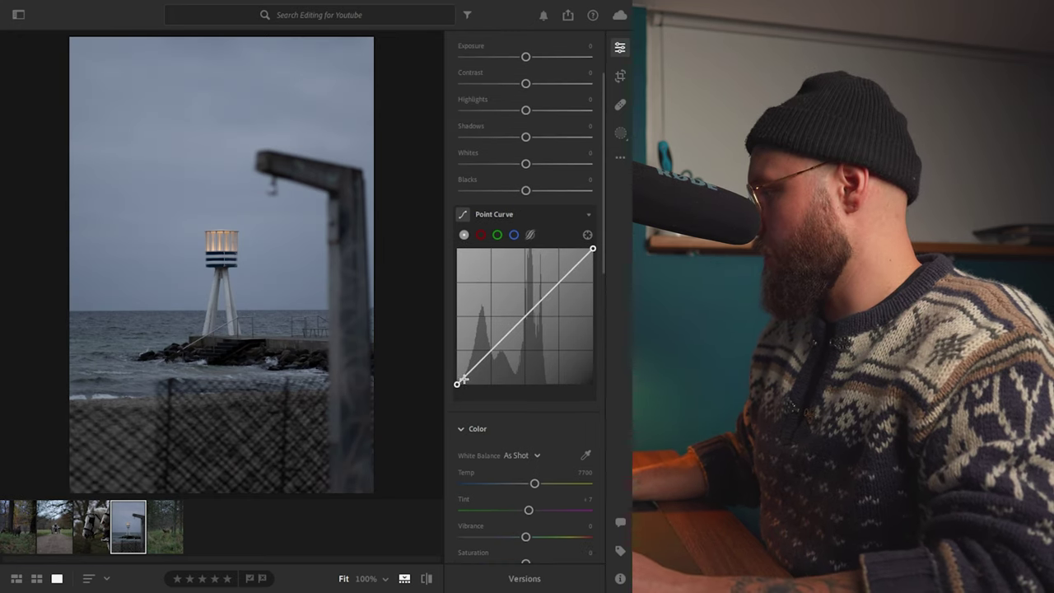
drag(457, 385, 487, 357)
drag(536, 316, 538, 297)
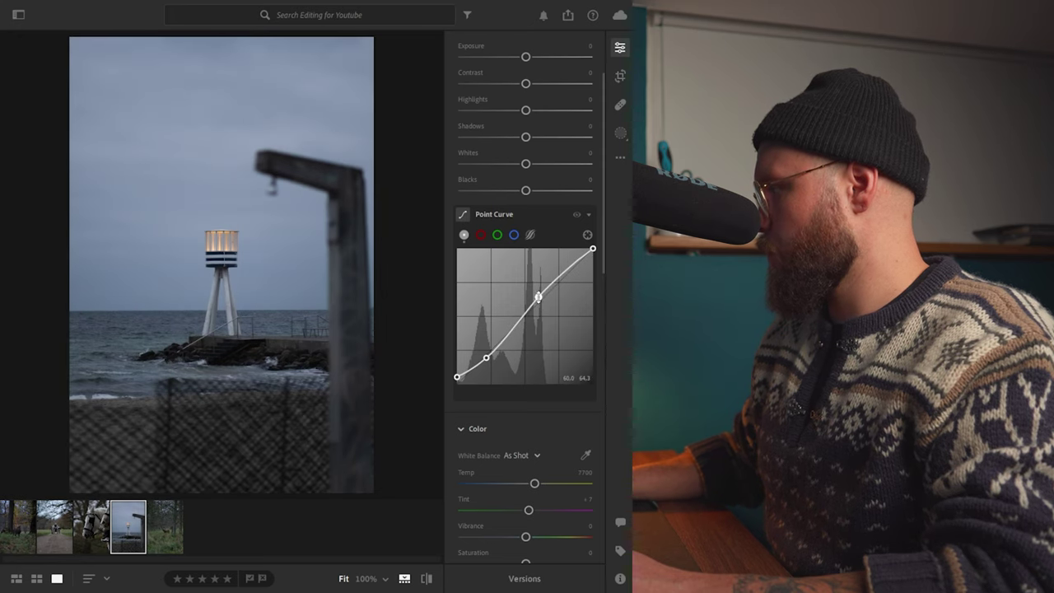
click(559, 276)
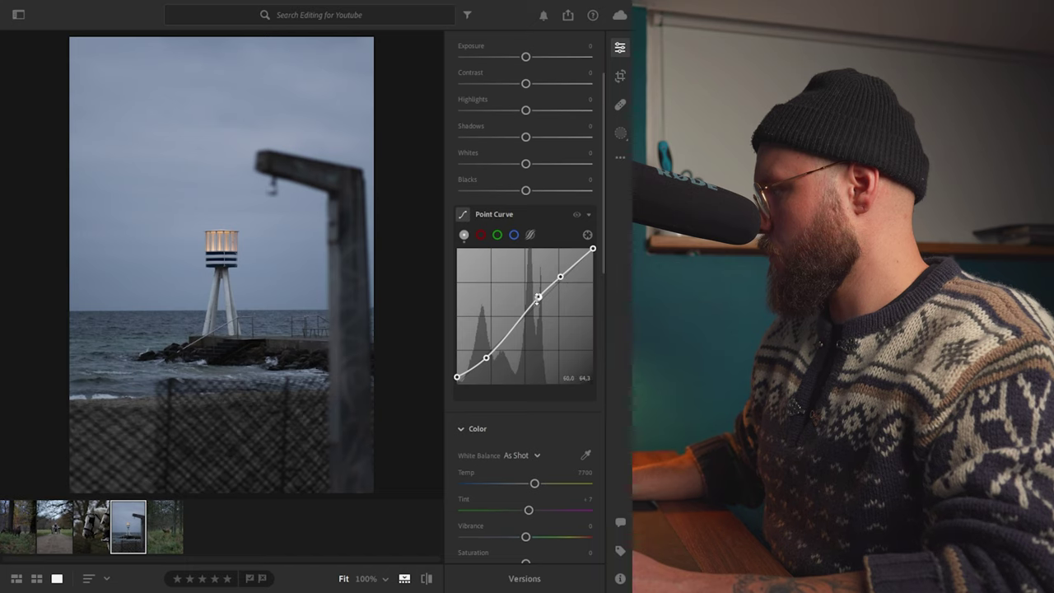
drag(486, 358, 458, 379)
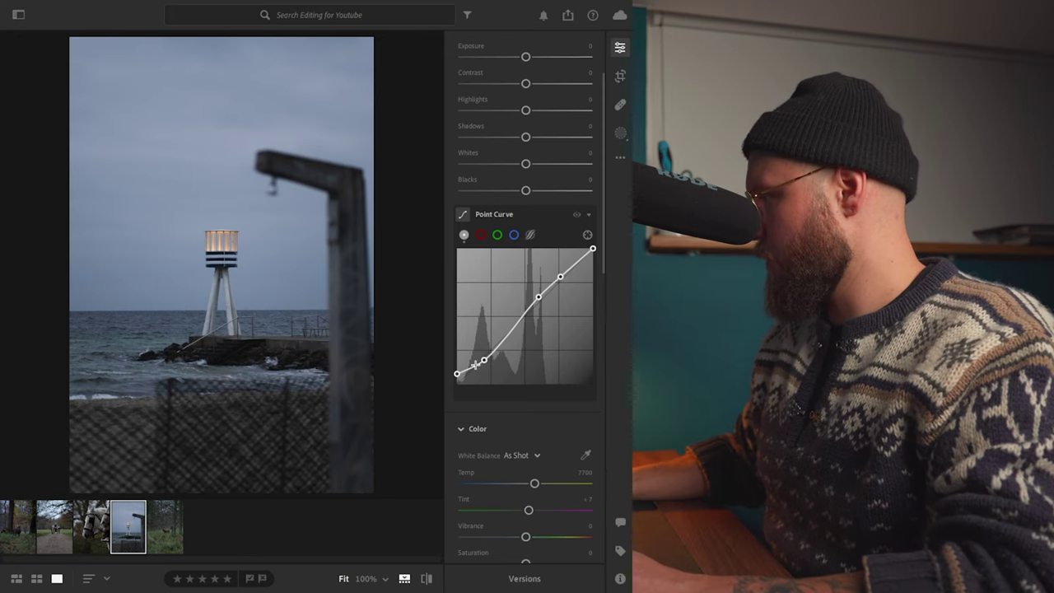
drag(563, 280, 542, 302)
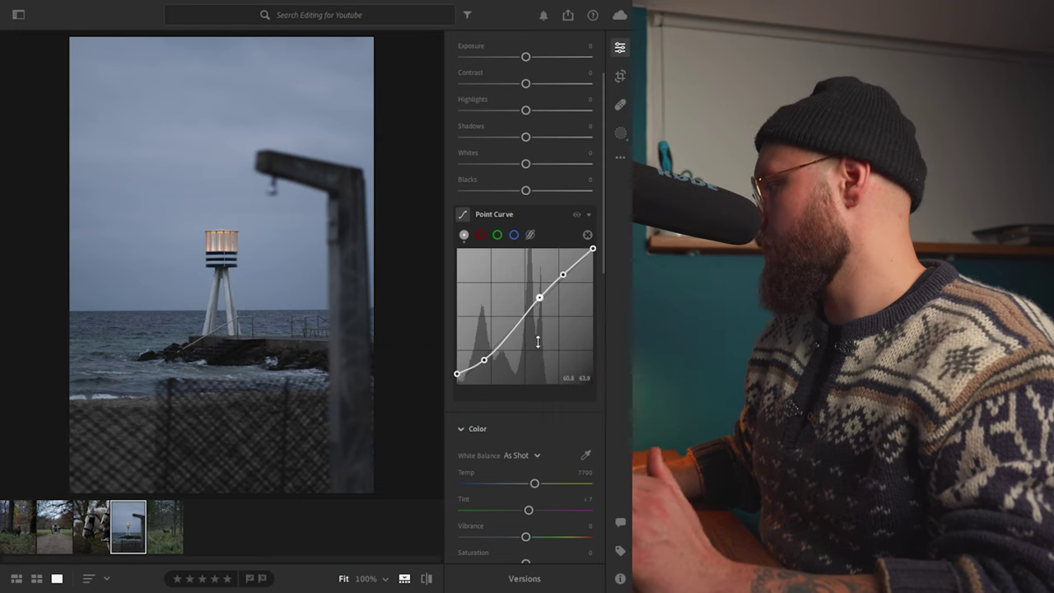
scroll(532, 379, down, 3)
drag(525, 426, 523, 456)
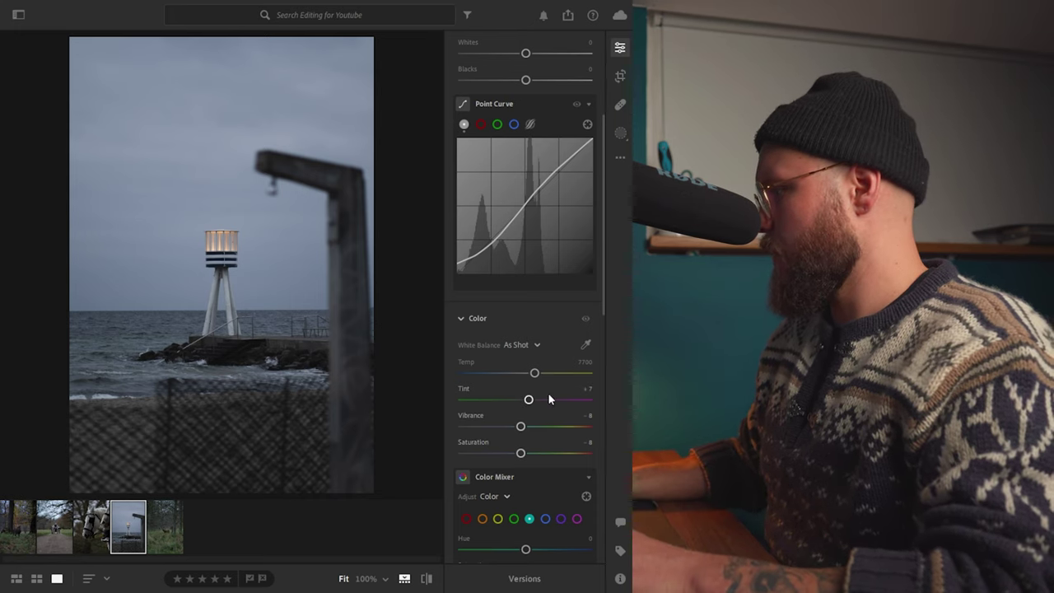
- Pull the curve's white point down to 96.5 to soften the highlights
scroll(547, 395, down, 3)
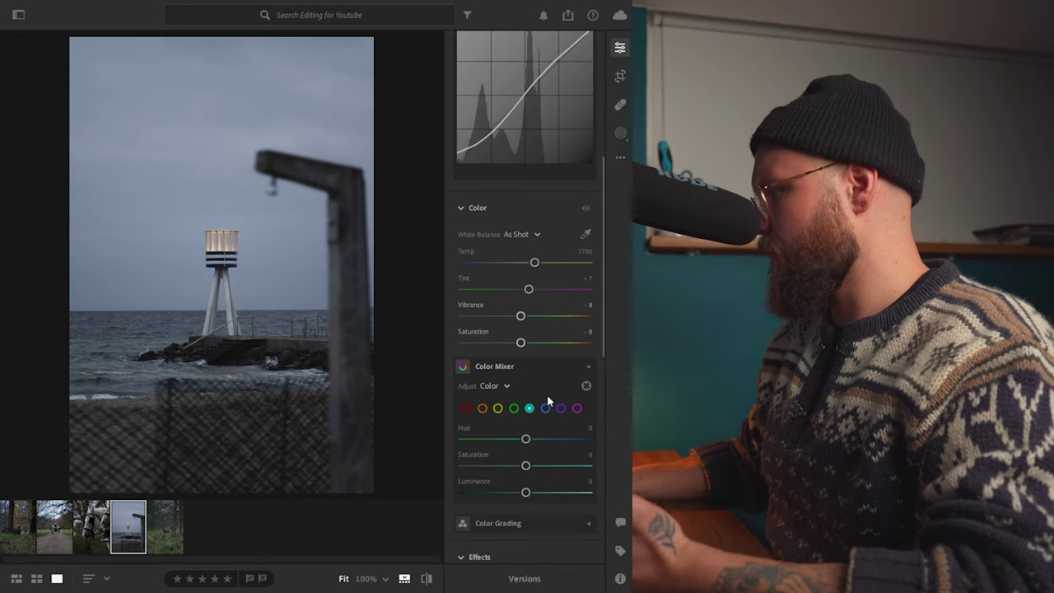
scroll(547, 395, up, 3)
mouse_move(567, 176)
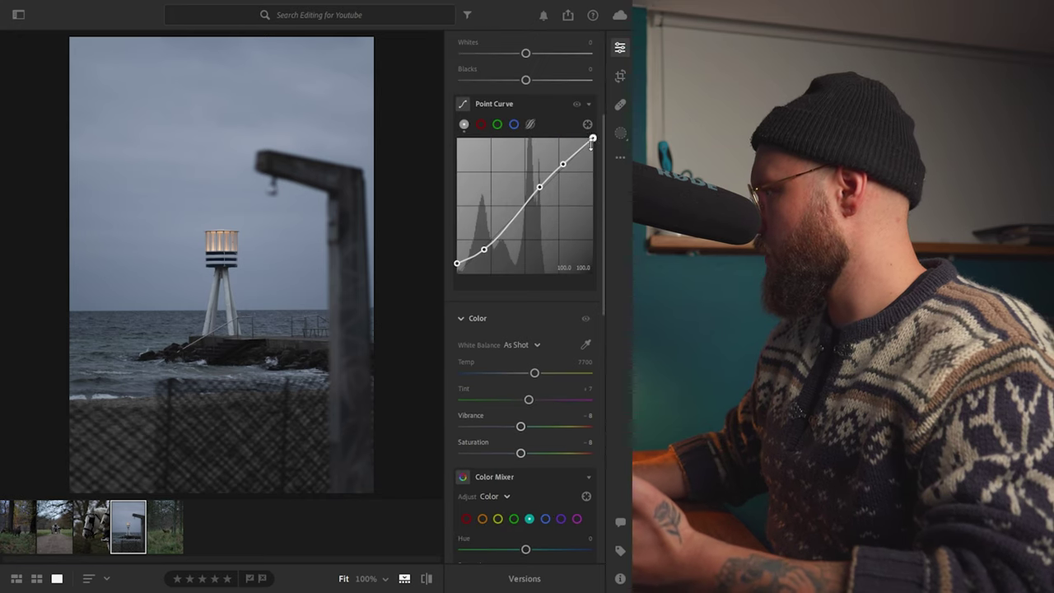
drag(592, 140, 595, 143)
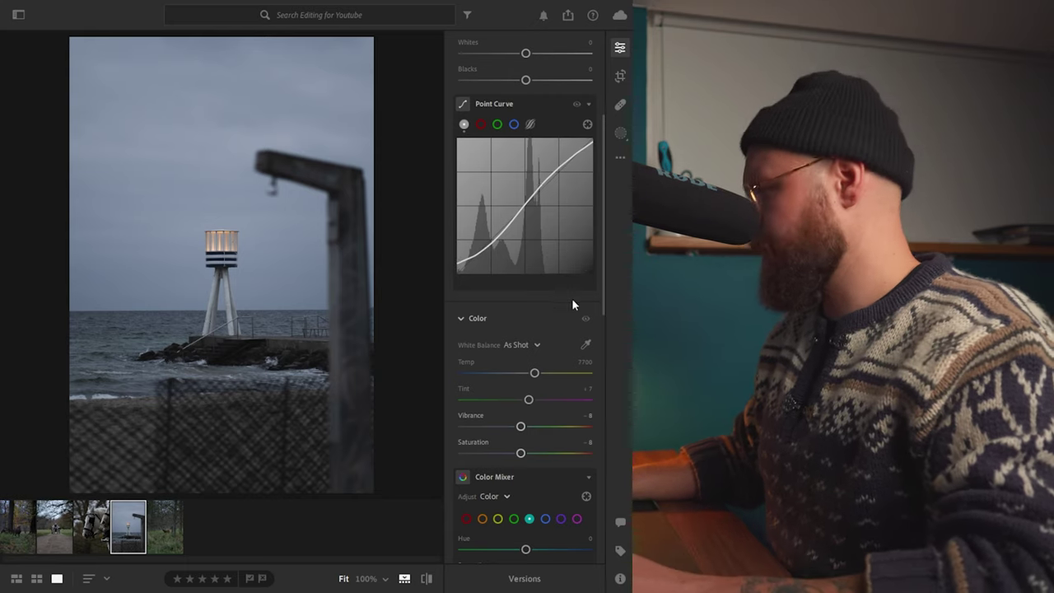
- Tint the shadows blue in Color Grading at hue 220, saturation 17, checking against the original
scroll(557, 304, down, 5)
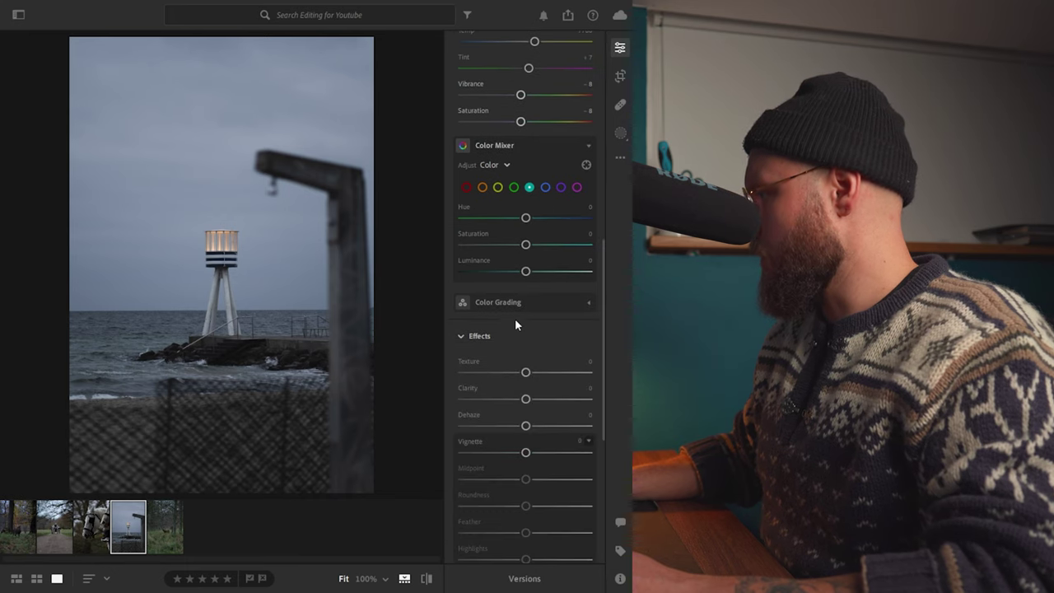
click(588, 303)
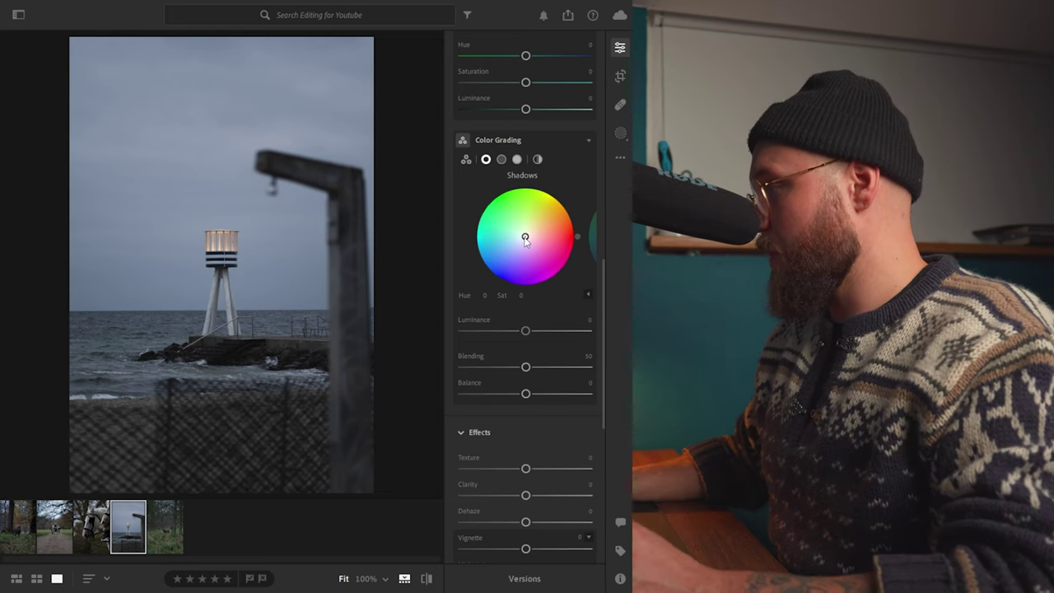
drag(525, 238, 521, 242)
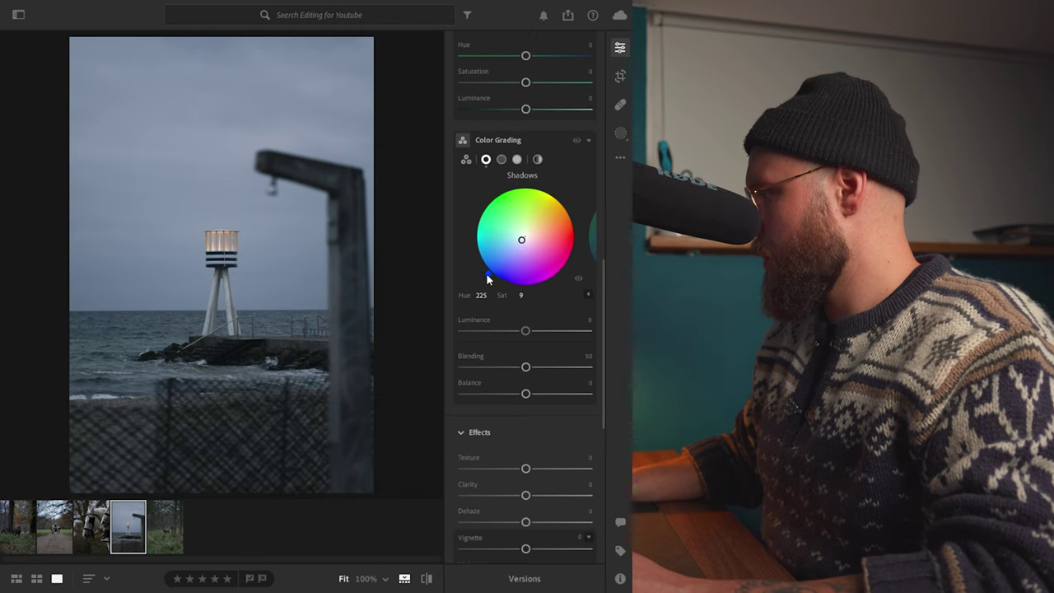
drag(490, 278, 486, 277)
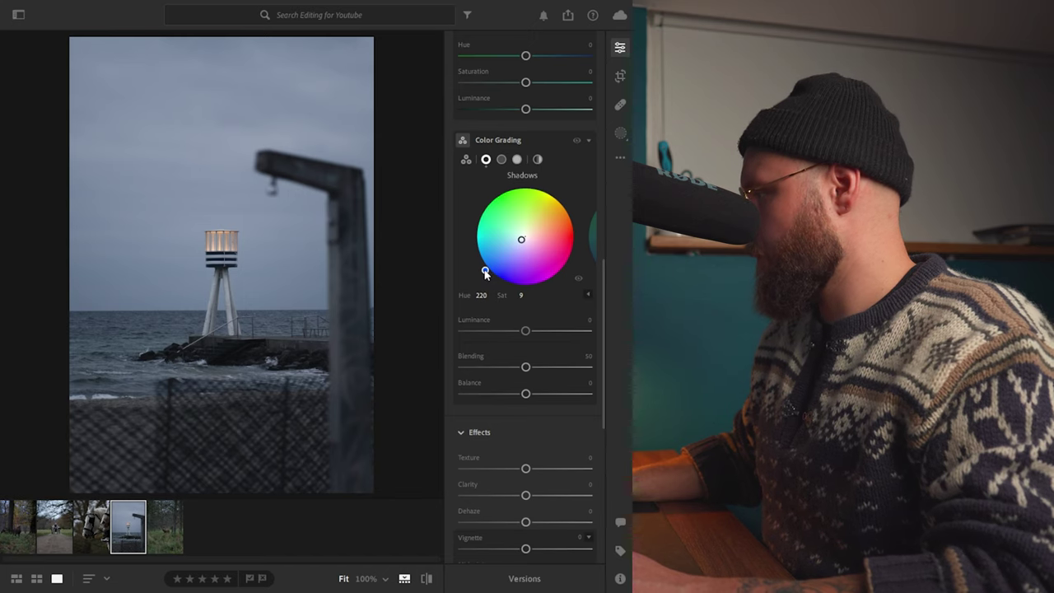
drag(522, 240, 519, 243)
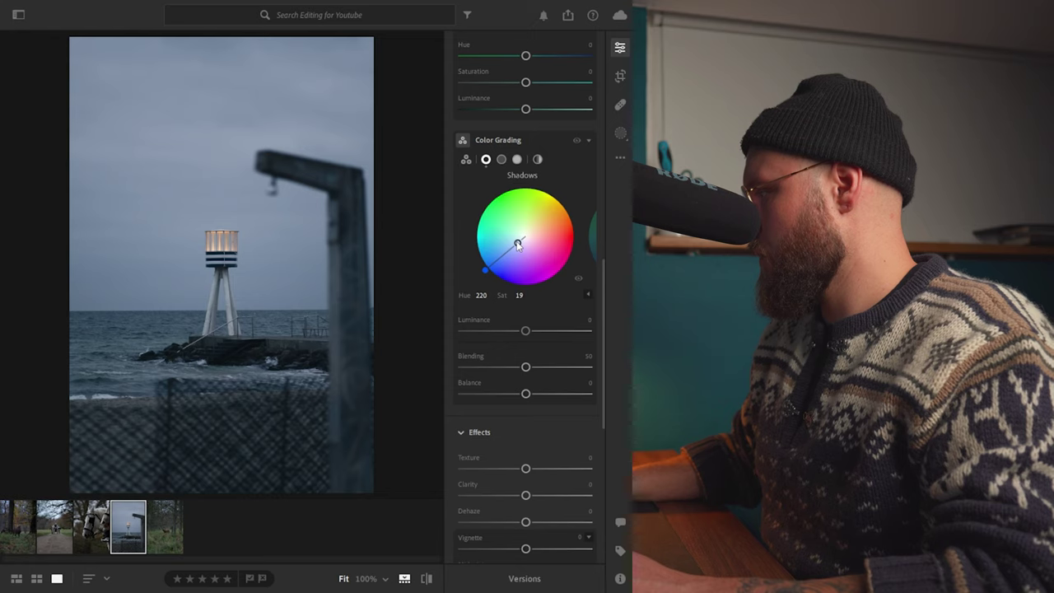
drag(517, 245, 517, 245)
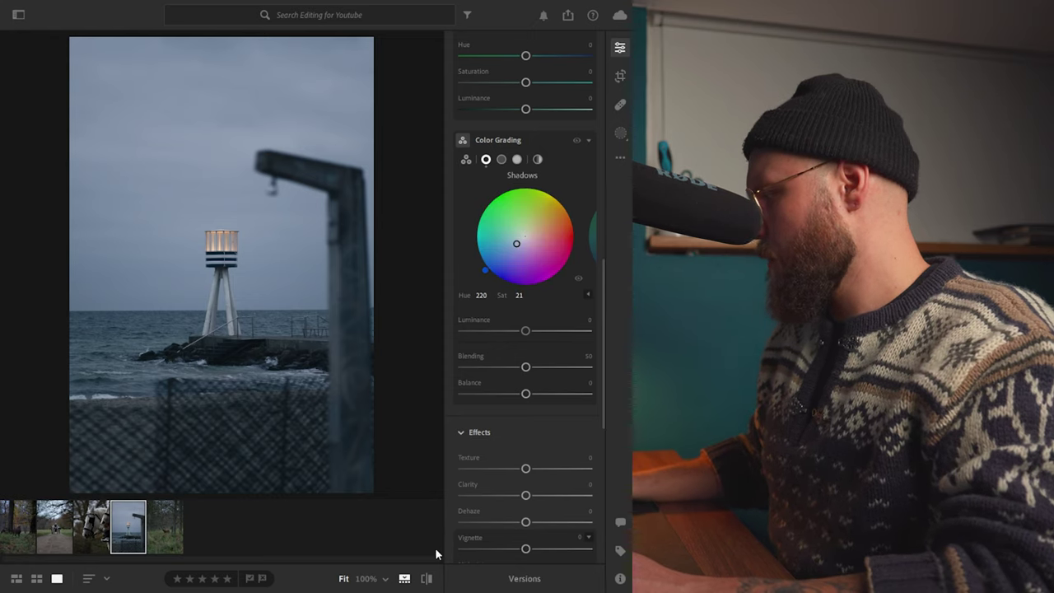
click(427, 580)
click(427, 579)
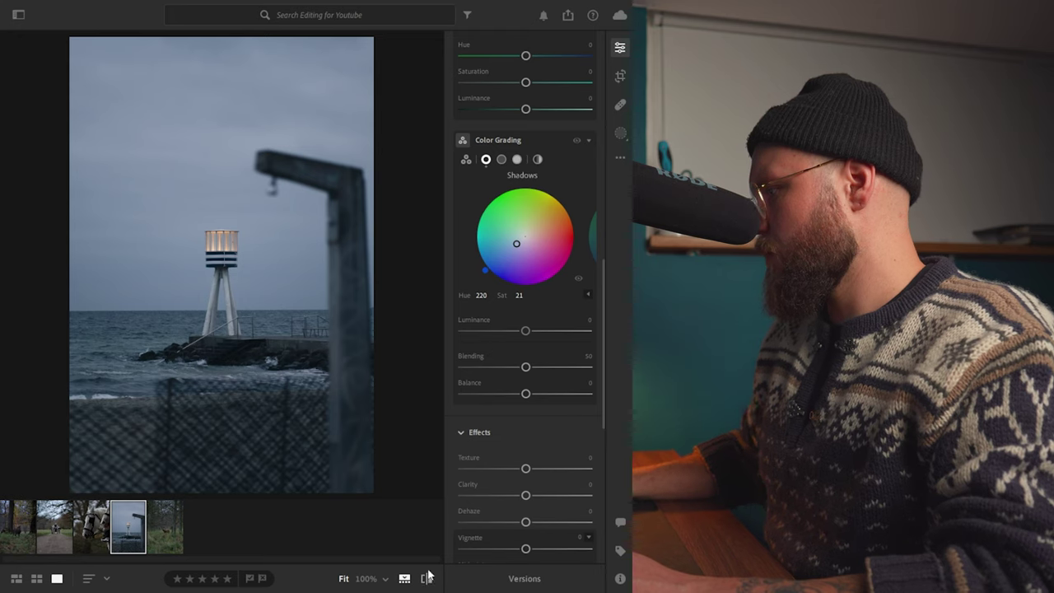
drag(516, 245, 517, 248)
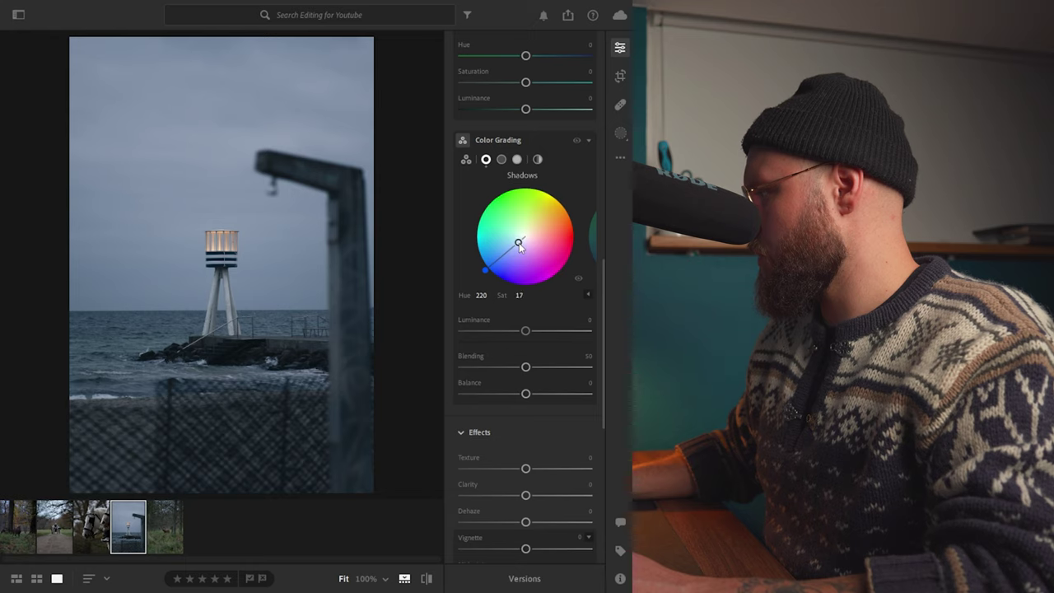
- Tint the midtones blue at hue 215, saturation 7, and toggle colour grading to compare
click(500, 159)
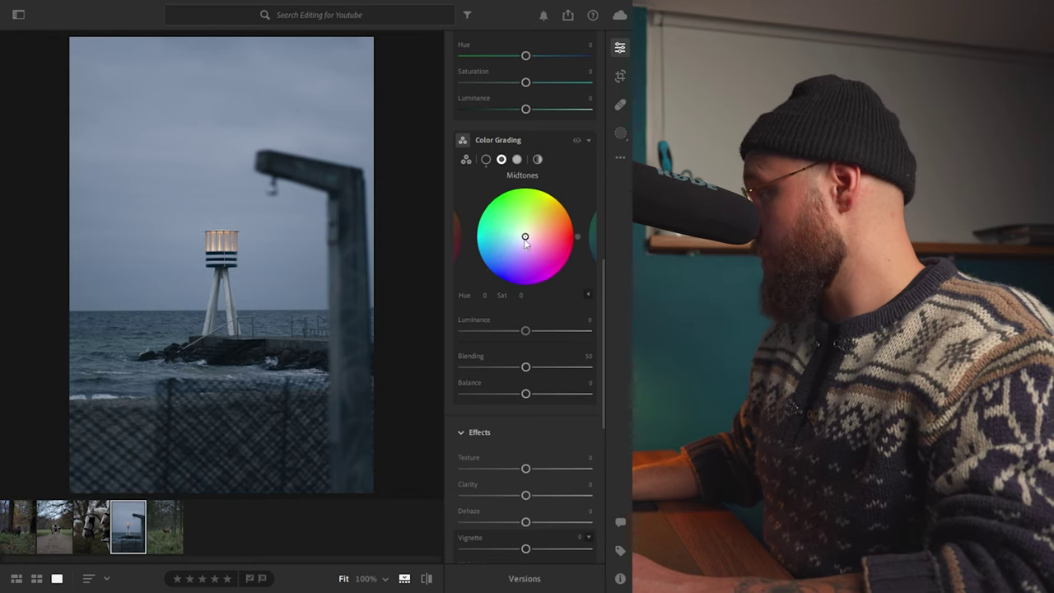
drag(525, 240, 486, 272)
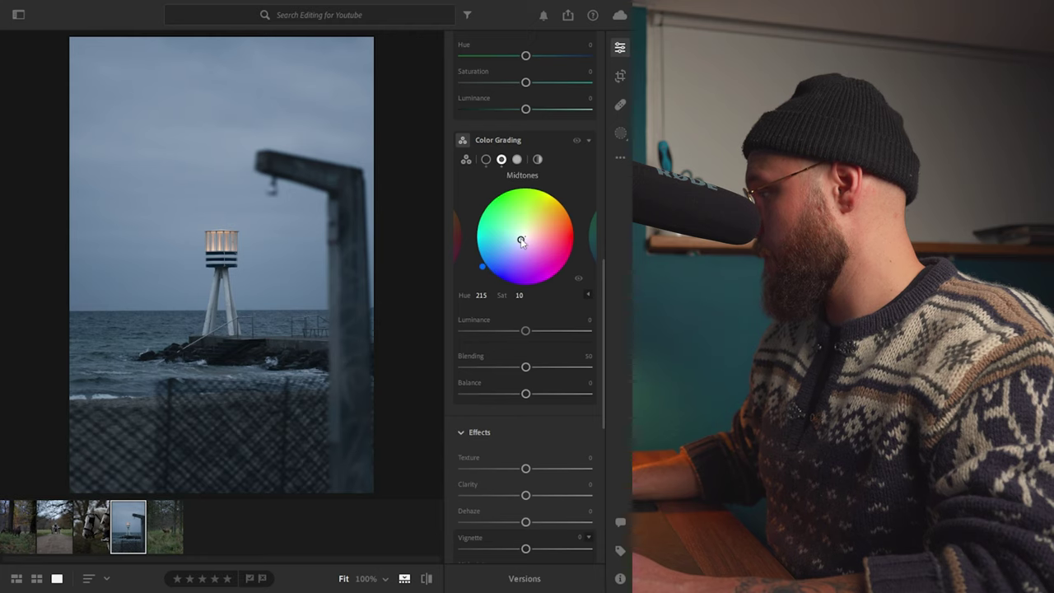
click(576, 140)
click(576, 141)
click(576, 141)
click(577, 141)
click(577, 141)
click(577, 141)
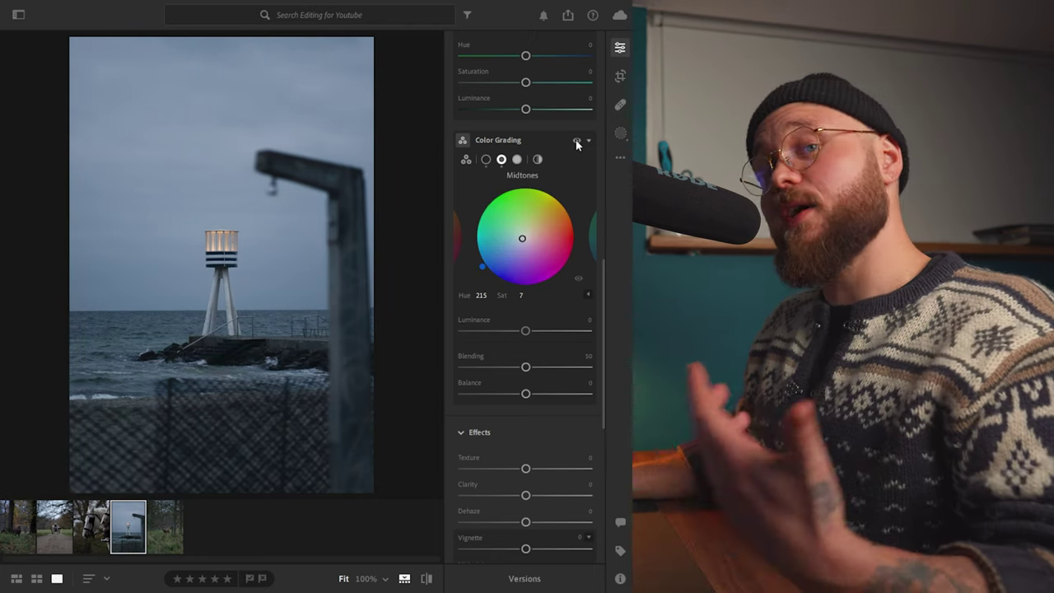
- Keep comparing with colour grading on and off, then collapse the Color Grading panel
click(577, 141)
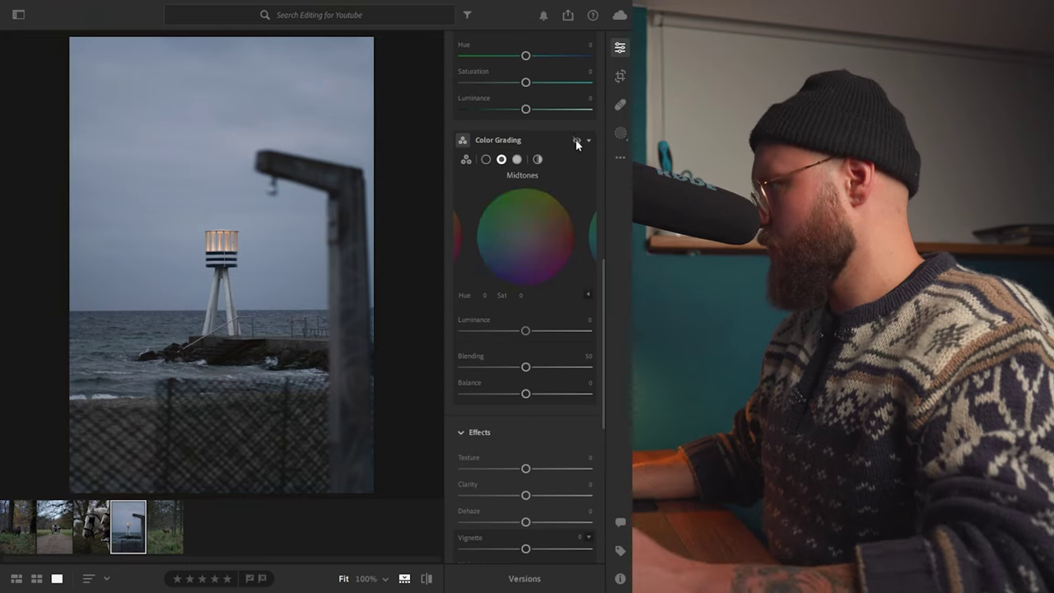
click(577, 141)
click(576, 140)
click(576, 141)
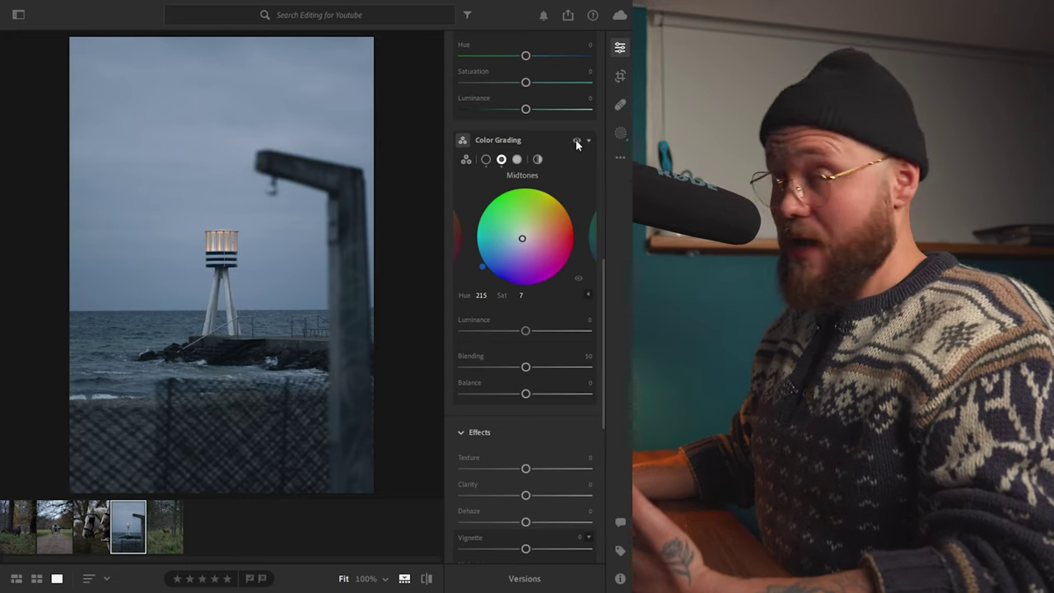
click(577, 141)
click(577, 141)
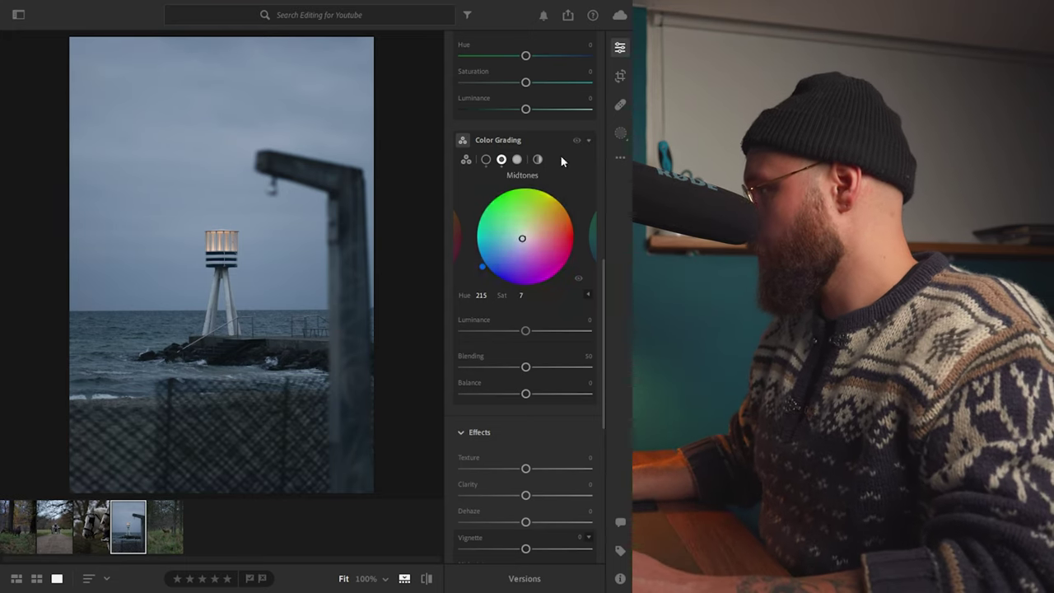
click(577, 141)
click(588, 141)
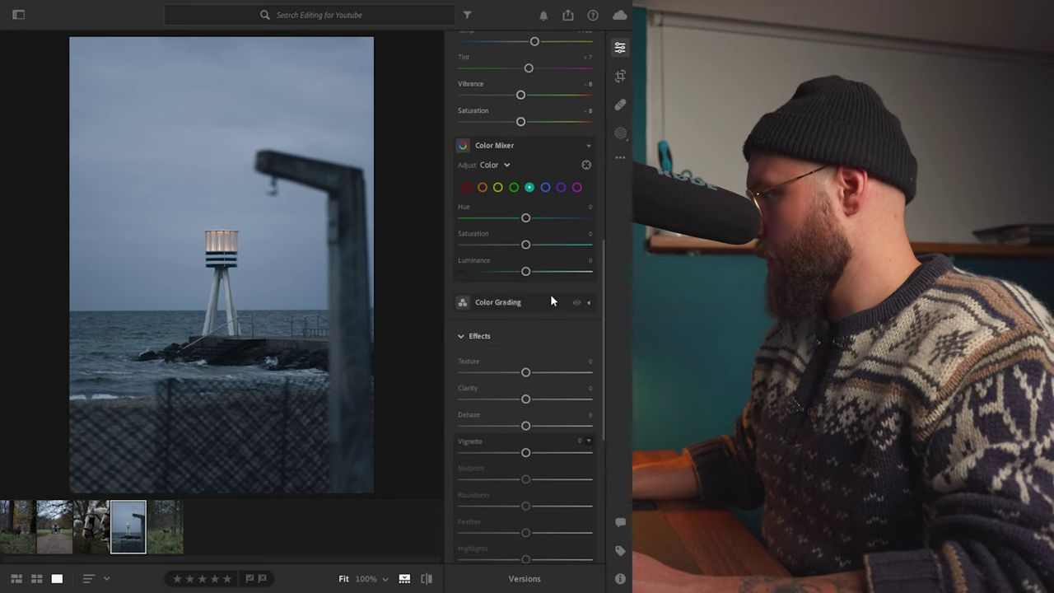
- Straighten the lighthouse photo by +0.44 in Crop so the sea horizon is level
scroll(546, 337, up, 3)
key(c)
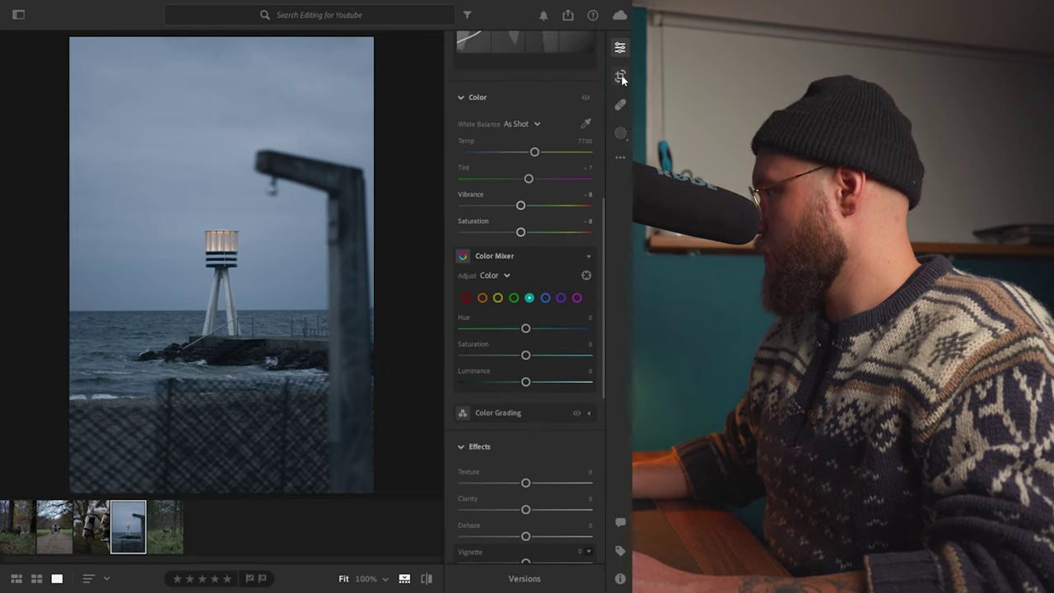
drag(416, 278, 415, 280)
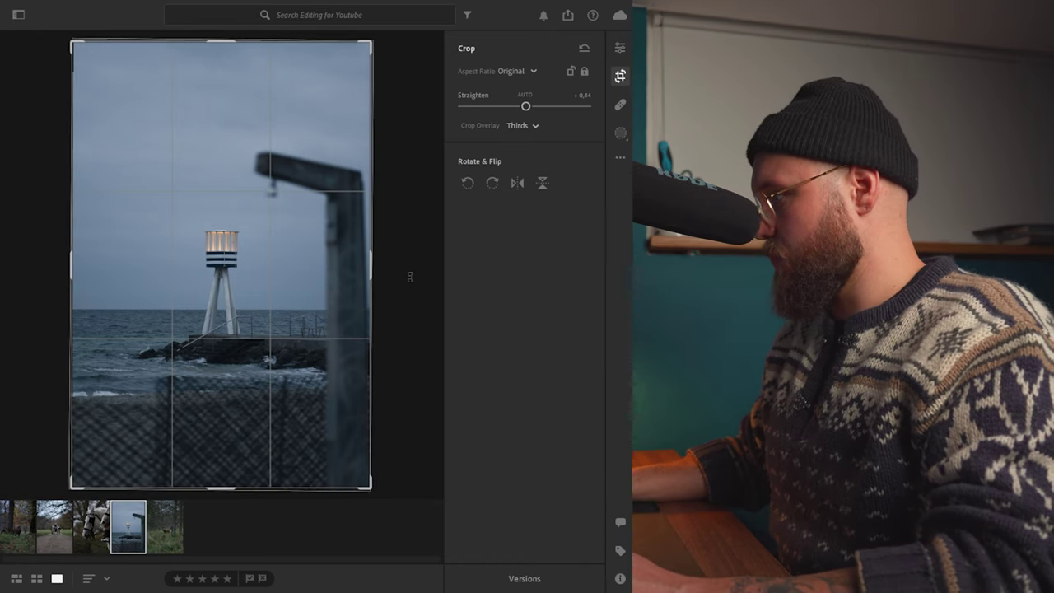
key(e)
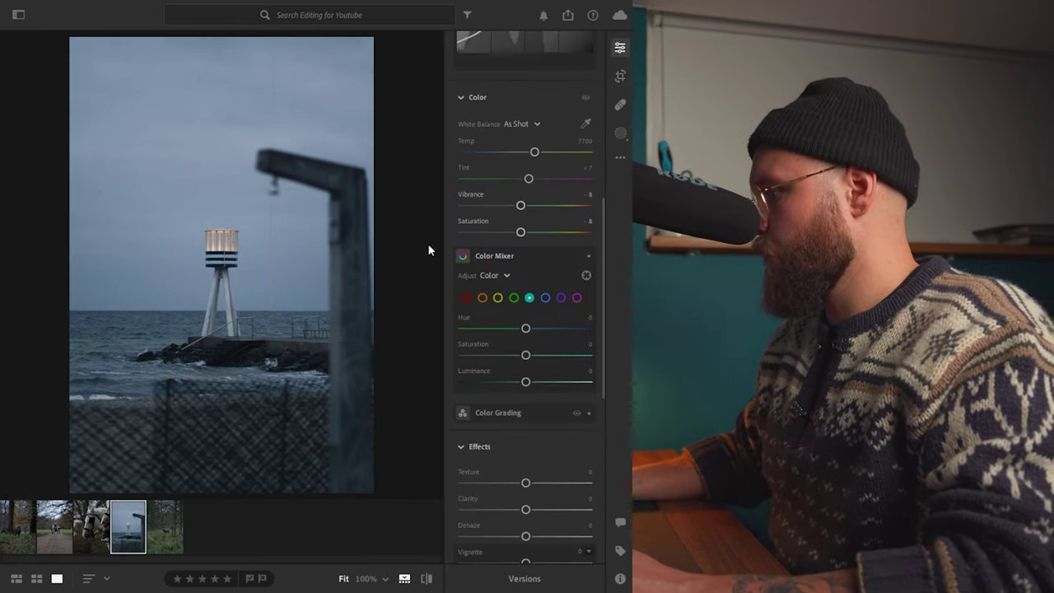
scroll(483, 194, up, 6)
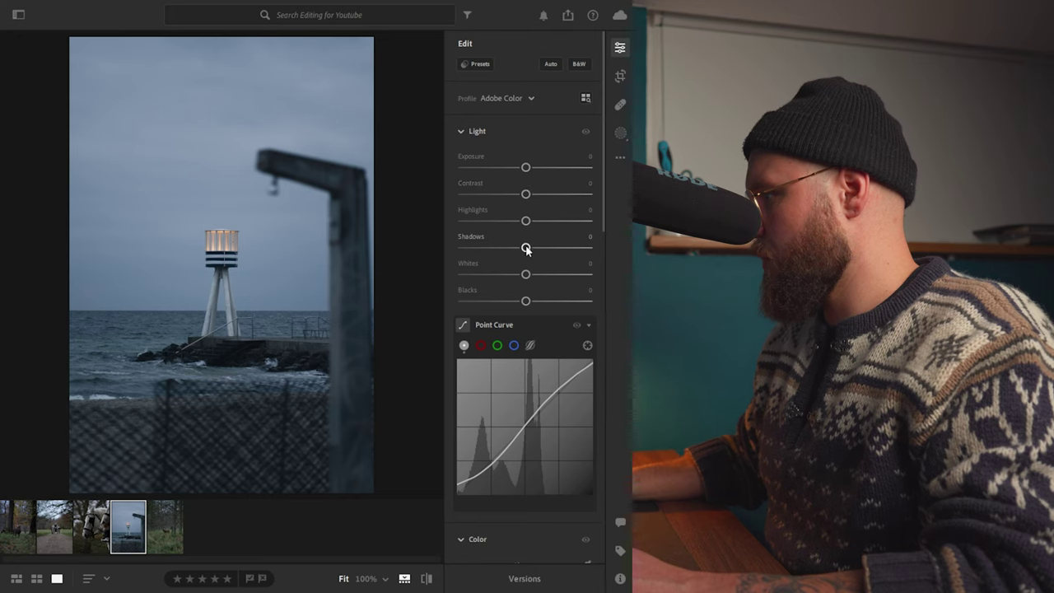
- Lift the shadows to +16 in the Light panel, with highlights at -79
drag(527, 250, 477, 223)
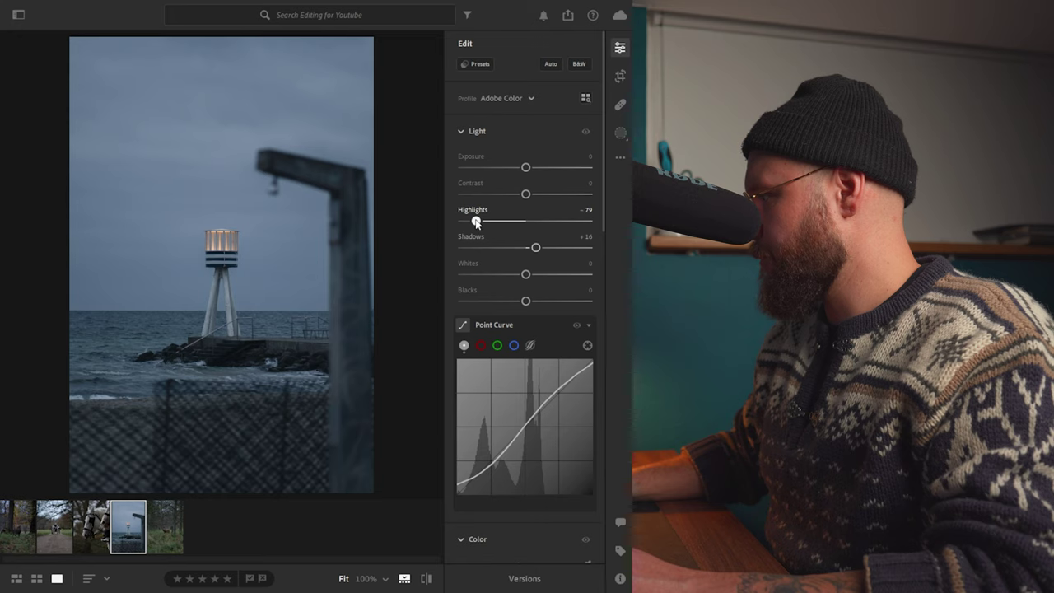
scroll(559, 251, down, 3)
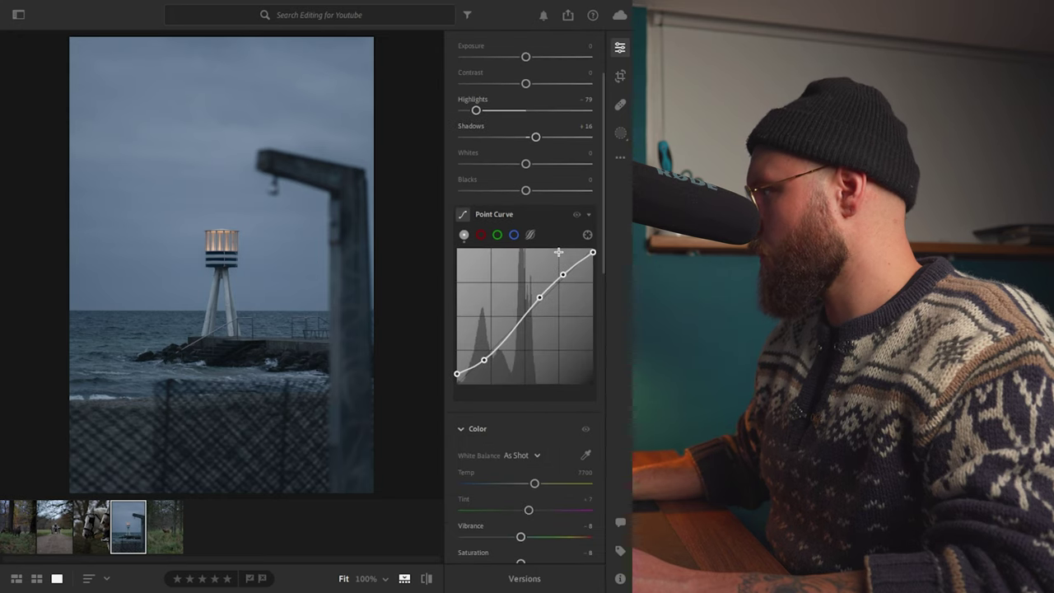
scroll(541, 246, down, 3)
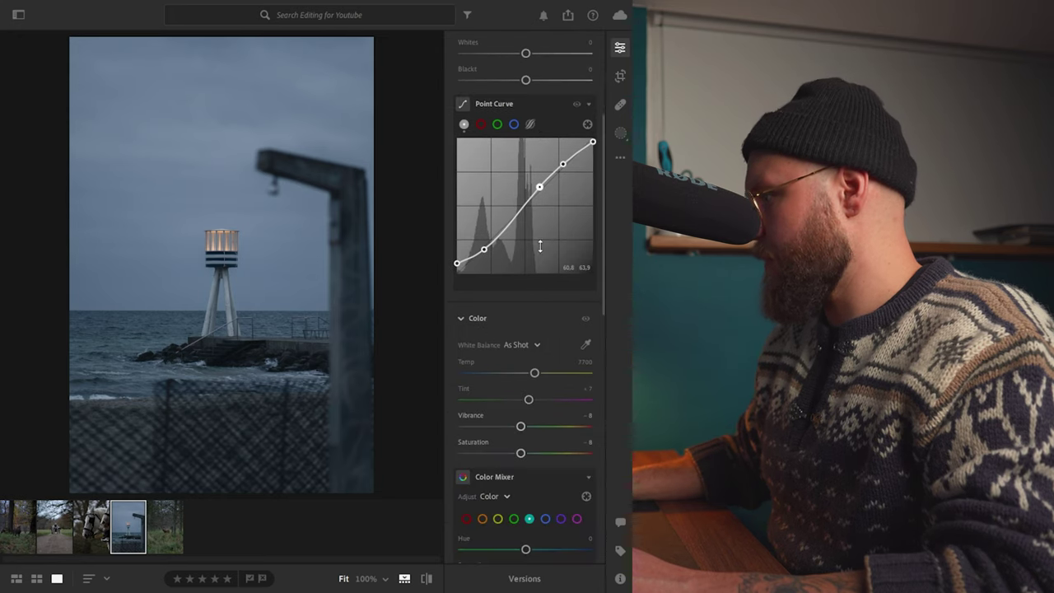
- Compare with the original, then set Purple and Magenta saturation to -100 in Color Mixer
click(427, 579)
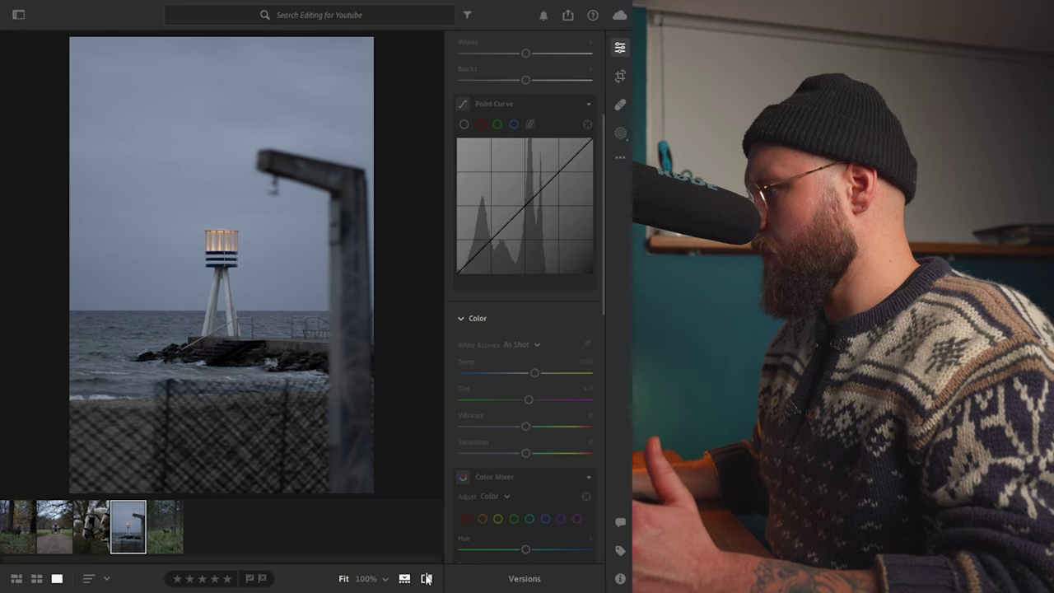
click(426, 579)
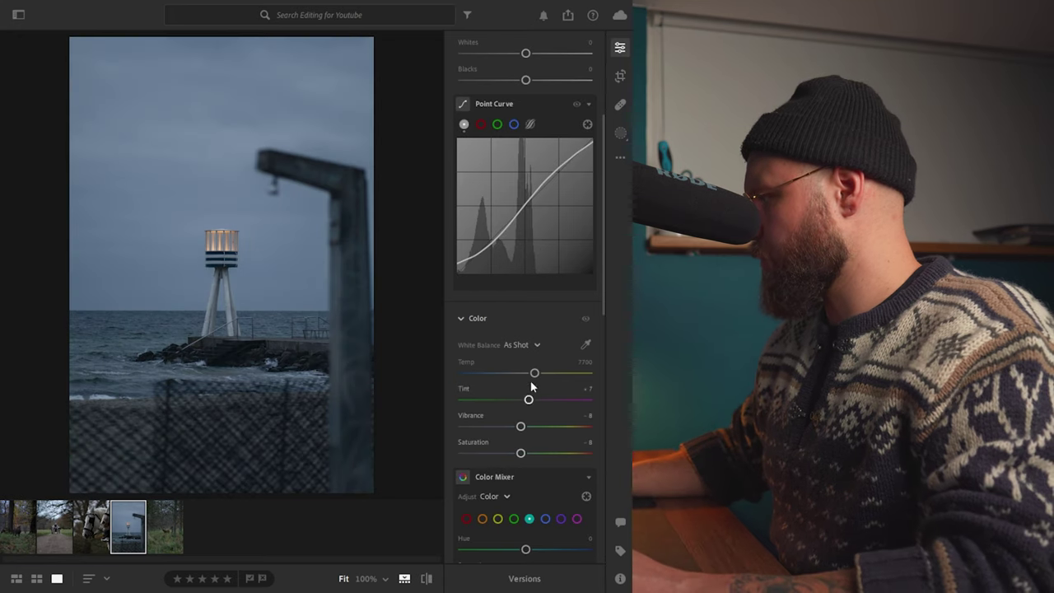
scroll(534, 351, down, 3)
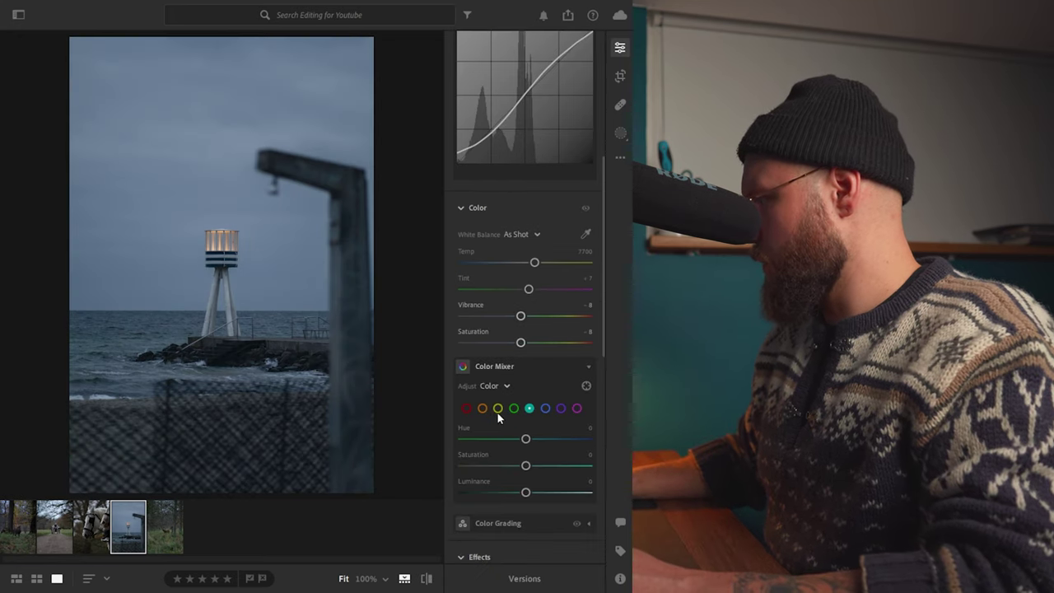
scroll(485, 414, down, 3)
click(560, 297)
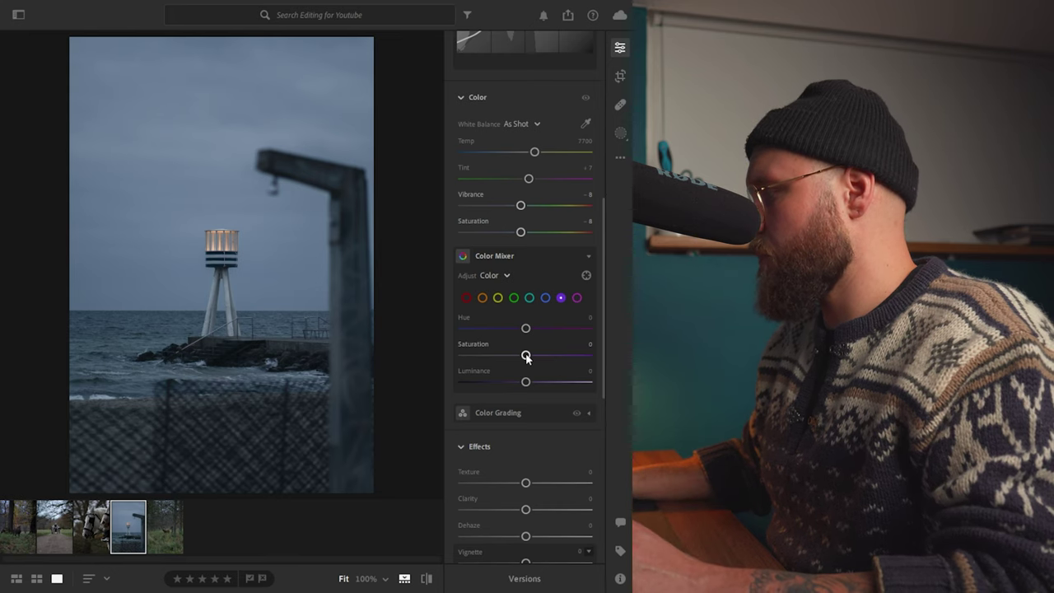
drag(526, 357, 446, 354)
click(576, 297)
drag(526, 354, 463, 355)
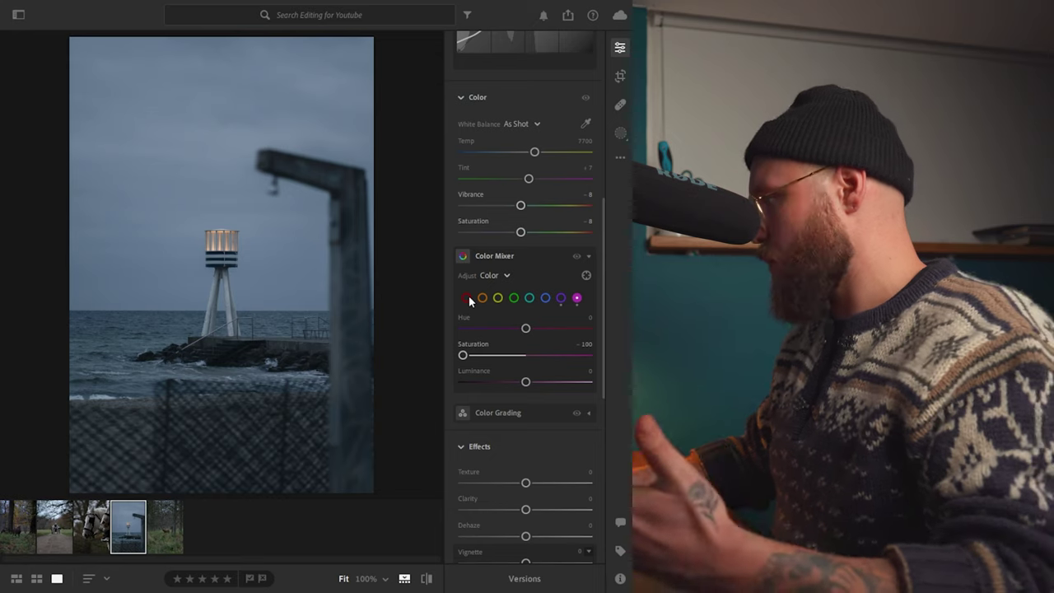
- Shift reds to hue +50 with saturation -20
click(467, 298)
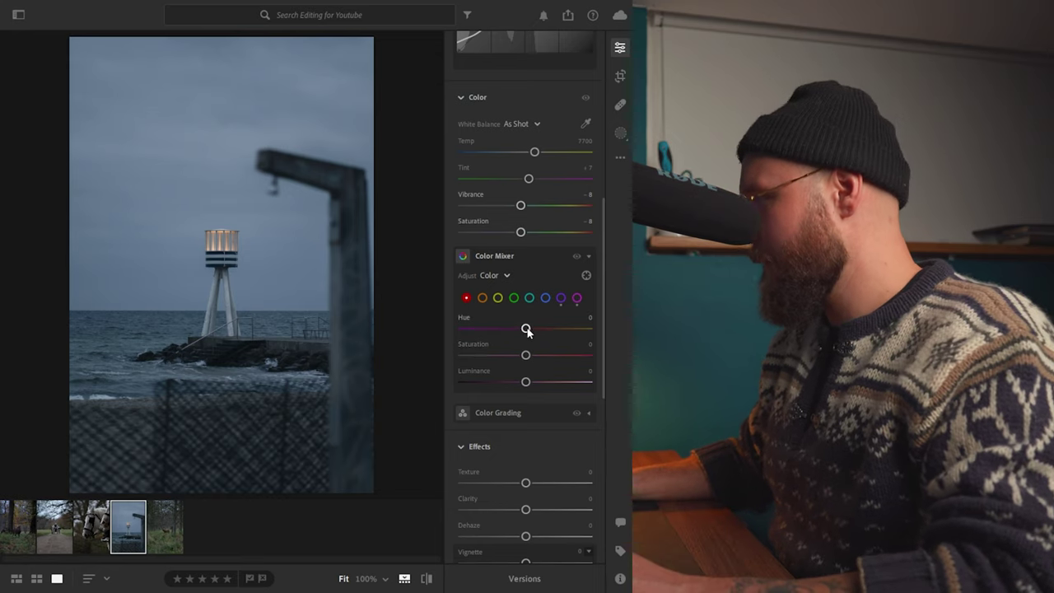
drag(526, 329, 557, 330)
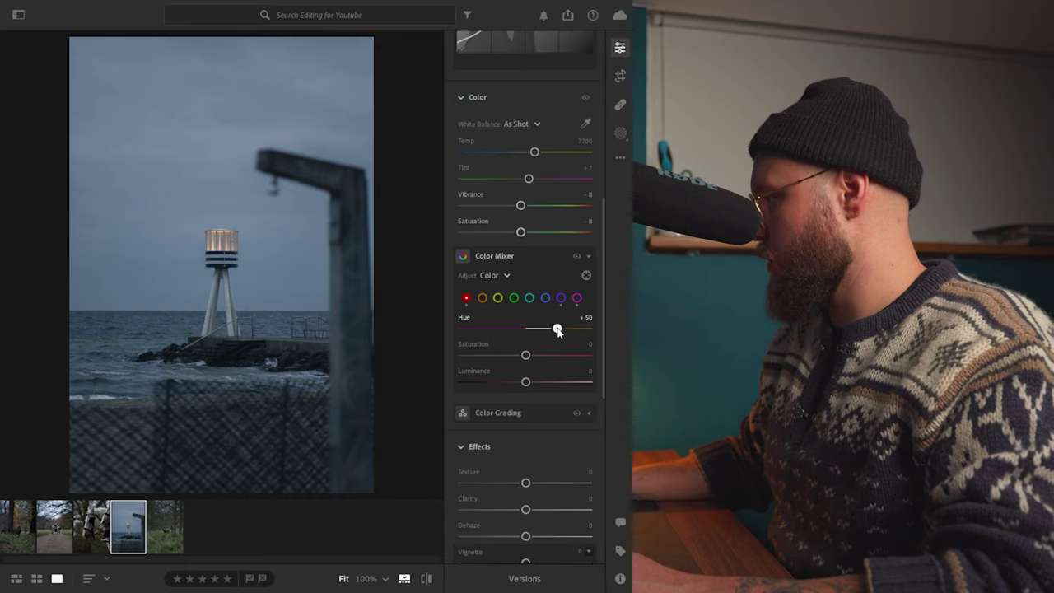
drag(526, 355, 513, 356)
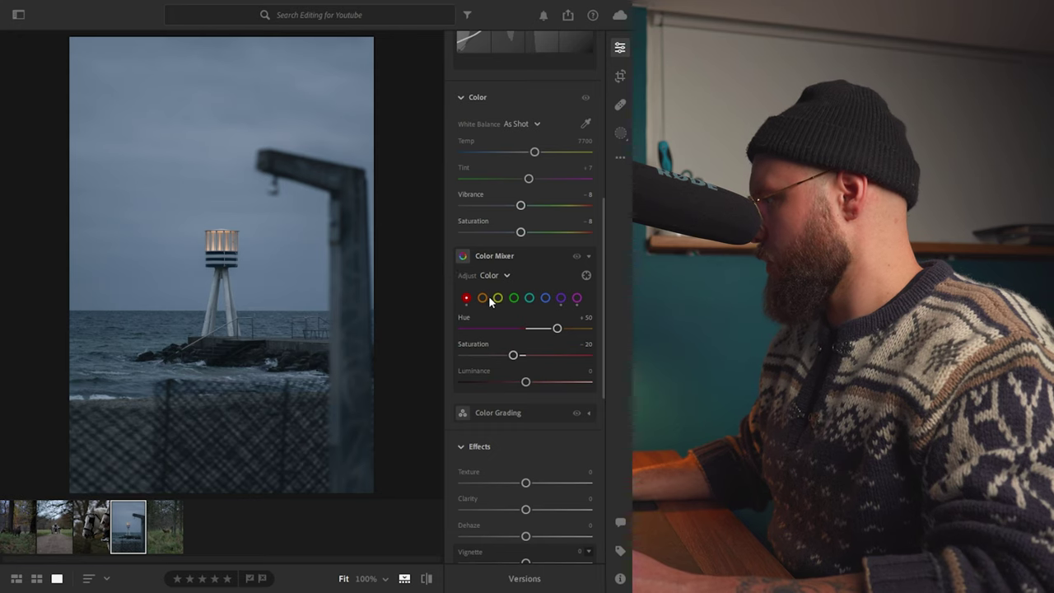
- Set blues to hue -12 and luminance -10
click(544, 297)
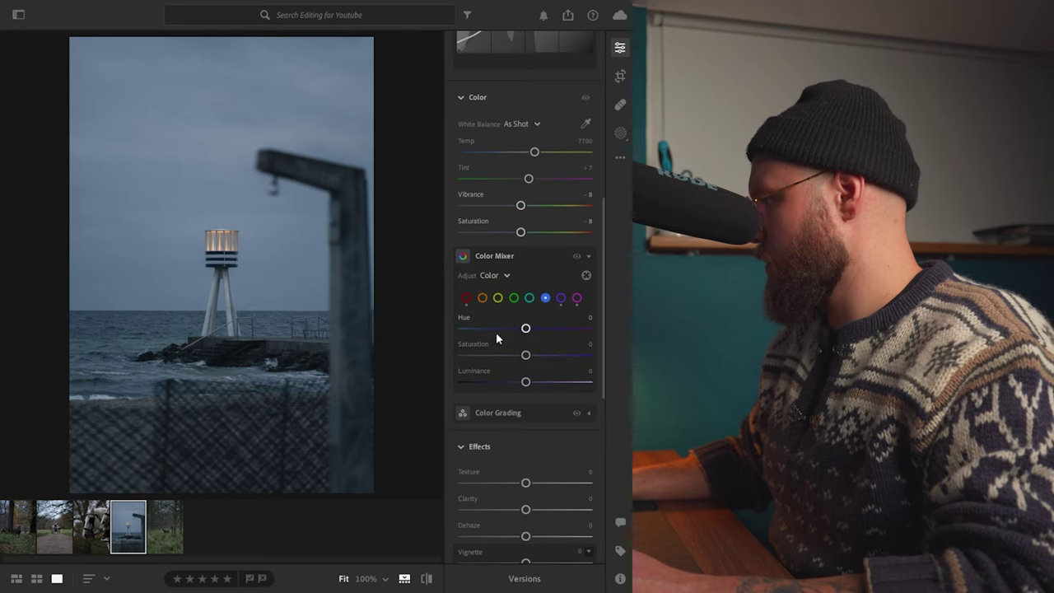
drag(525, 329, 519, 330)
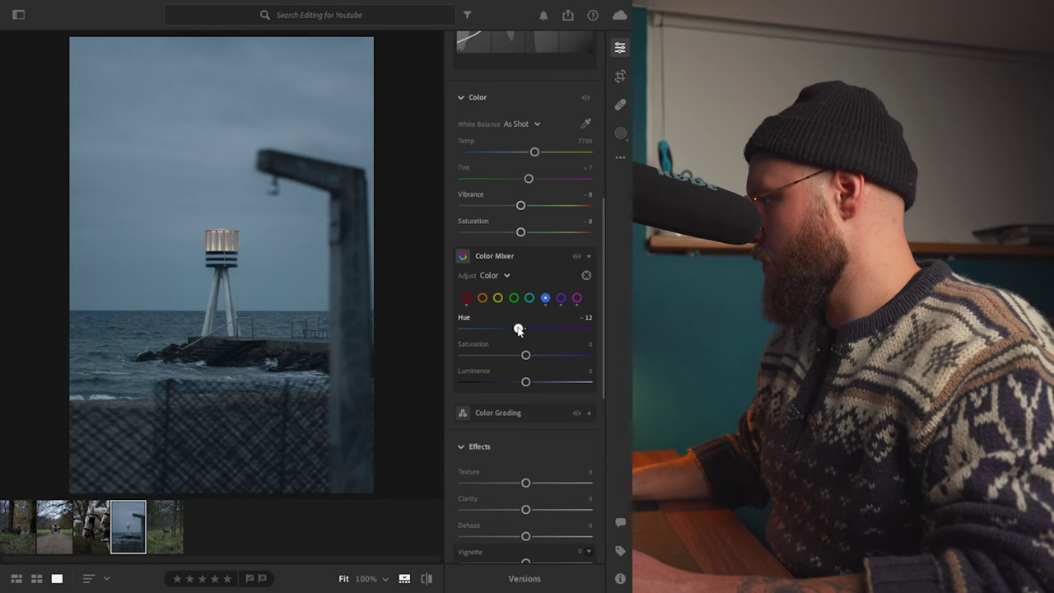
mouse_move(525, 383)
mouse_down()
mouse_move(536, 383)
mouse_move(519, 383)
mouse_up()
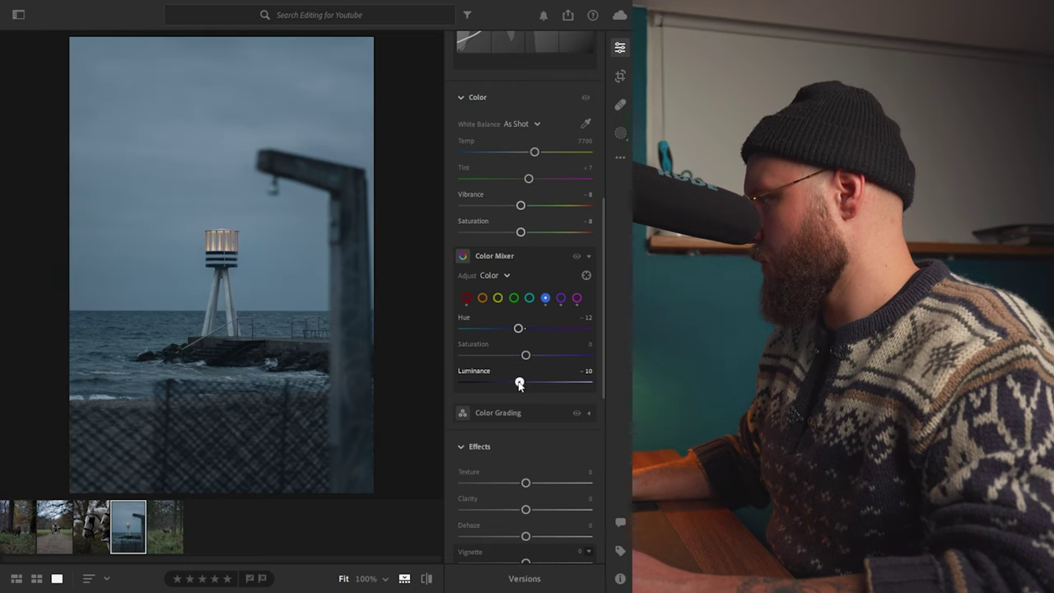
- Set aquas to hue +20 and saturation -5
click(530, 298)
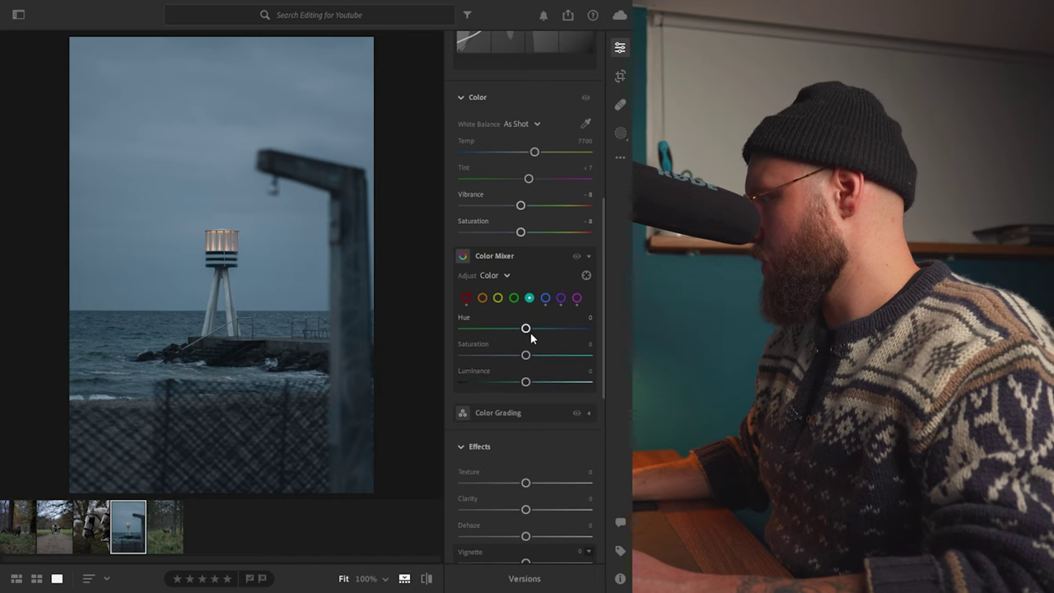
drag(526, 330, 529, 330)
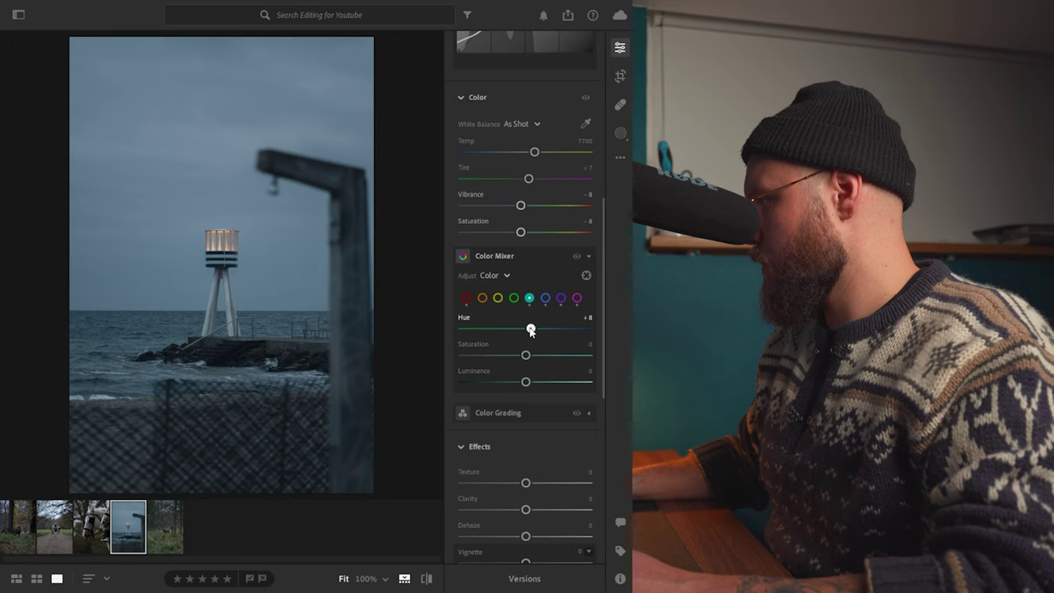
drag(532, 331, 537, 330)
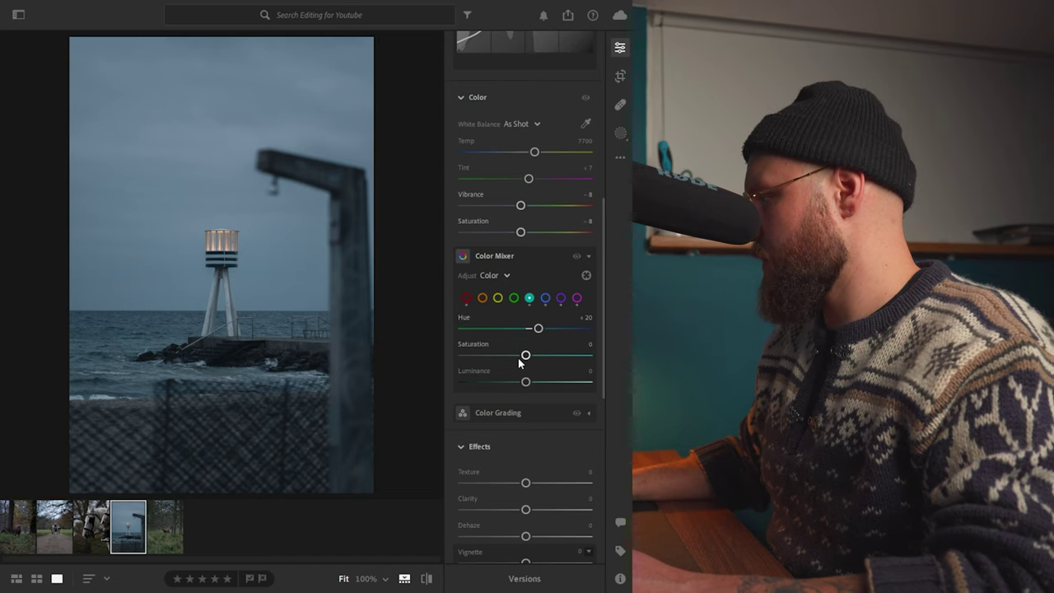
drag(525, 356, 522, 357)
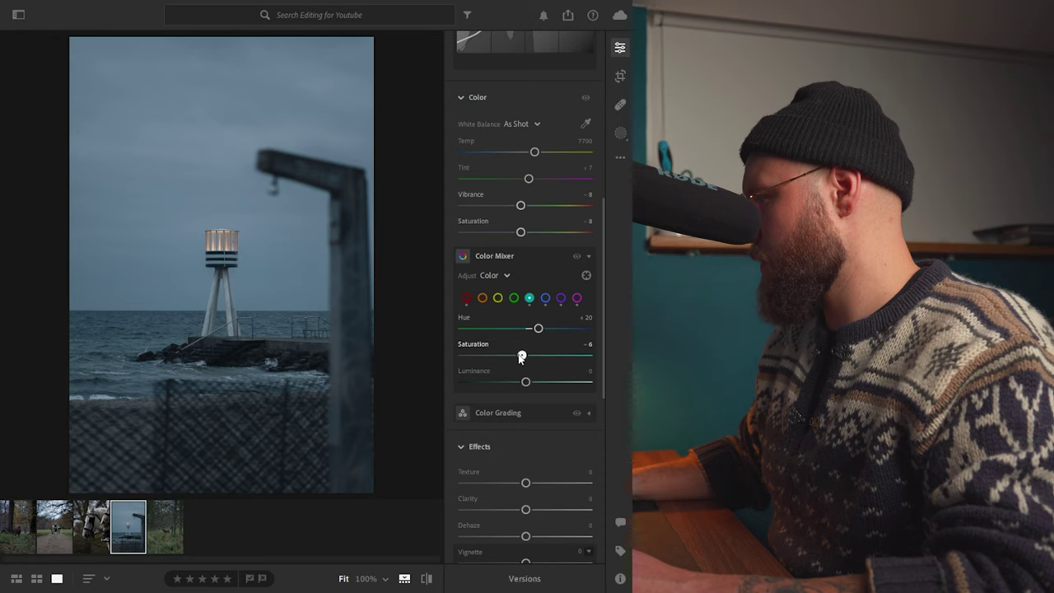
- Zoom to 100% and boost the yellows, resetting yellow hue to 0
click(513, 300)
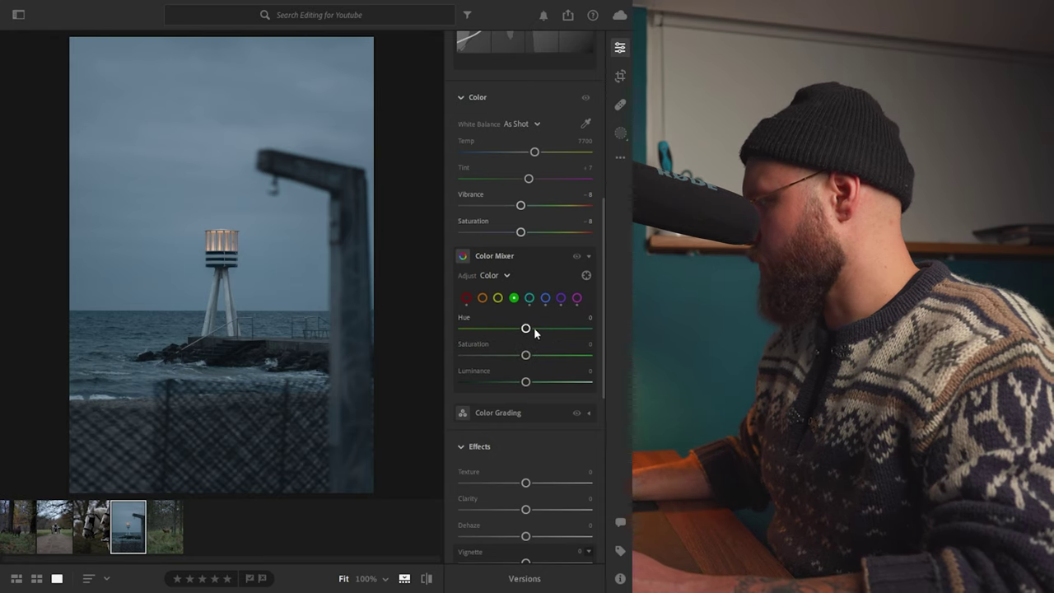
click(498, 299)
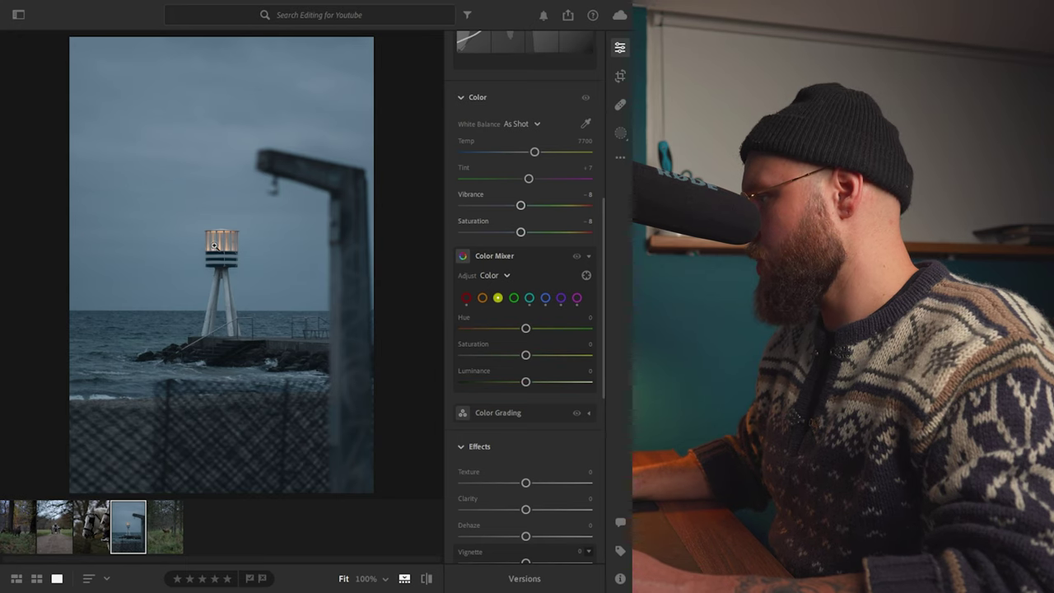
key(z)
drag(525, 329, 541, 356)
double_click(528, 331)
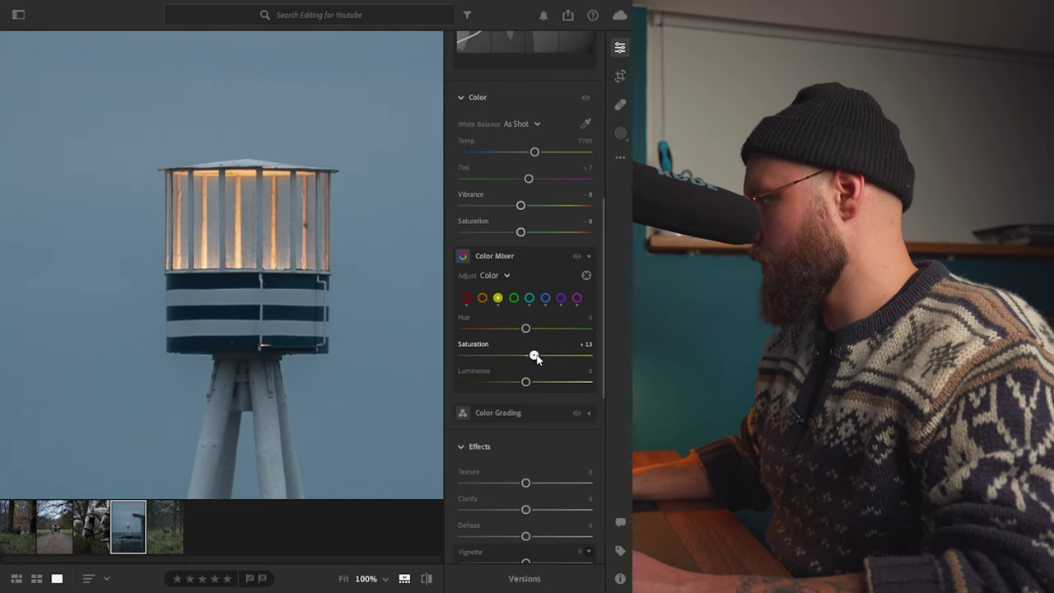
drag(526, 382, 532, 384)
- Warm the tower lights with orange hue +30 and saturation +5
click(482, 298)
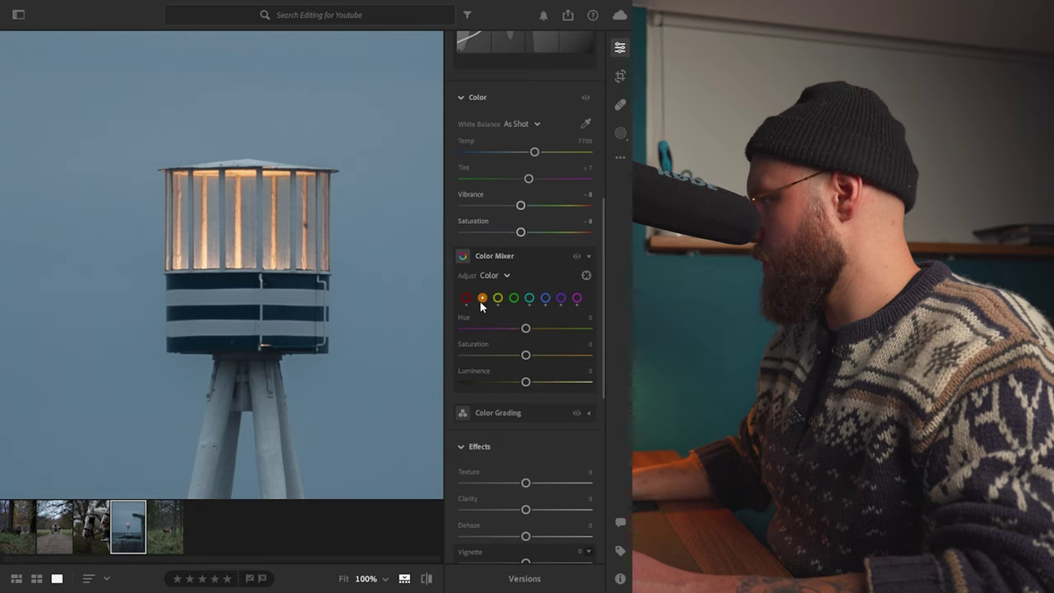
drag(525, 329, 539, 332)
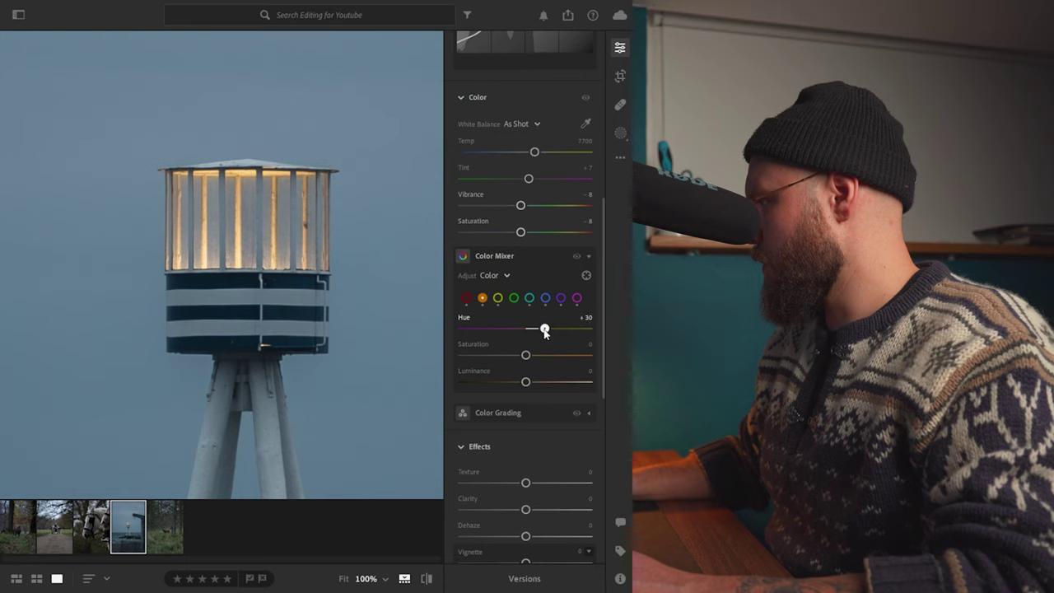
drag(527, 358, 535, 357)
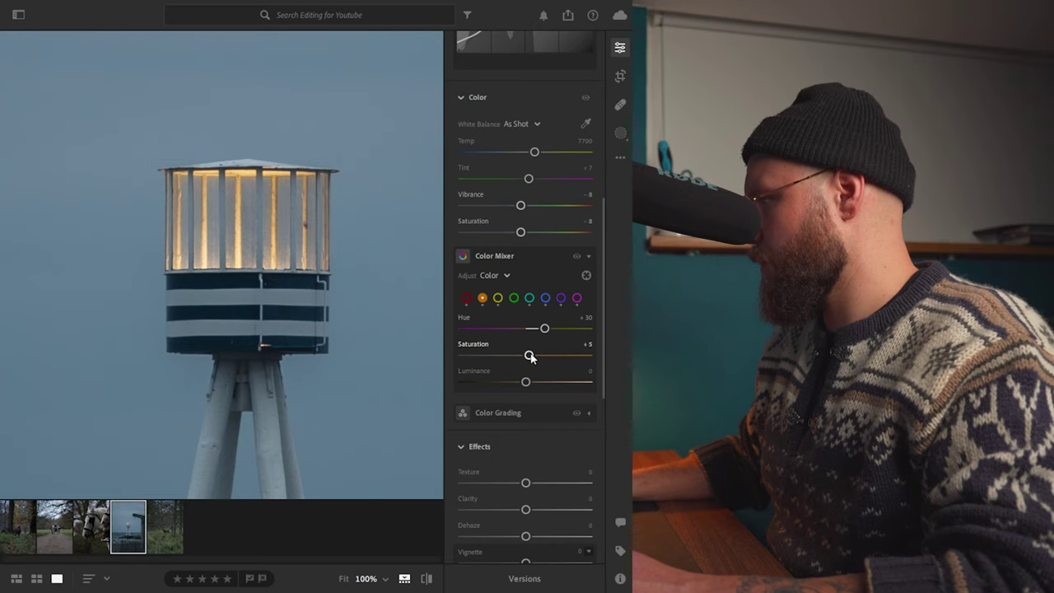
- Fit the photo in view and toggle Before/After repeatedly to compare with the original
click(360, 332)
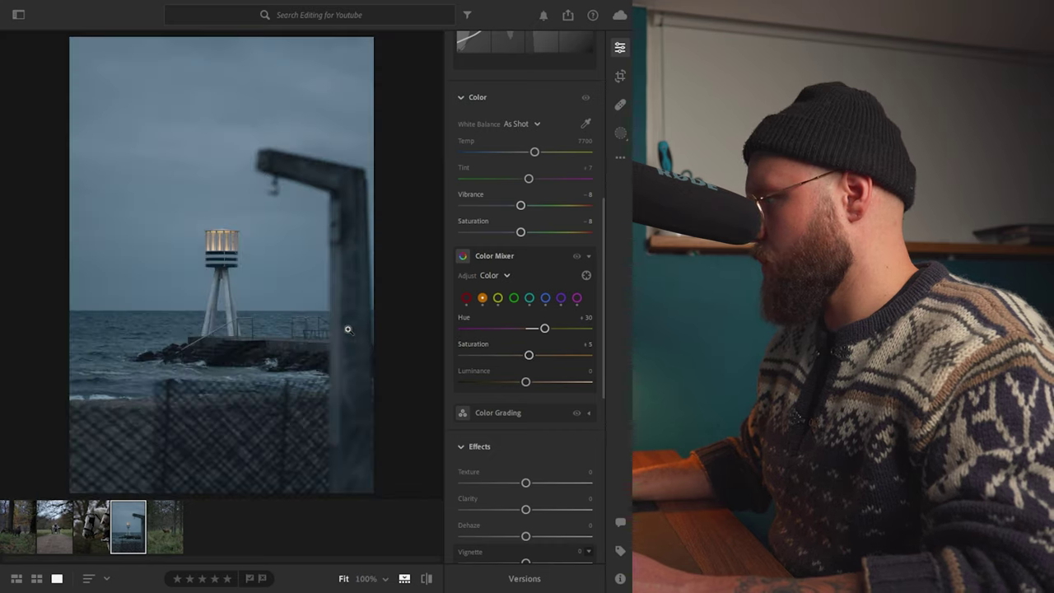
click(427, 579)
click(427, 579)
click(428, 579)
click(428, 579)
click(428, 579)
click(427, 579)
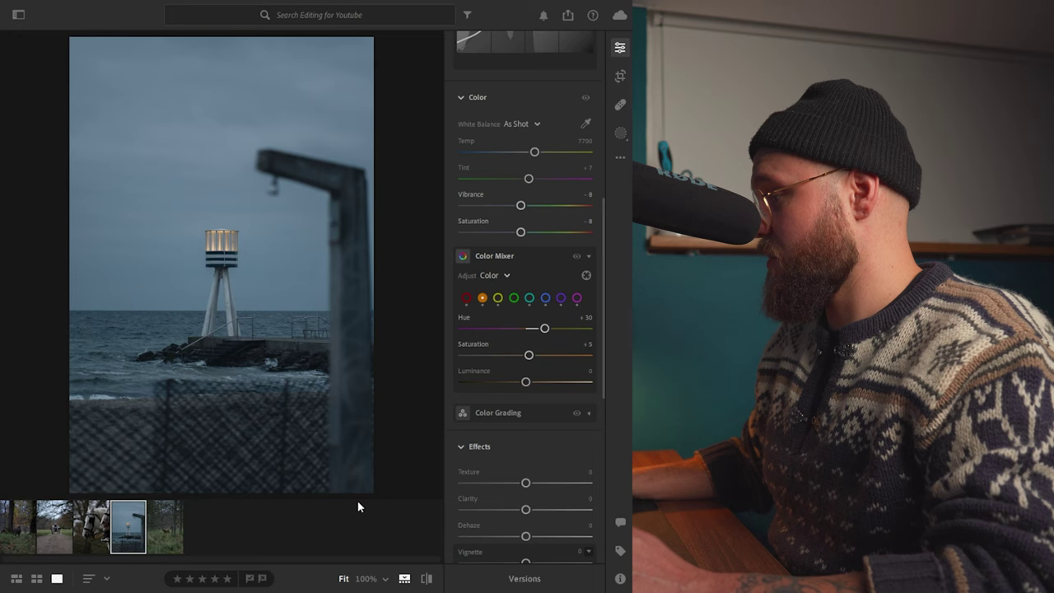
key(backslash)
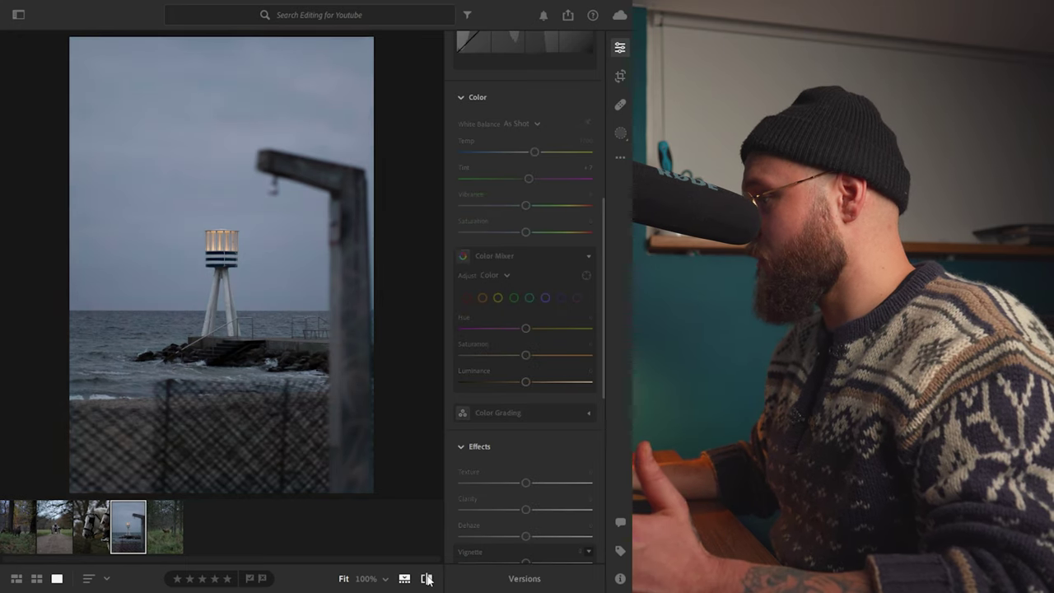
key(backslash)
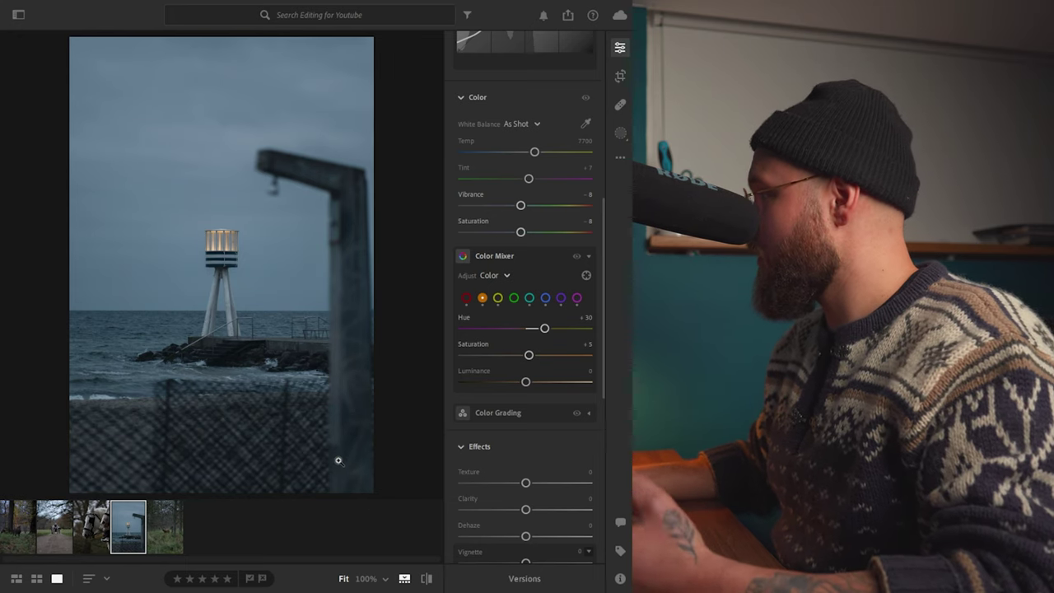
- Peek at the masking options, then return to the main edit adjustments
click(619, 132)
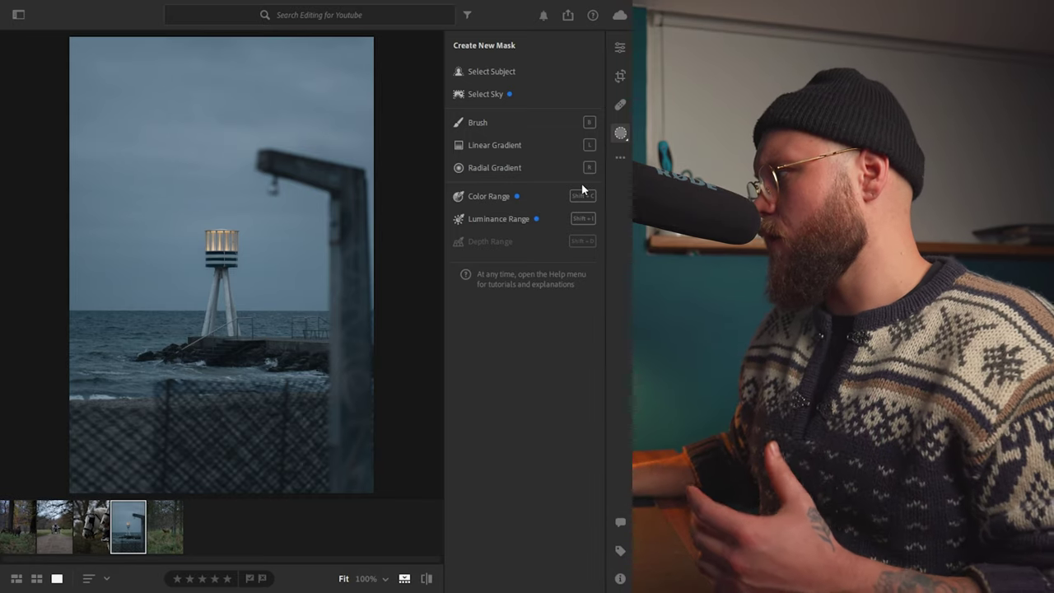
click(619, 49)
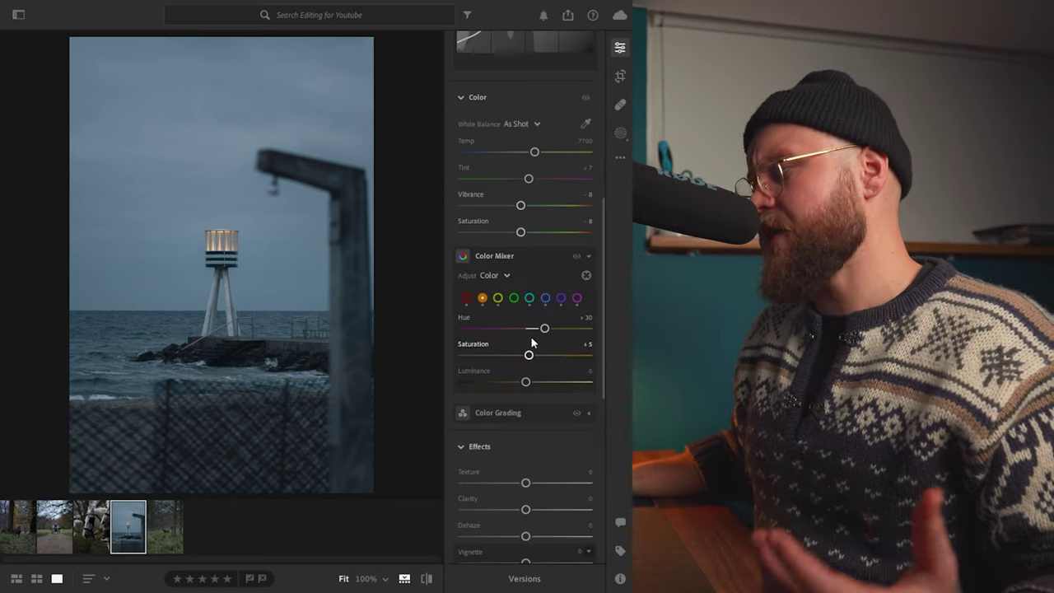
scroll(530, 339, down, 2)
scroll(524, 331, down, 2)
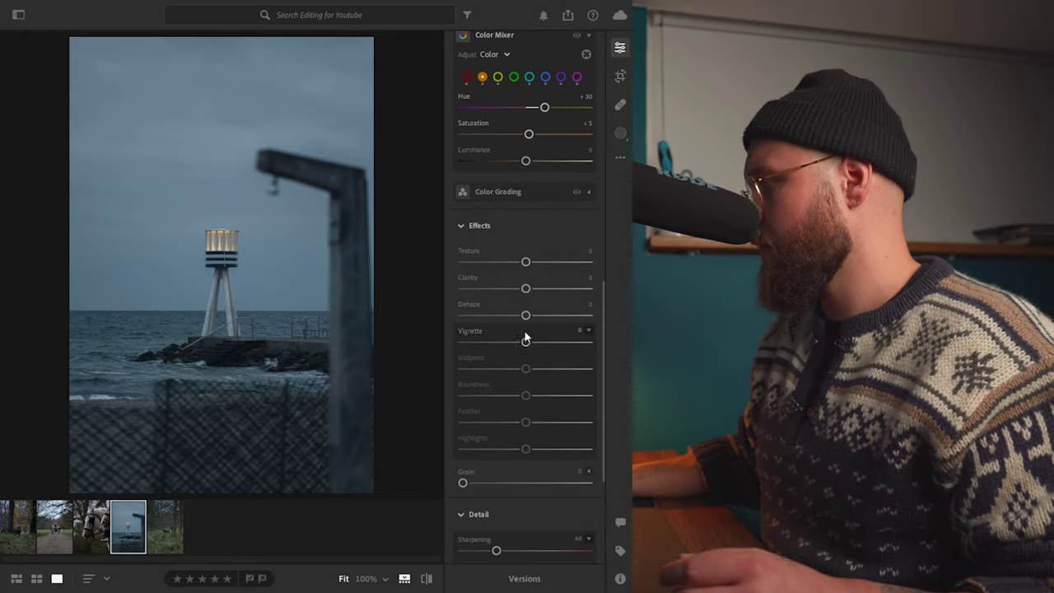
scroll(527, 341, up, 5)
scroll(527, 342, down, 4)
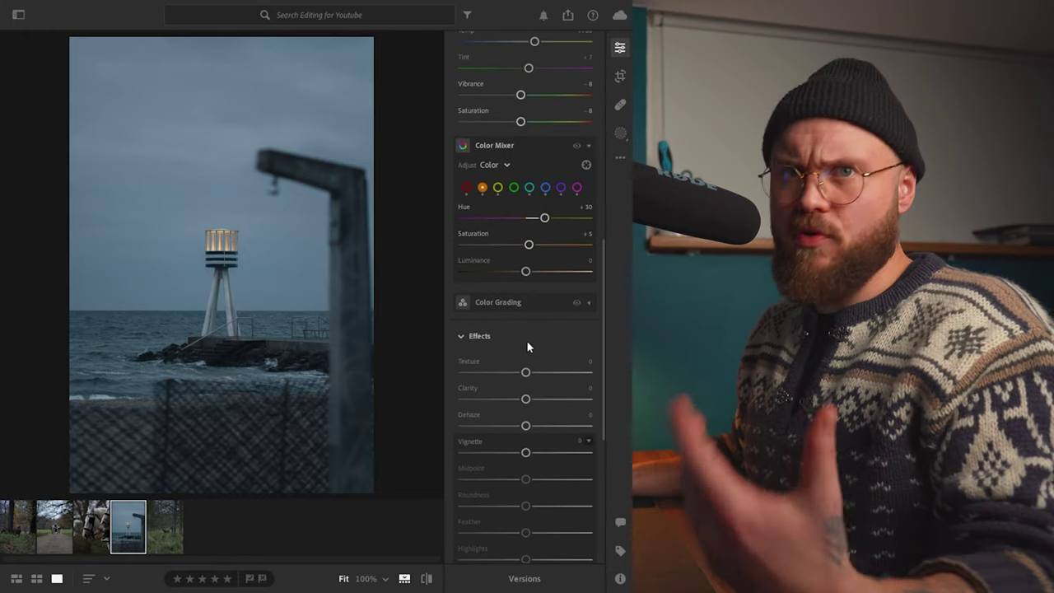
scroll(540, 353, down, 2)
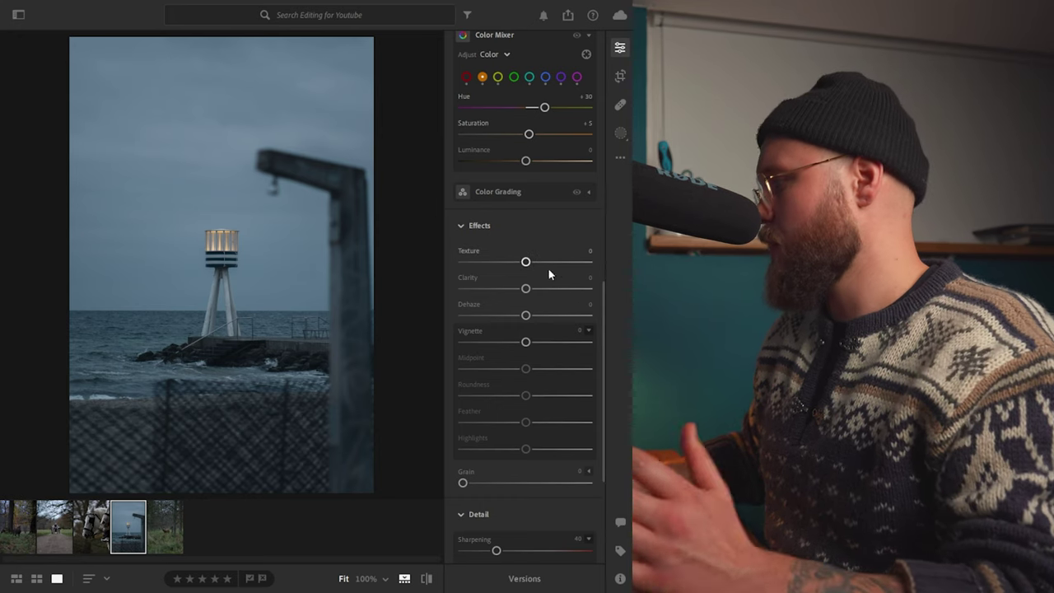
- Try a -67 vignette and -71 texture, reset both to 0, then bring up new mask types
drag(525, 342, 530, 405)
double_click(494, 343)
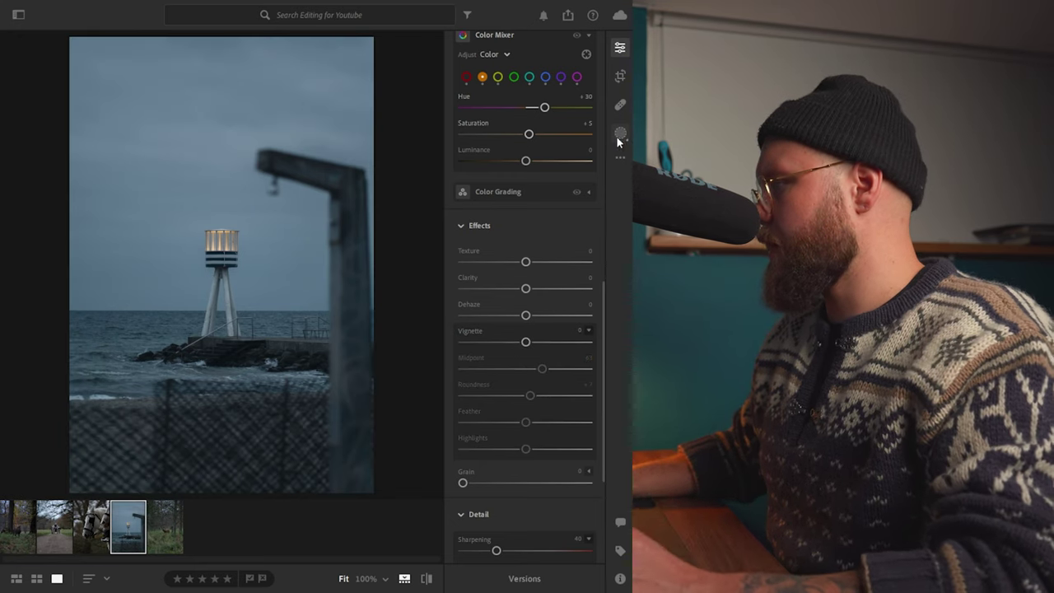
drag(526, 262, 481, 262)
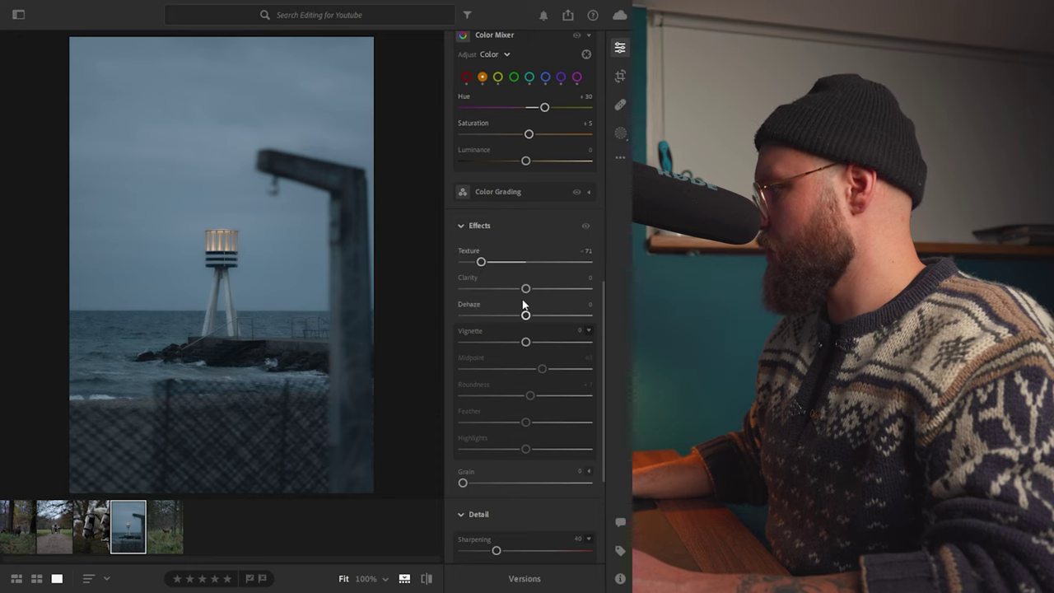
double_click(481, 262)
drag(526, 341, 483, 343)
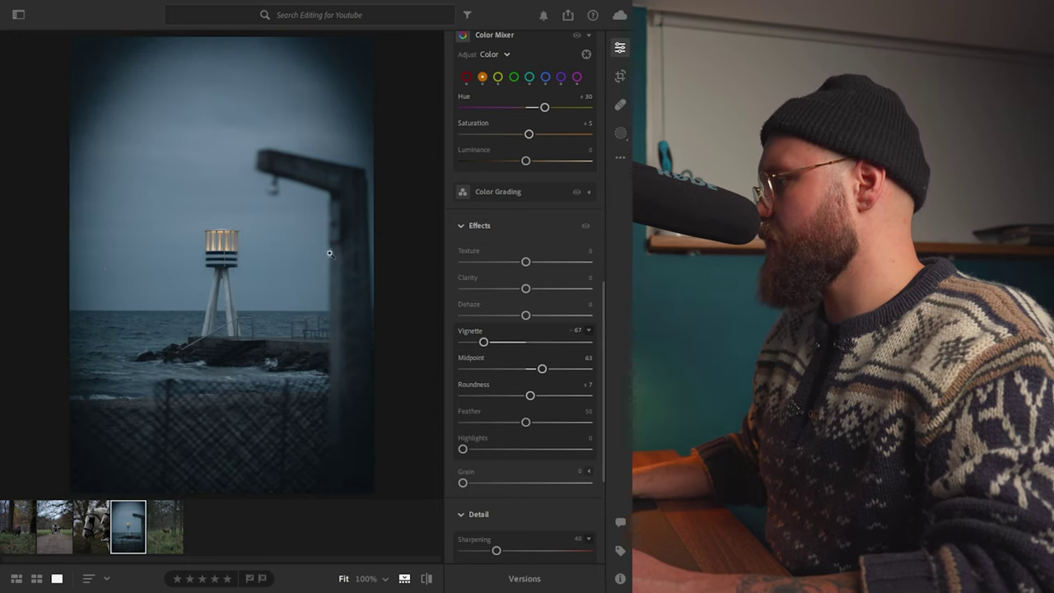
double_click(484, 342)
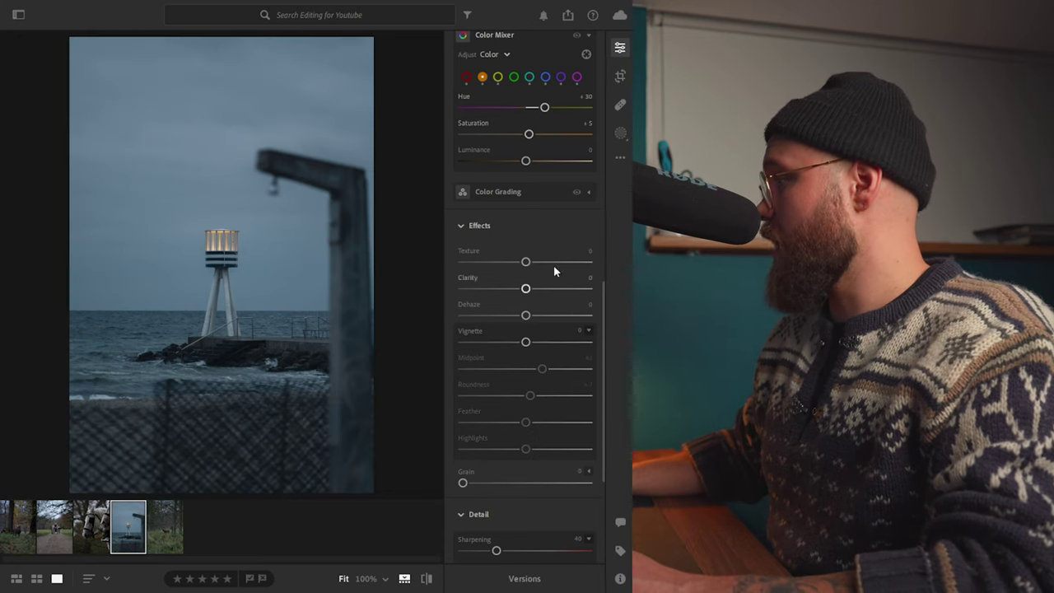
click(621, 133)
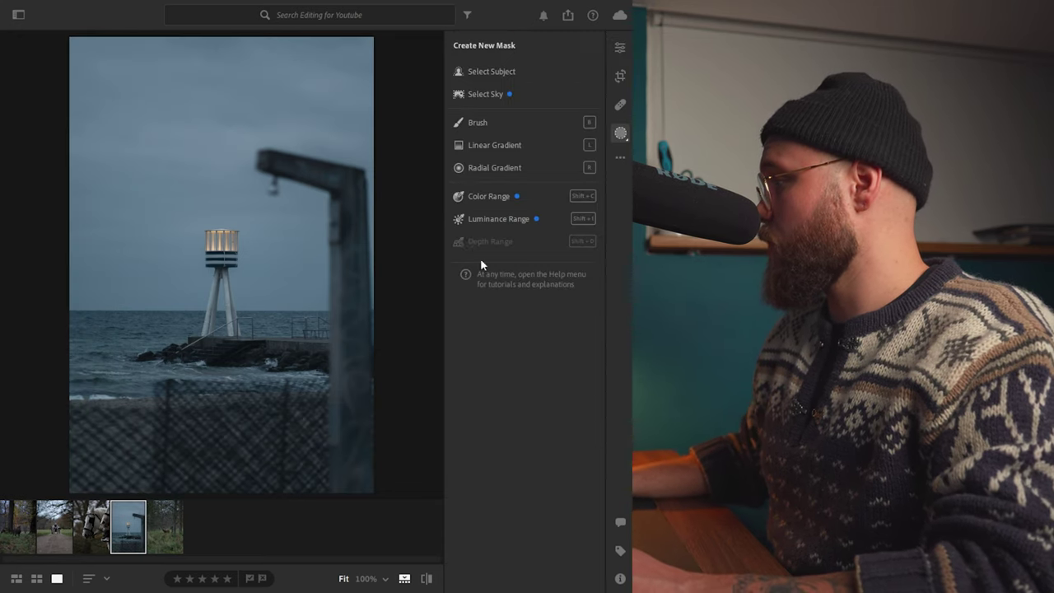
- Add a linear gradient up from the bottom with exposure -0.84, highlights +22, blacks -12
click(494, 145)
drag(213, 494, 212, 389)
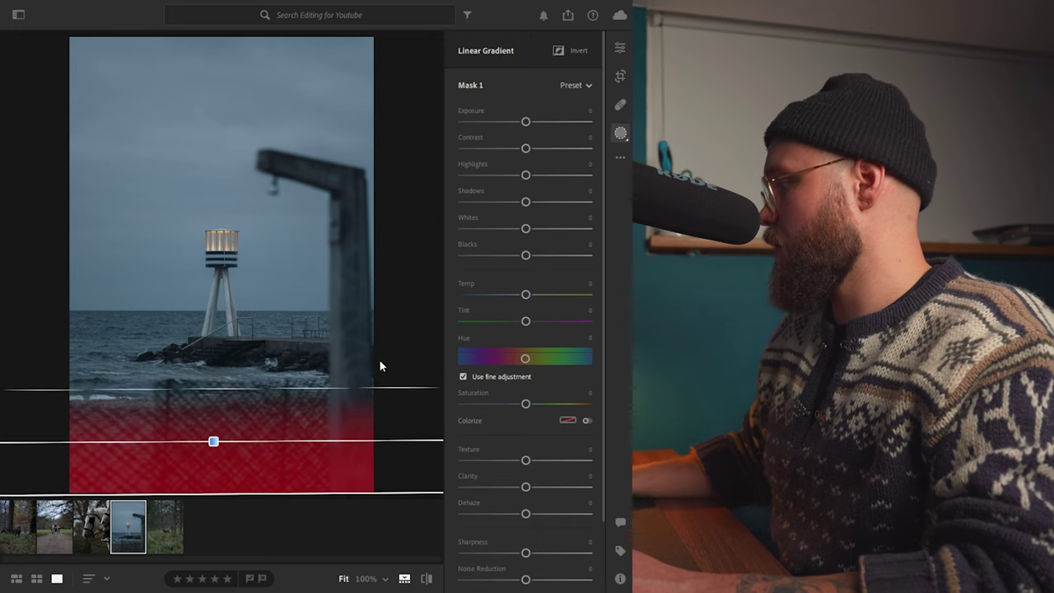
drag(526, 124, 517, 122)
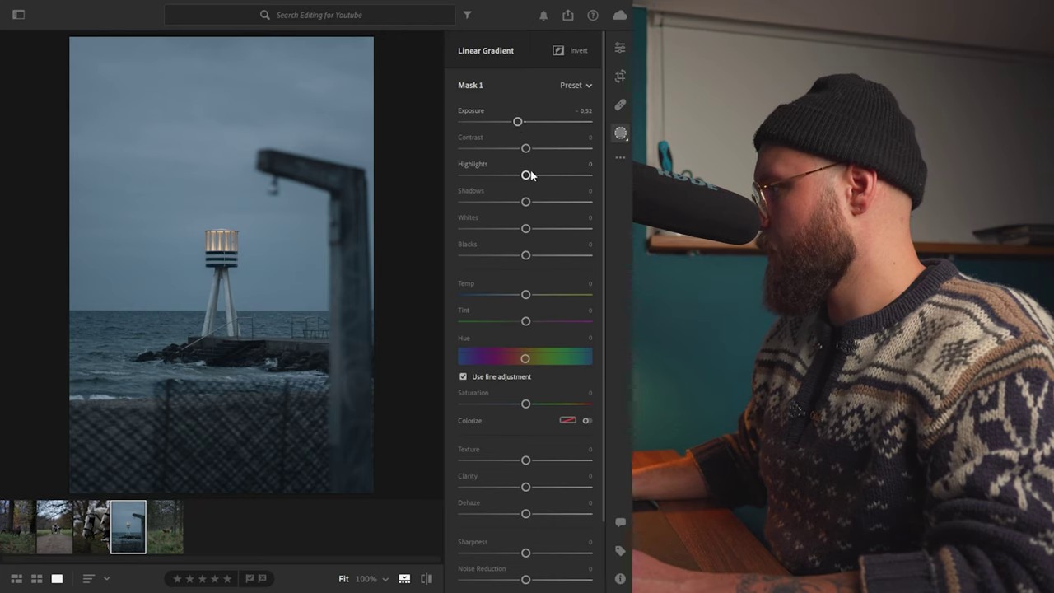
drag(528, 177, 540, 179)
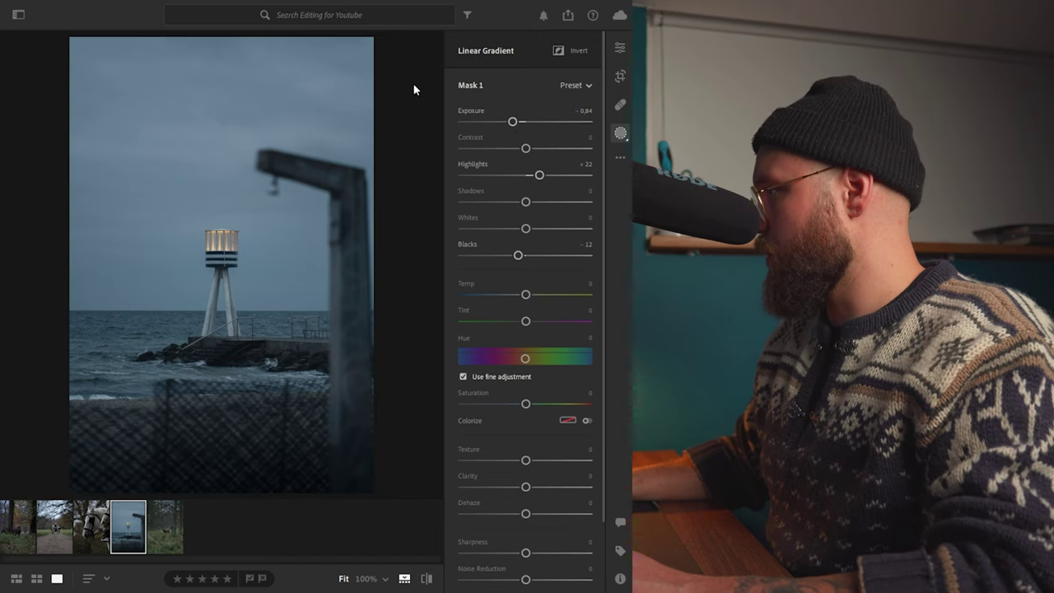
- Draw a lower linear gradient over the lighthouse sky and compare it with the original
key(l)
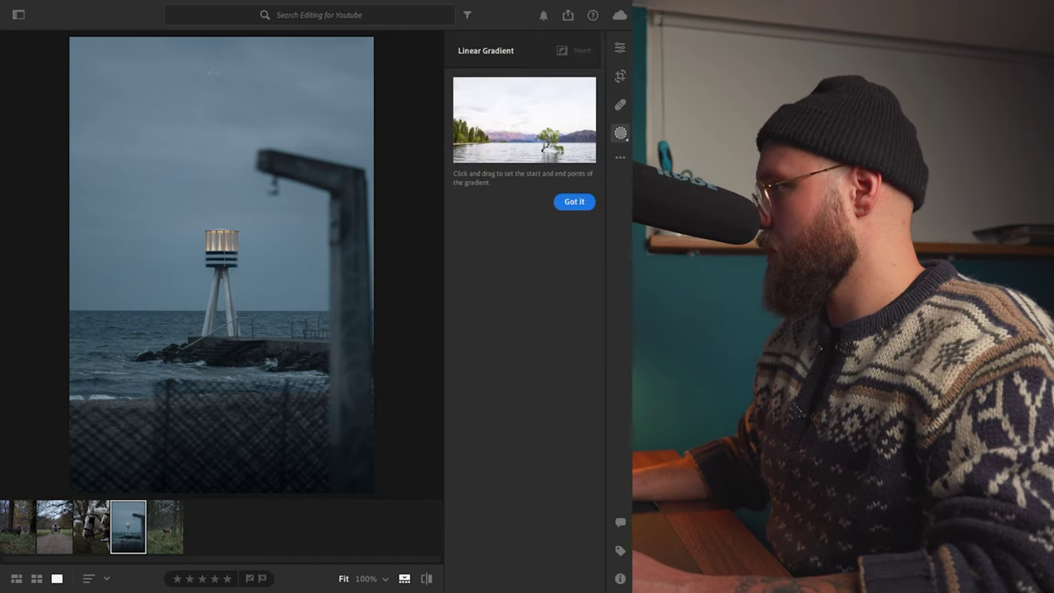
drag(211, 42, 209, 136)
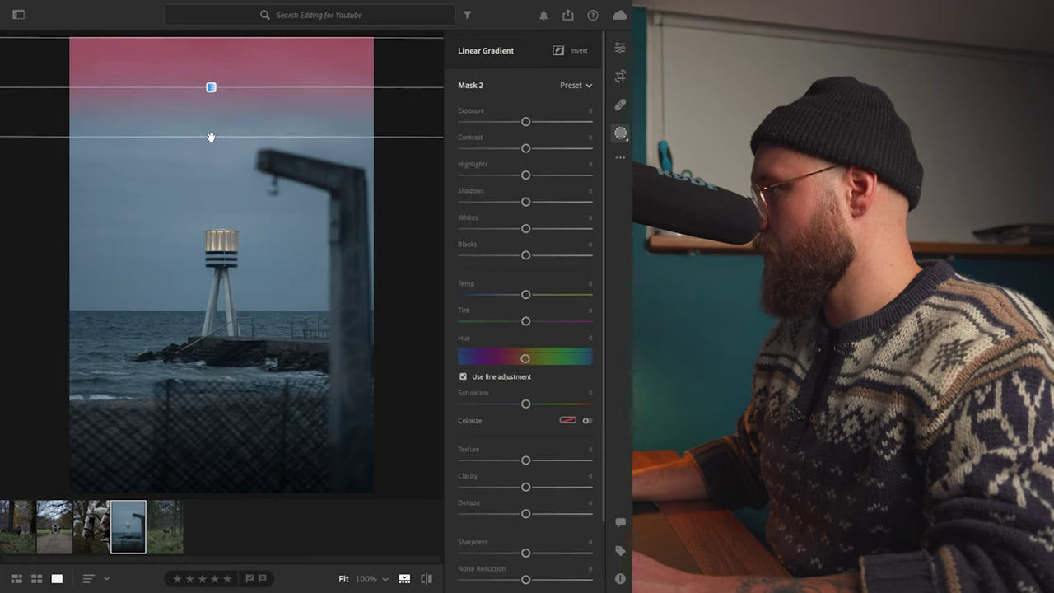
drag(211, 88, 207, 106)
drag(526, 122, 528, 150)
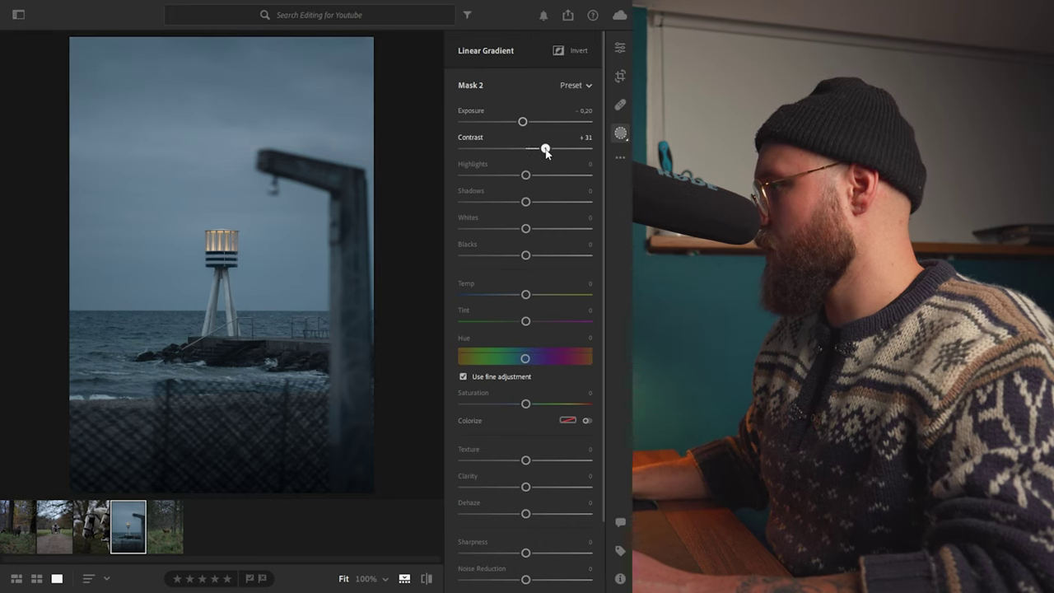
mouse_move(337, 158)
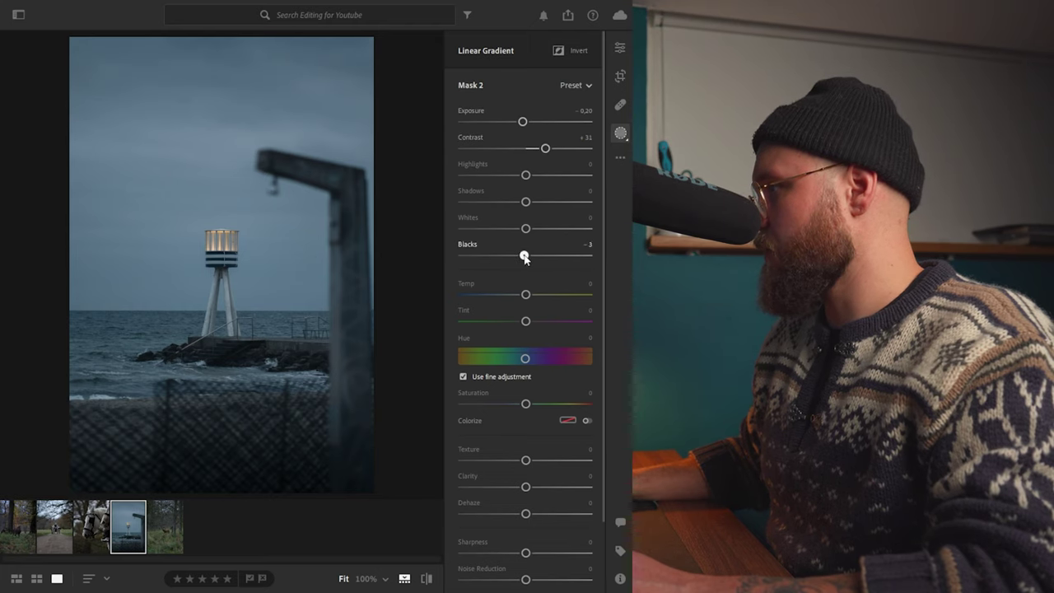
mouse_move(166, 176)
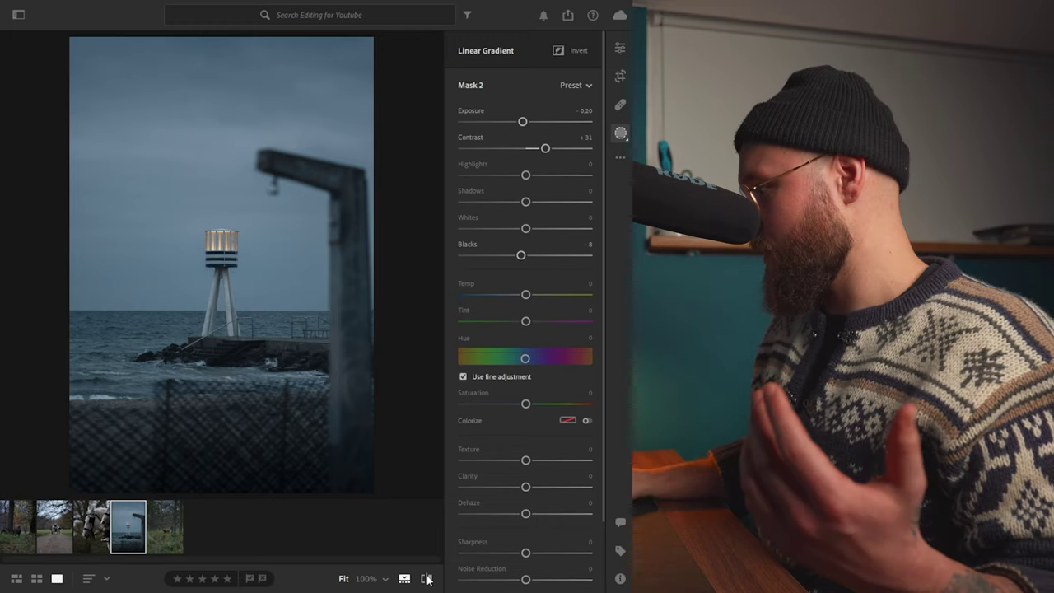
click(426, 579)
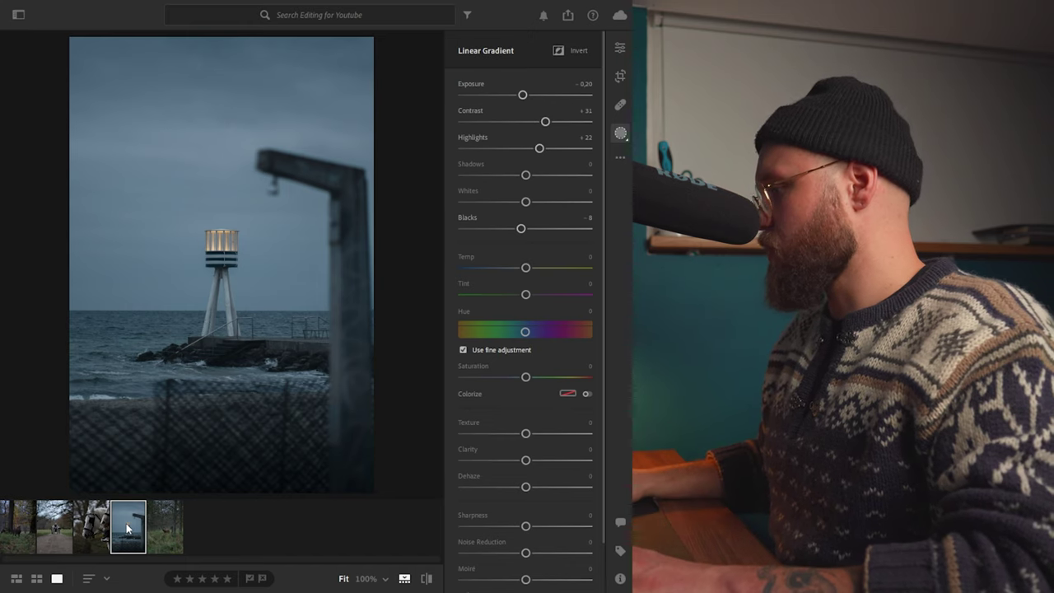
- Open the horse-carriage photo and trim a little off its left and right edges
click(54, 526)
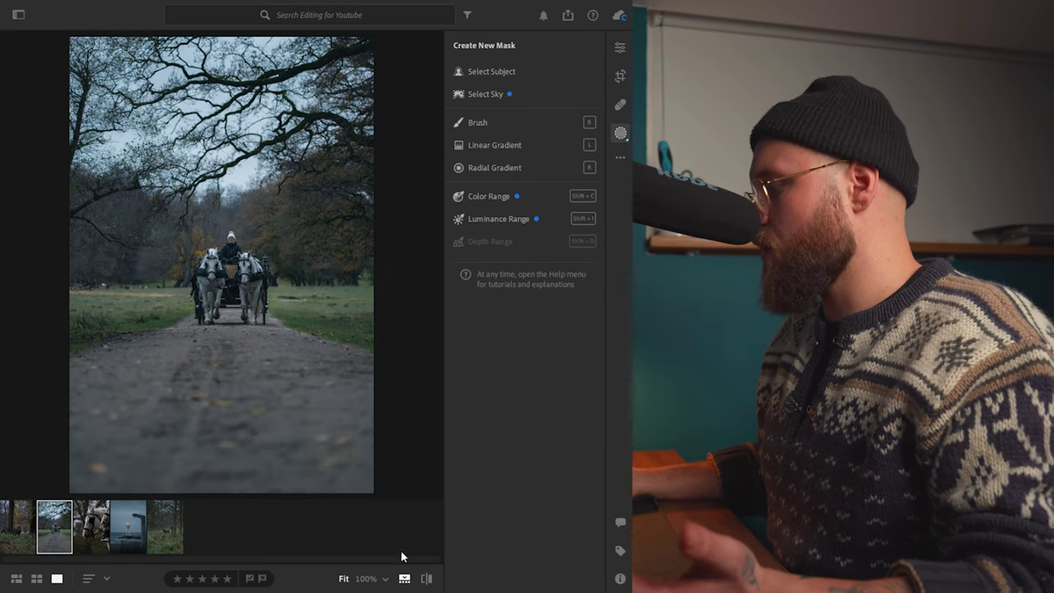
click(427, 581)
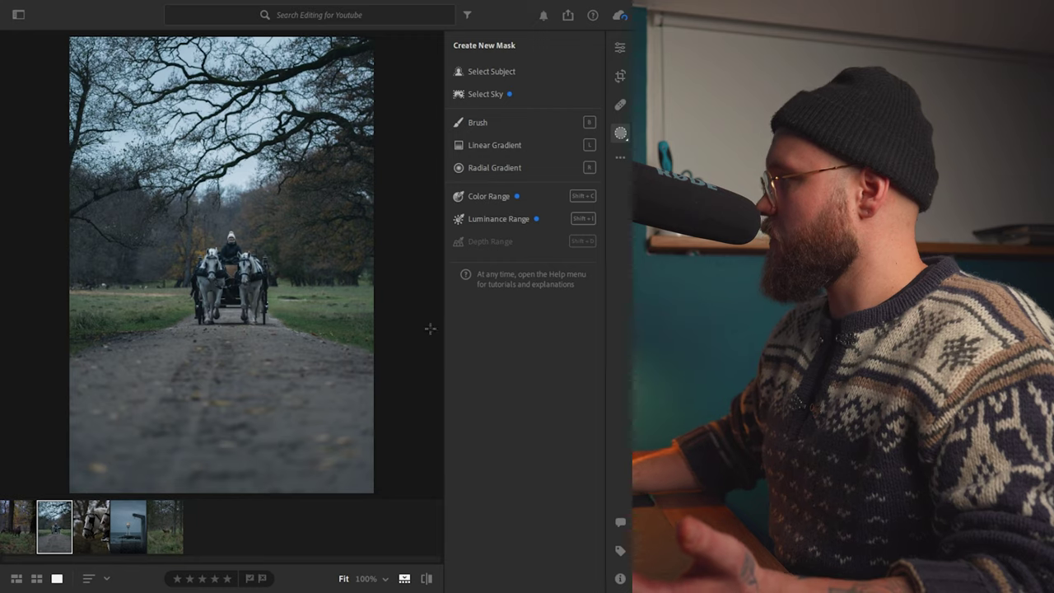
click(621, 82)
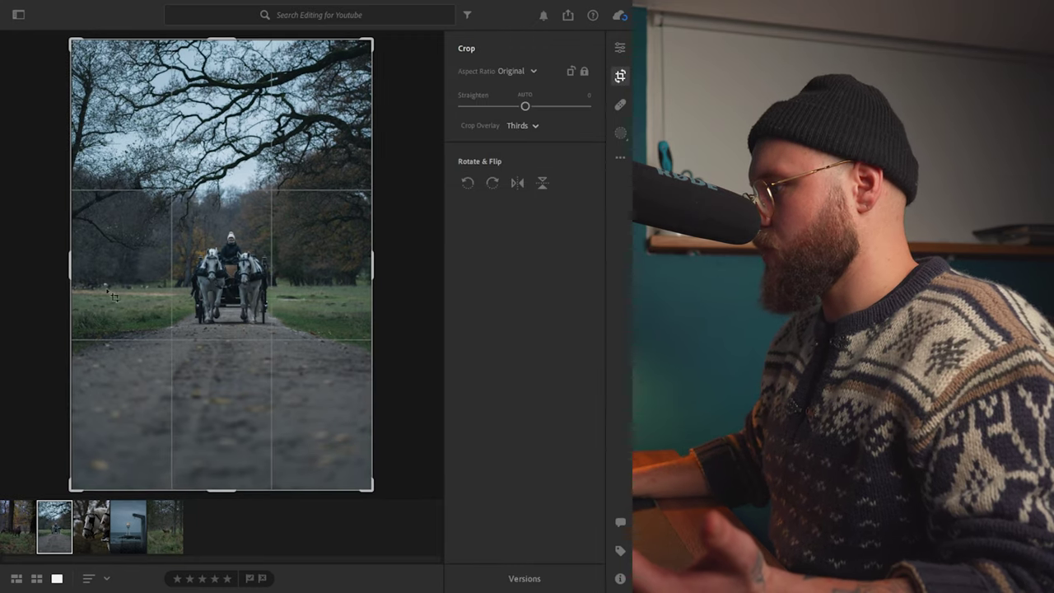
drag(70, 270, 80, 273)
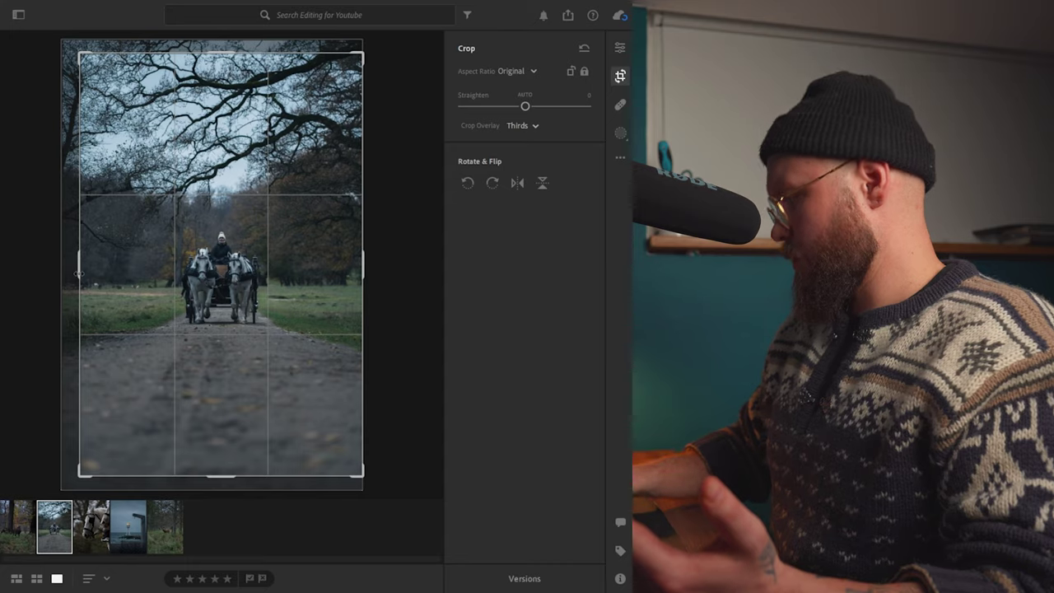
key(Return)
key(c)
drag(370, 269, 362, 267)
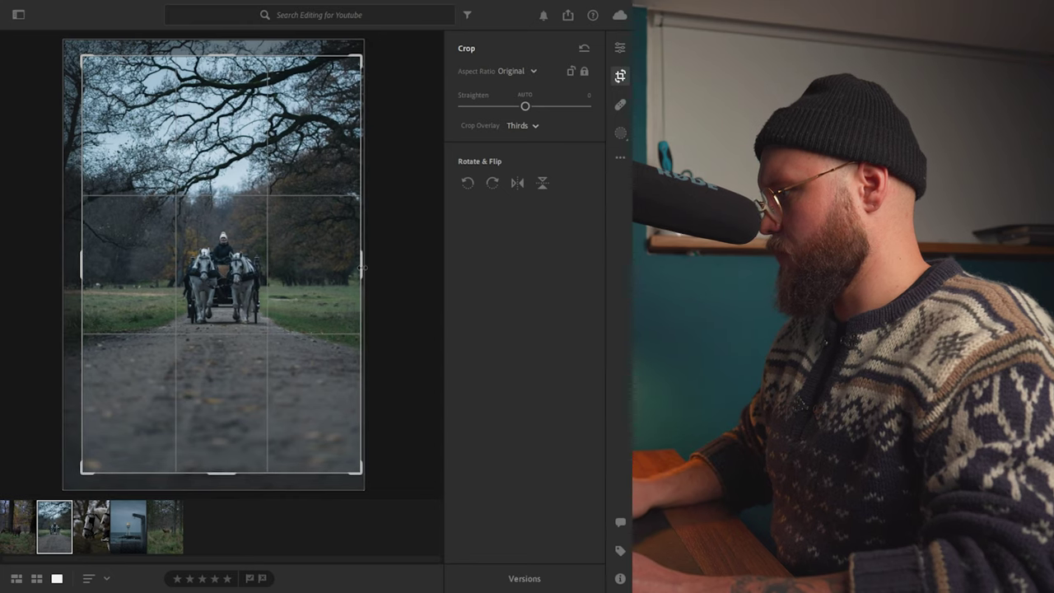
key(Return)
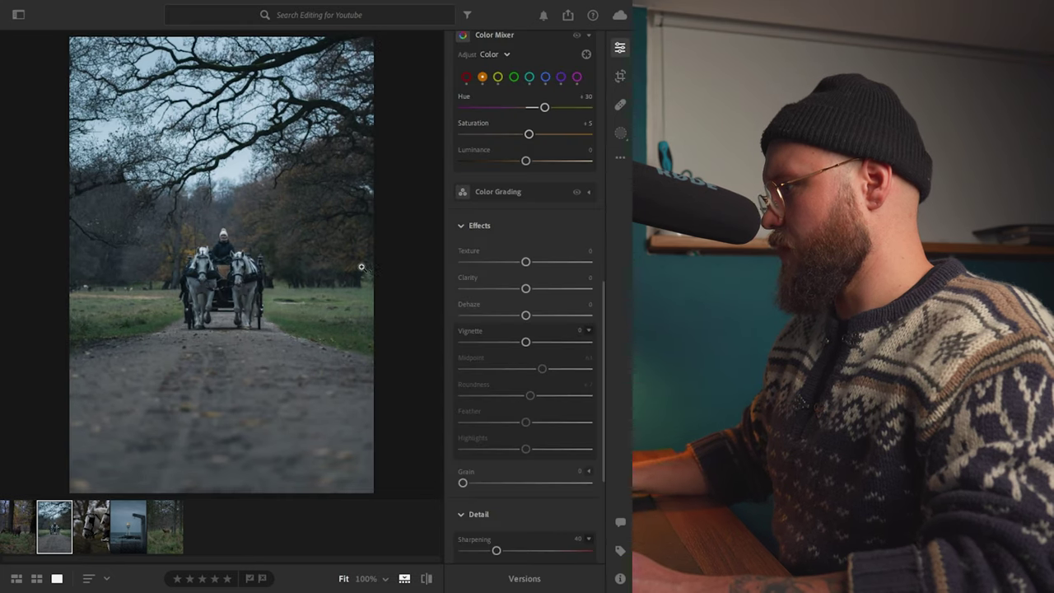
- Draw a level linear gradient over the foreground road with exposure -1.40 and blacks -8
click(622, 135)
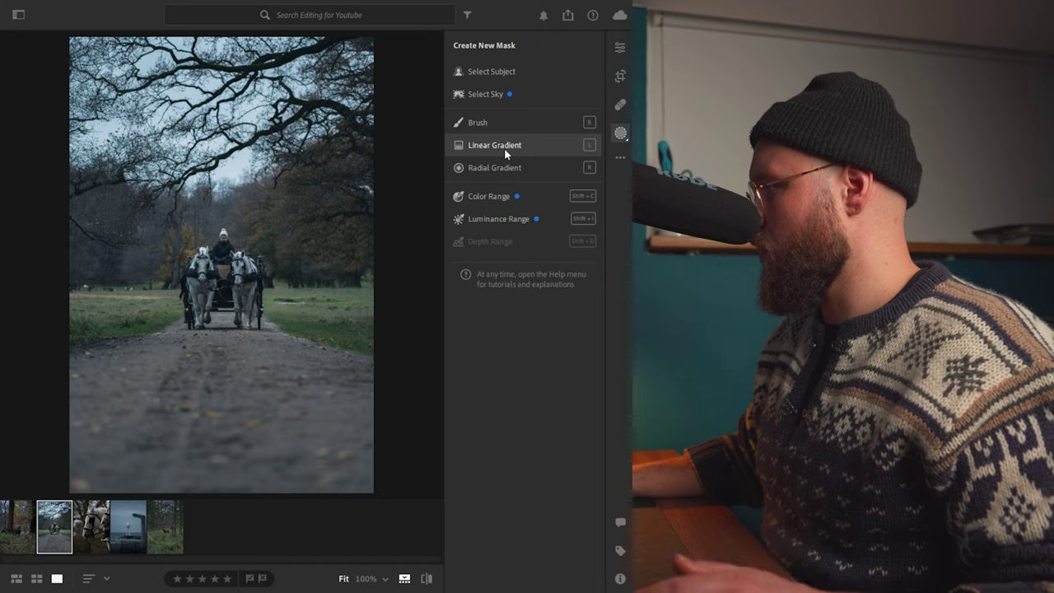
click(494, 145)
drag(209, 495, 206, 329)
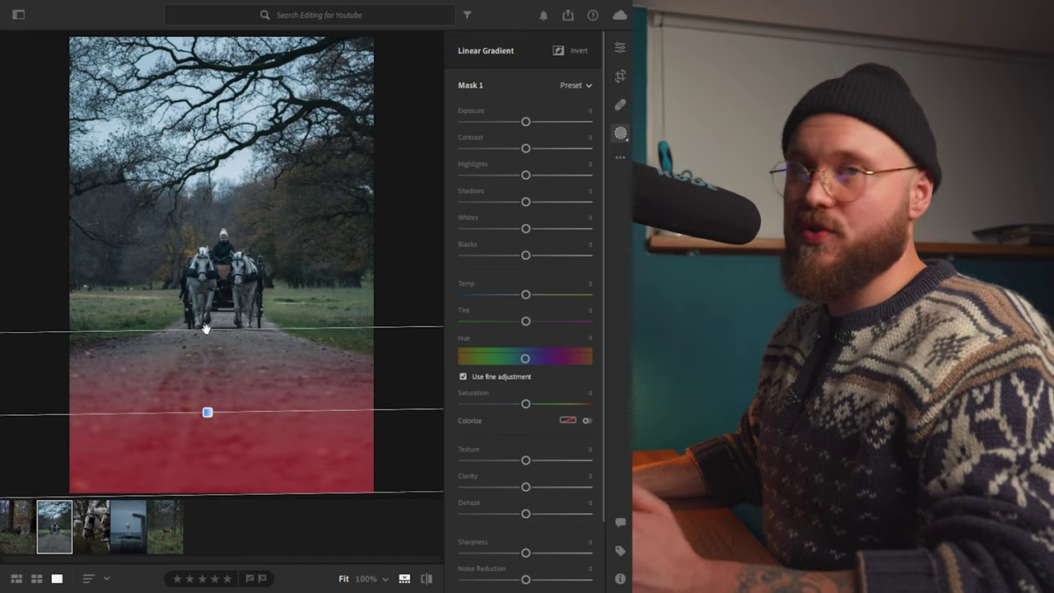
drag(206, 330, 208, 328)
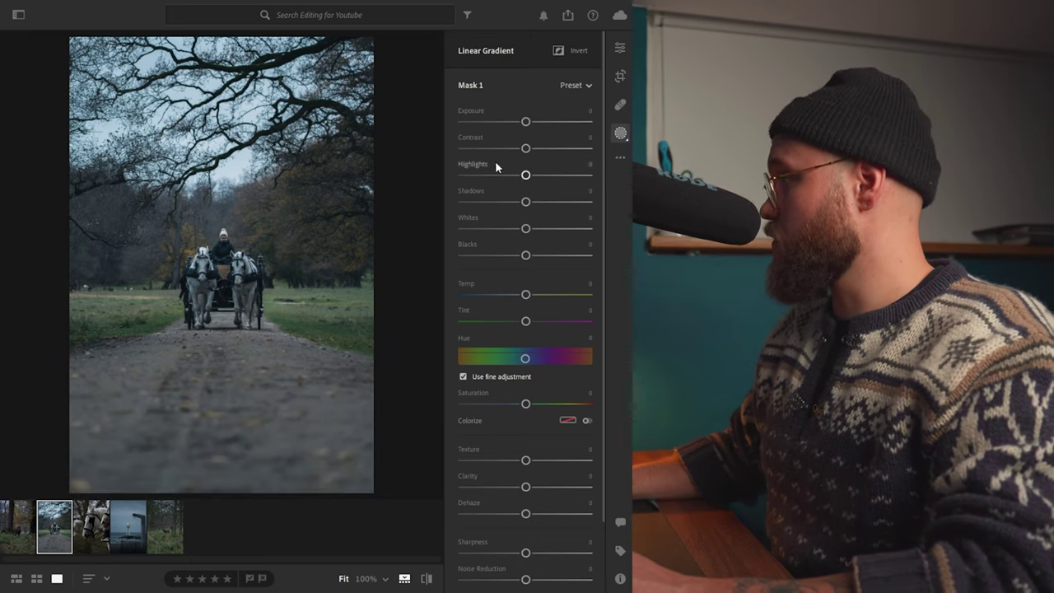
drag(525, 121, 505, 125)
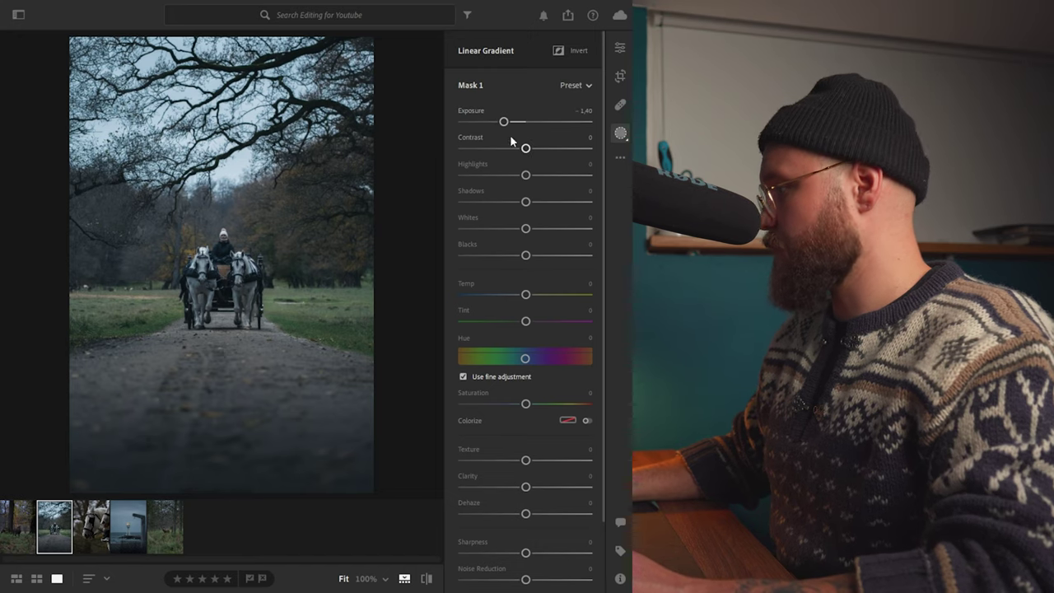
drag(526, 256, 520, 256)
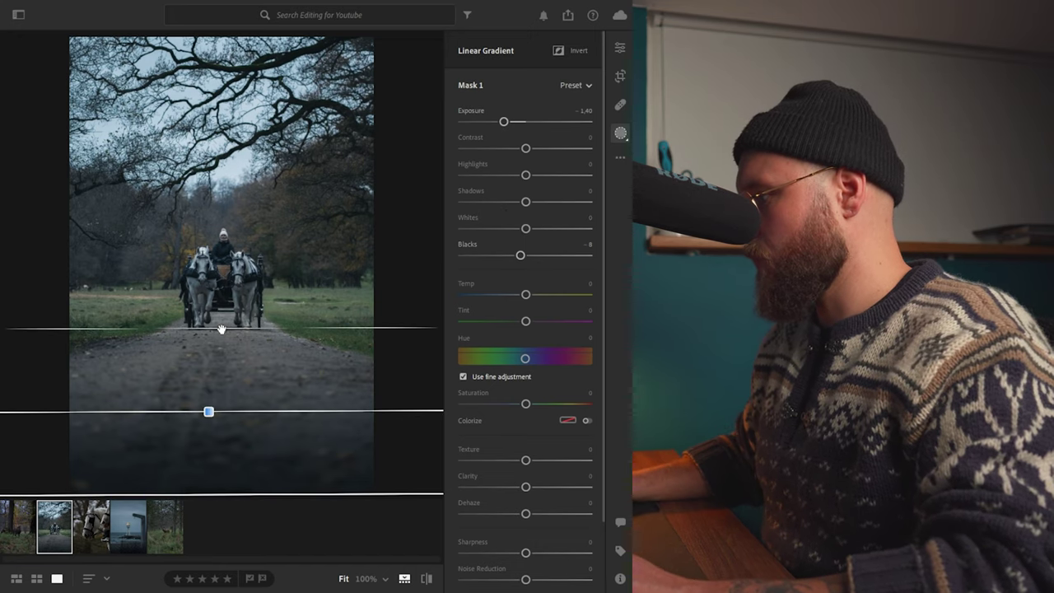
click(620, 48)
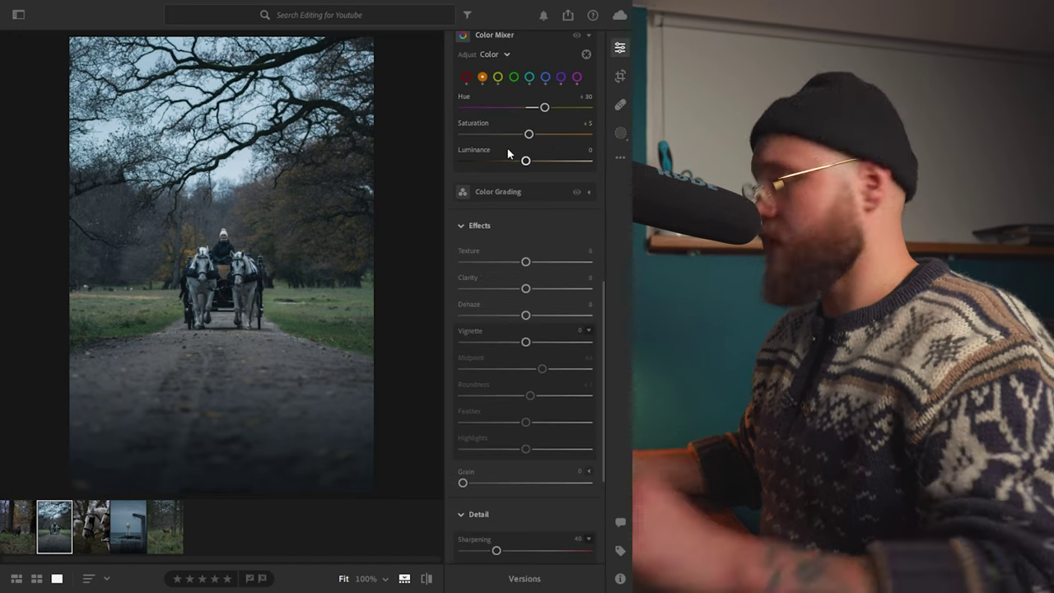
- In the Color Mixer, shift the greens' hue to +51 and darken their luminance to -46
scroll(512, 158, up, 3)
click(513, 187)
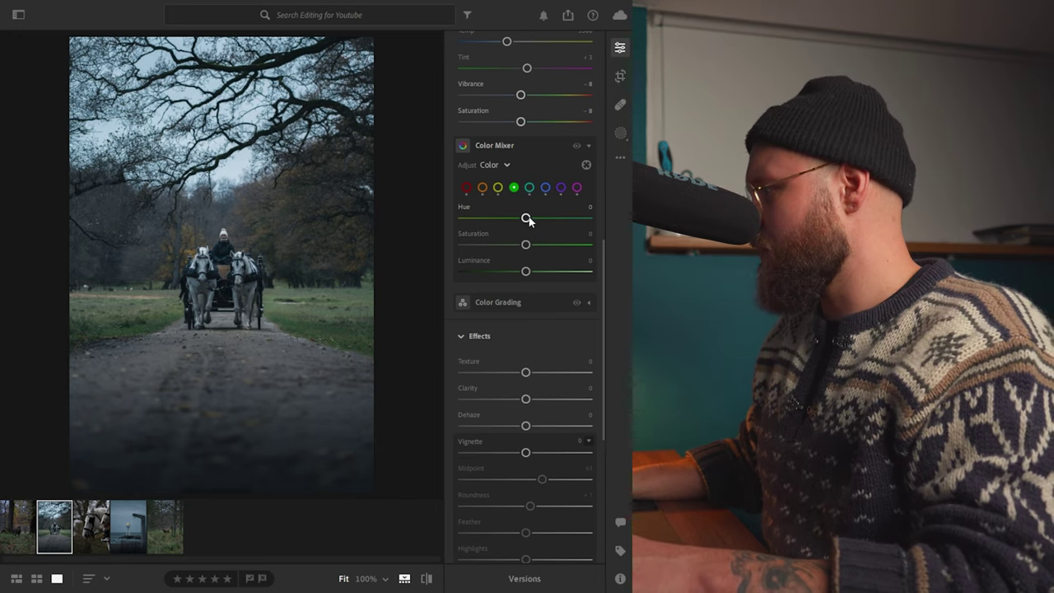
drag(529, 220, 557, 221)
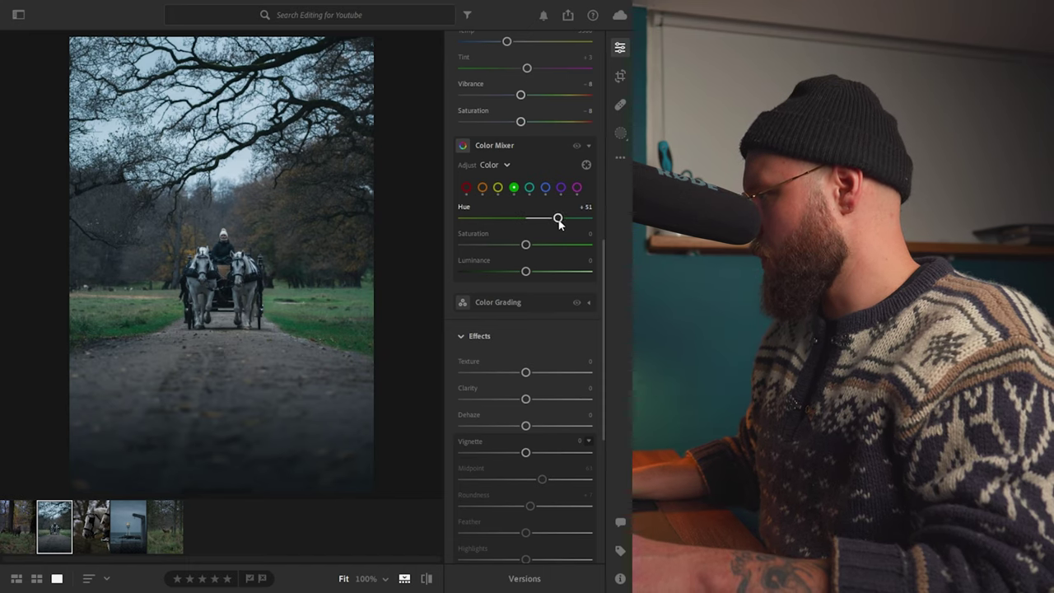
drag(524, 271, 525, 245)
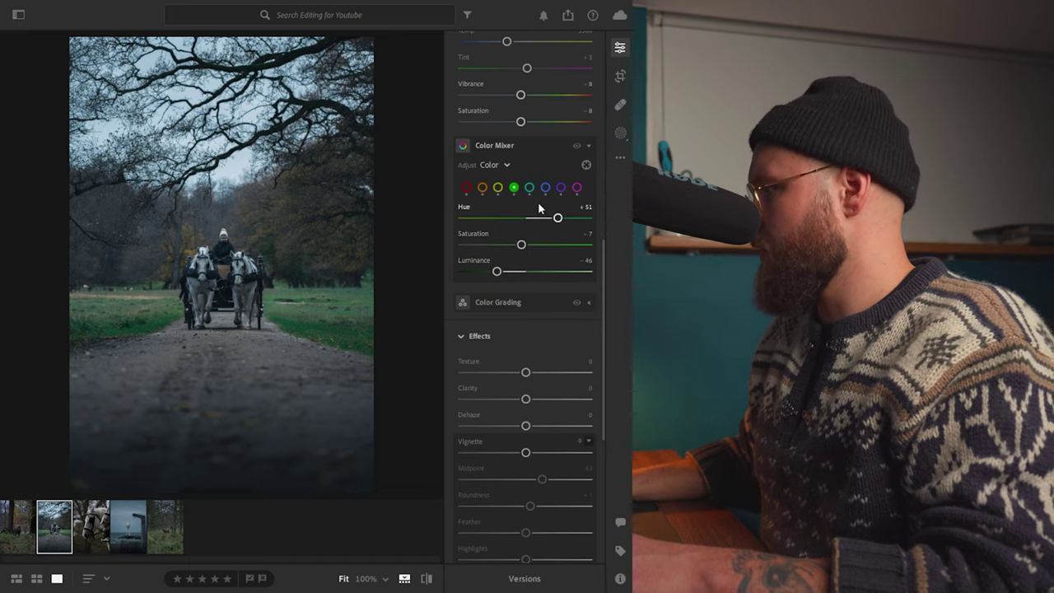
- Set the oranges to hue +46, saturation +53 and luminance +40
click(486, 188)
drag(529, 247, 562, 273)
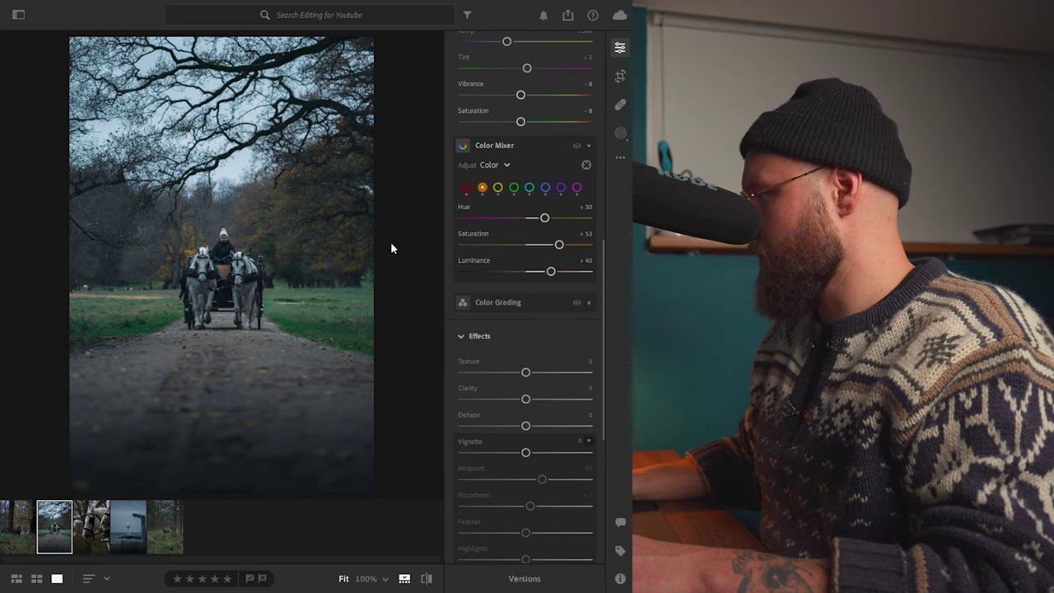
drag(545, 218, 555, 219)
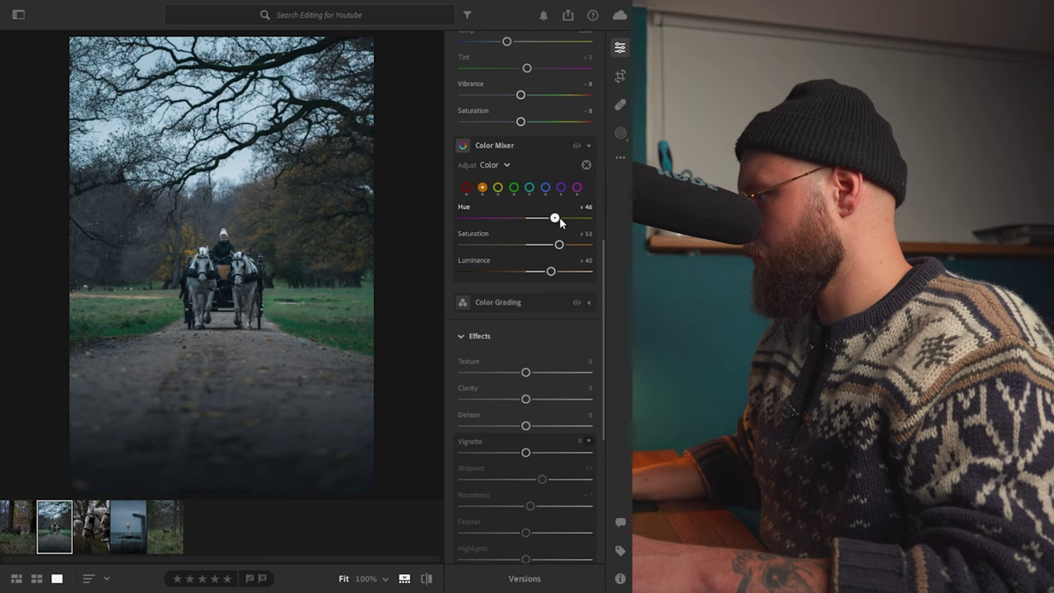
- Check the yellow and aqua tones, then desaturate the greens to -29
click(497, 188)
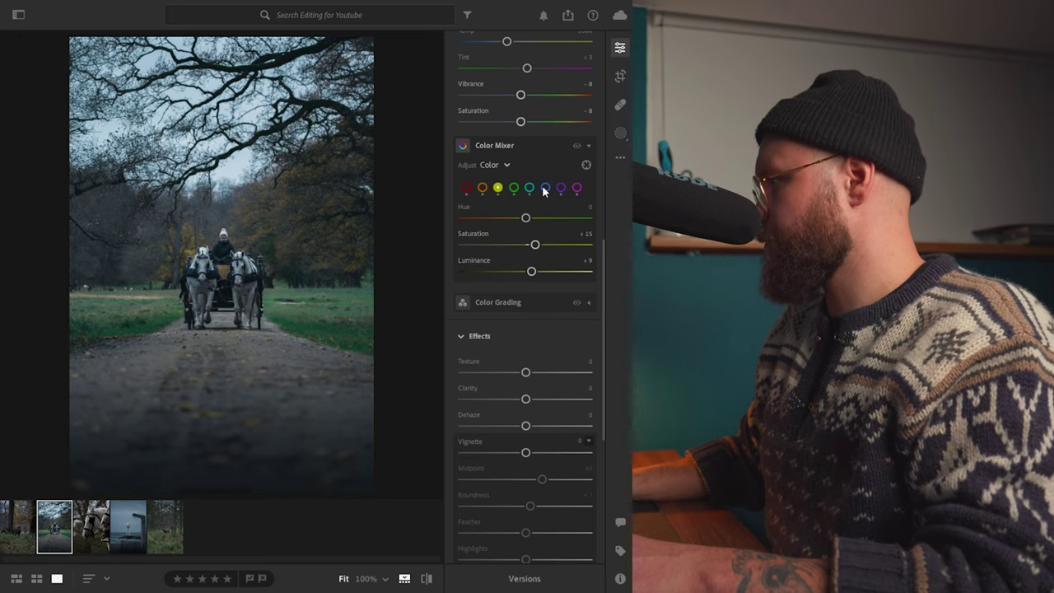
click(530, 188)
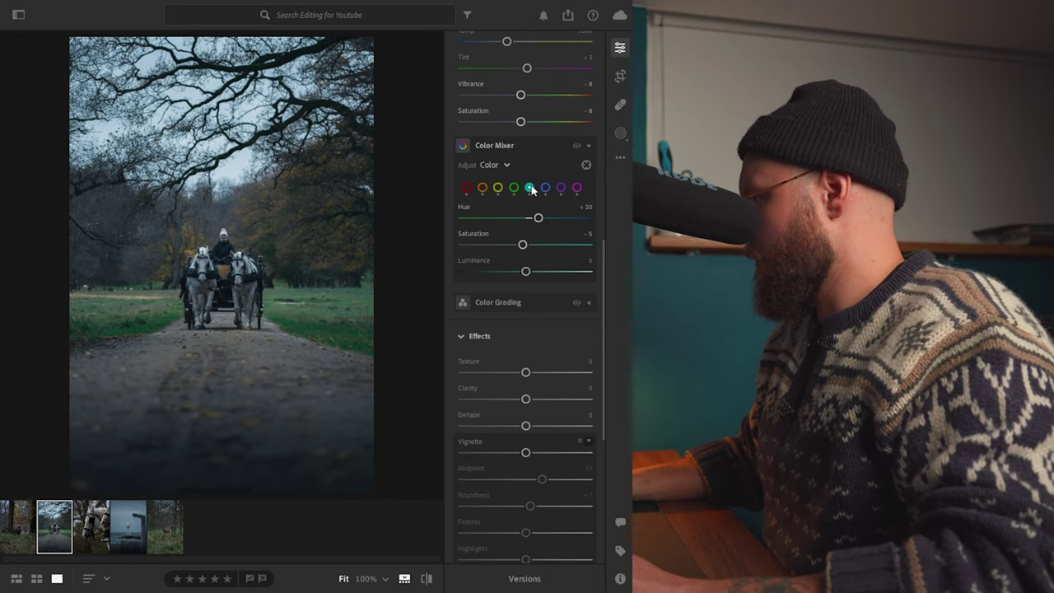
scroll(535, 221, up, 3)
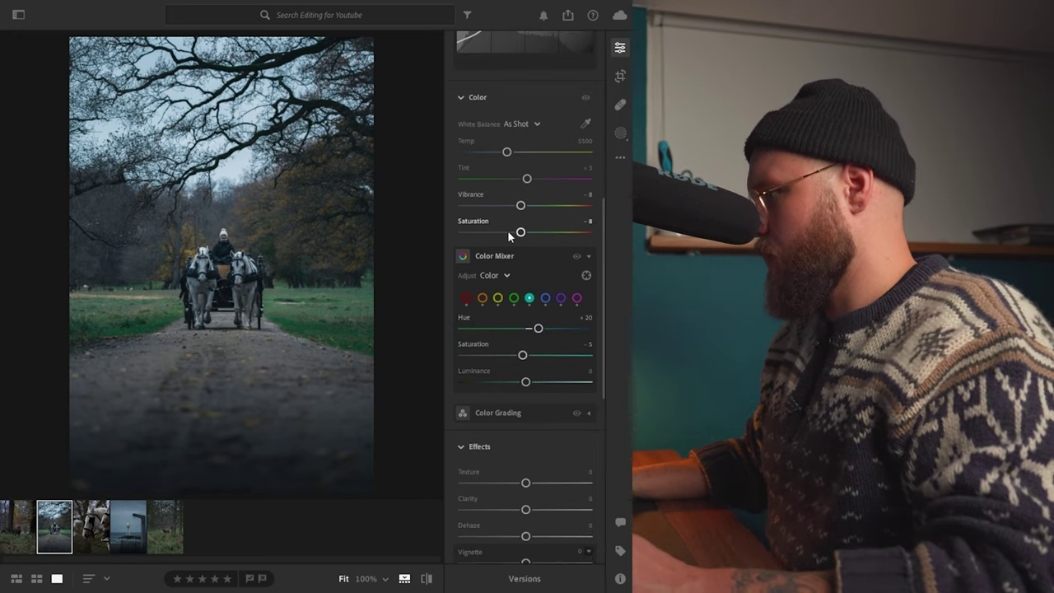
click(514, 300)
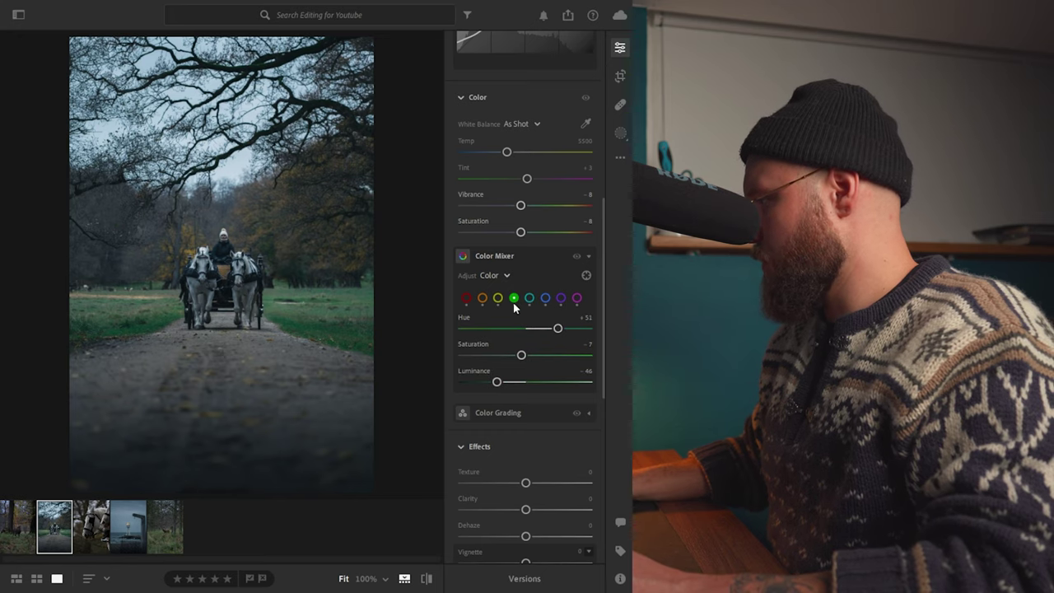
drag(520, 355, 514, 356)
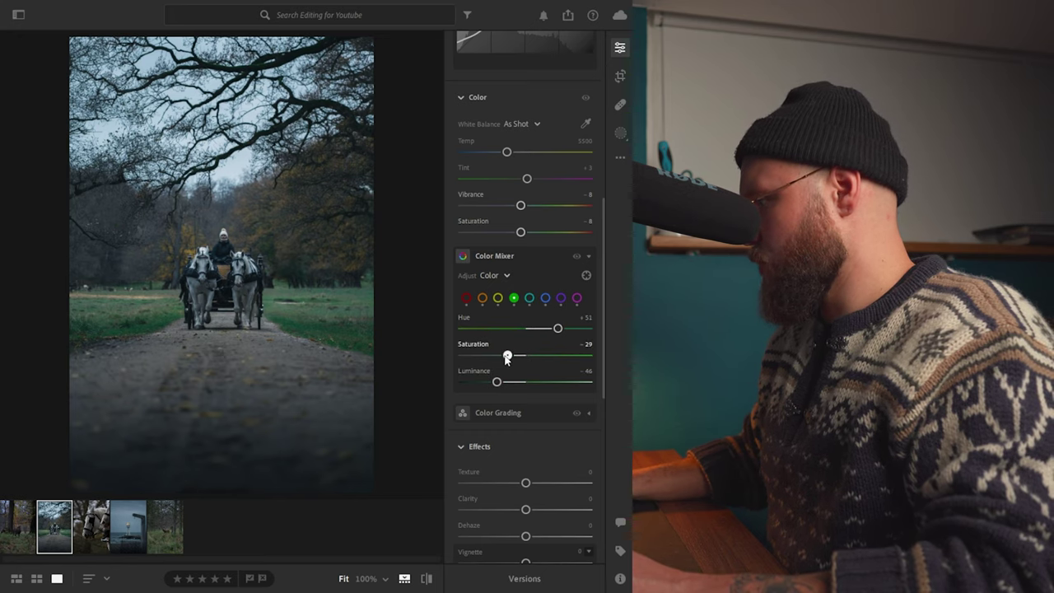
- Set highlights to -100 and exposure to -0.66, then add a Select Subject mask
scroll(524, 323, up, 3)
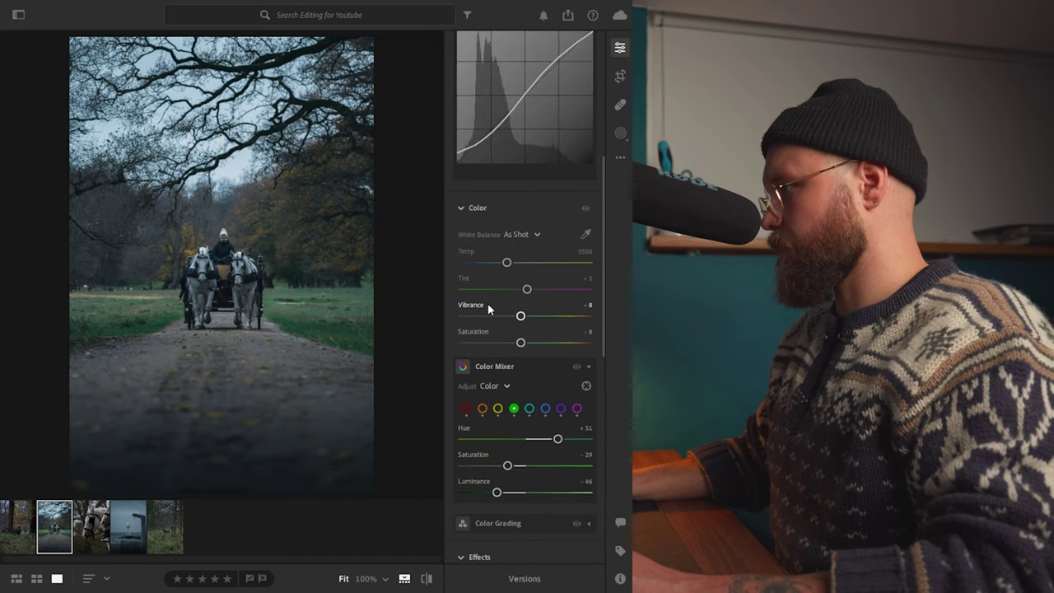
scroll(495, 309, up, 9)
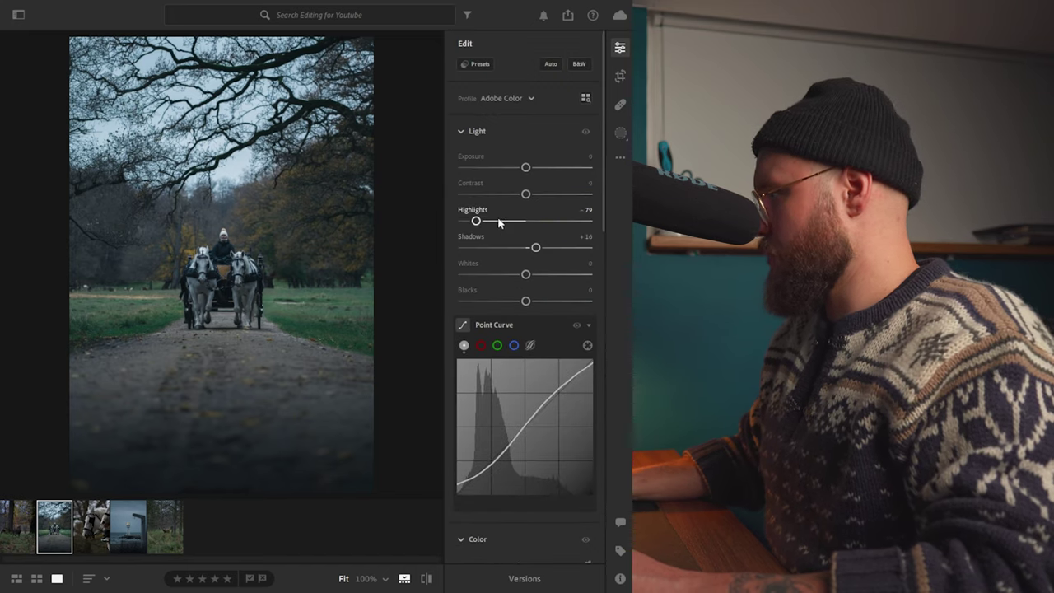
drag(475, 223, 449, 214)
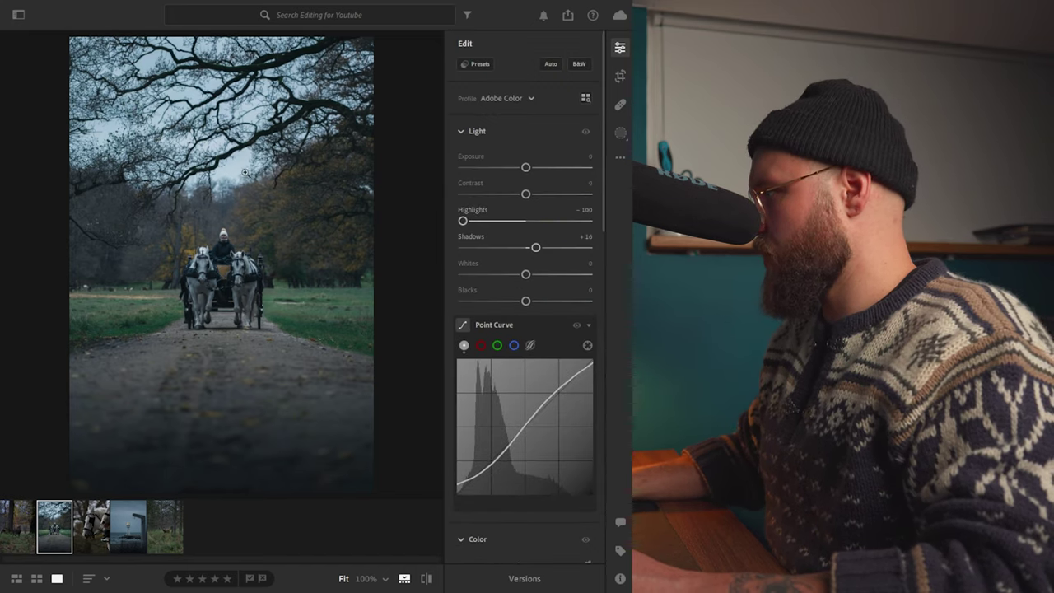
drag(525, 169, 519, 171)
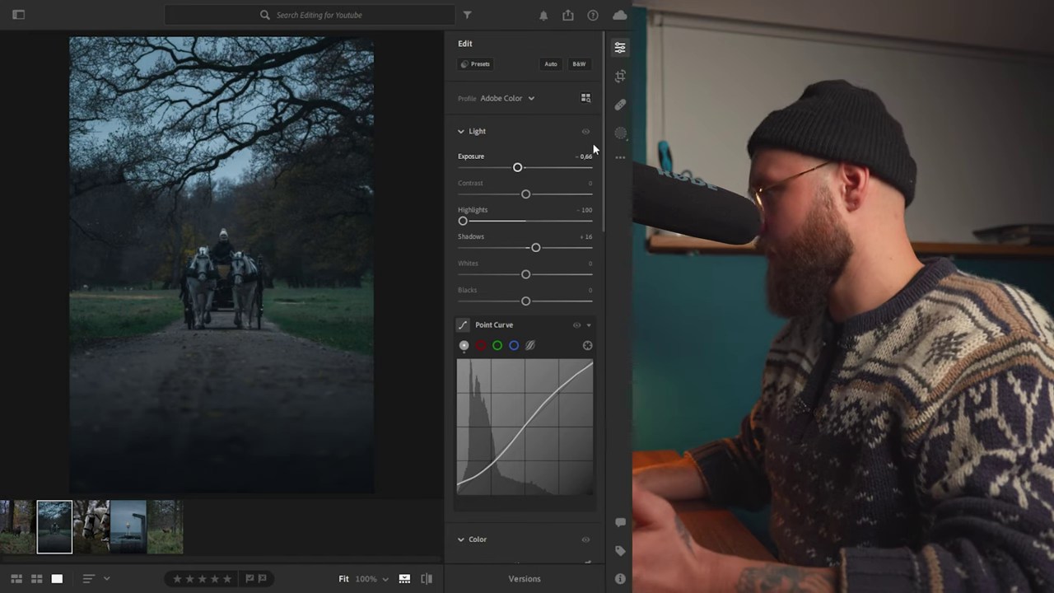
click(620, 133)
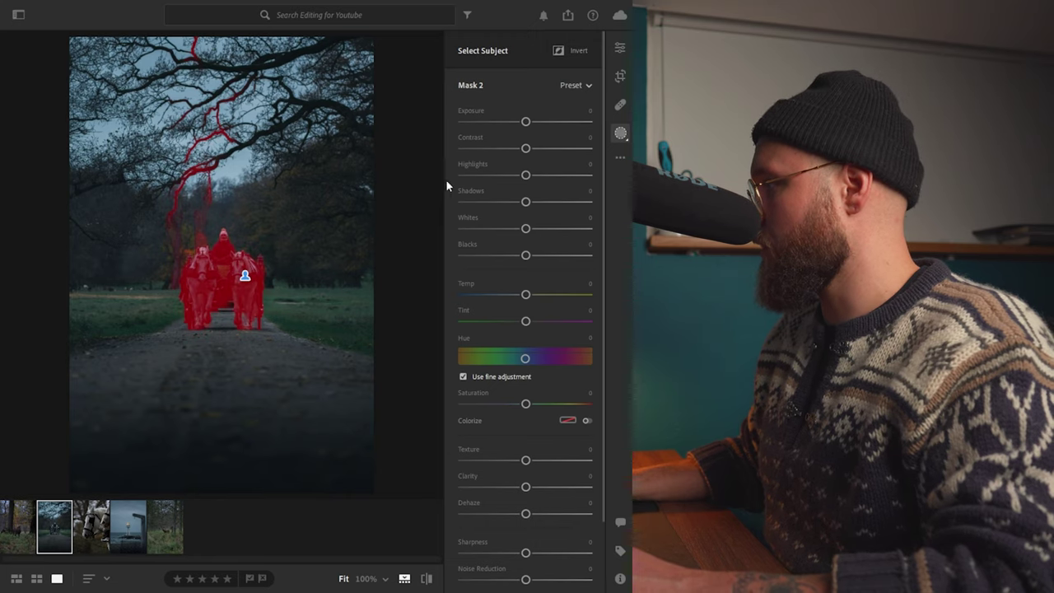
- Erase the stray Mask 2 areas on the tree branches and the left streak with a larger brush
key(b)
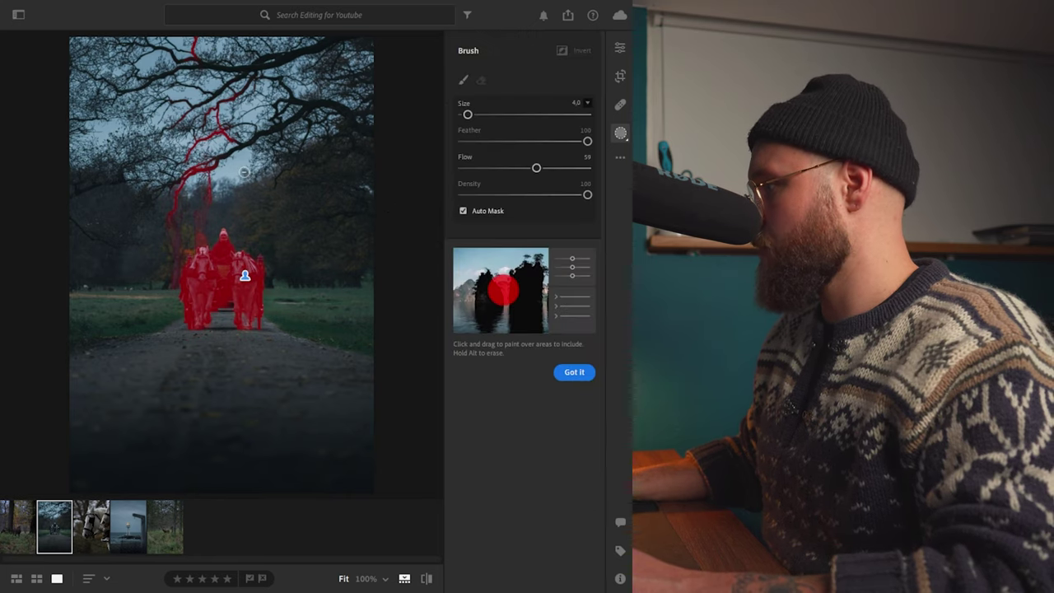
key(bracketright)
key(bracketright)
drag(536, 167, 587, 168)
drag(177, 256, 235, 90)
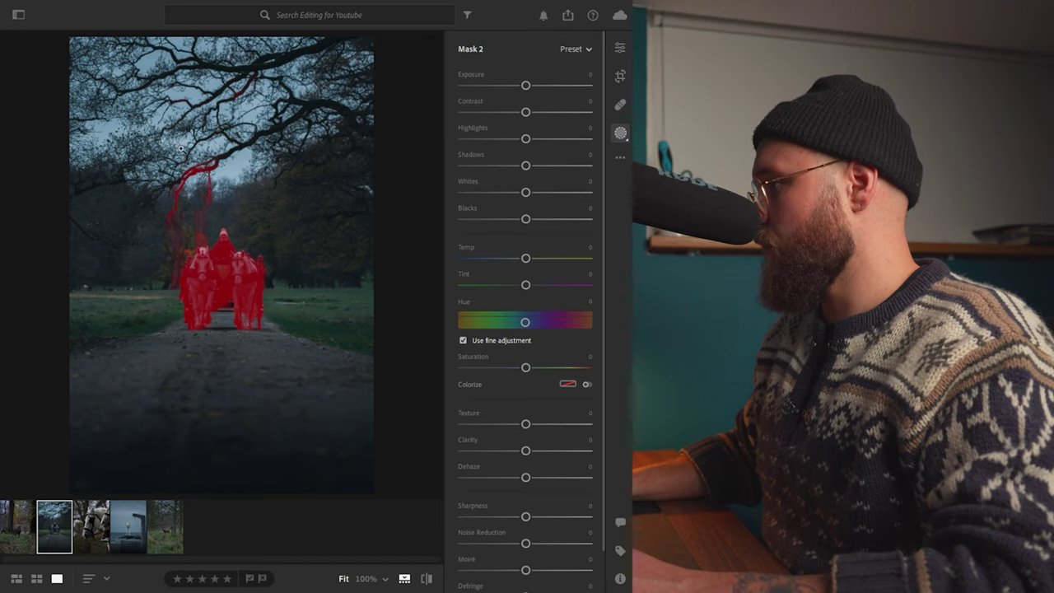
drag(165, 228, 170, 228)
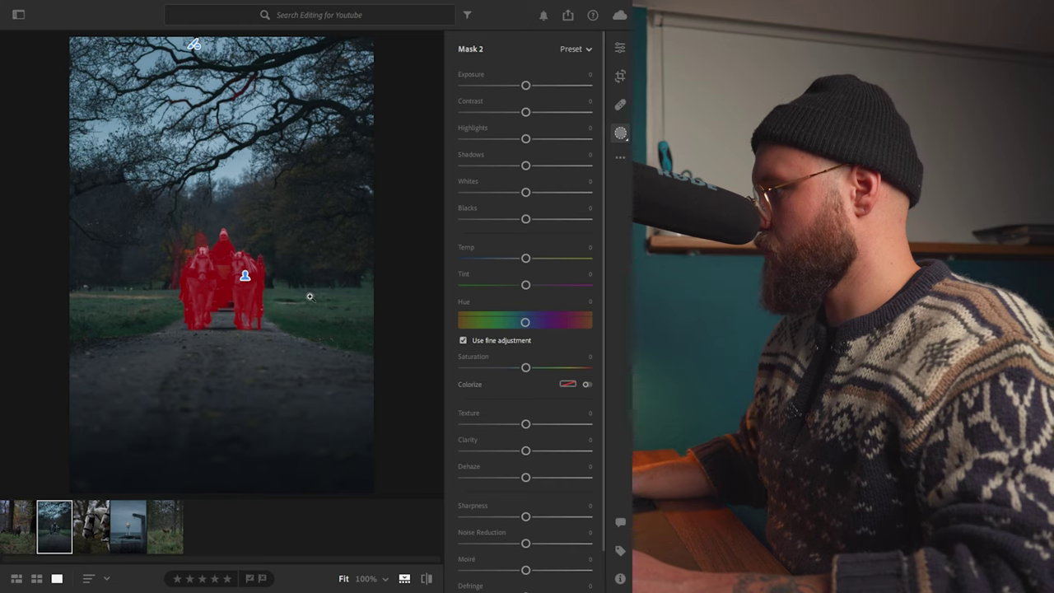
- Zoom in on the carriage and erase the spill above the left horse at brush flow 57
click(198, 234)
click(199, 234)
click(198, 234)
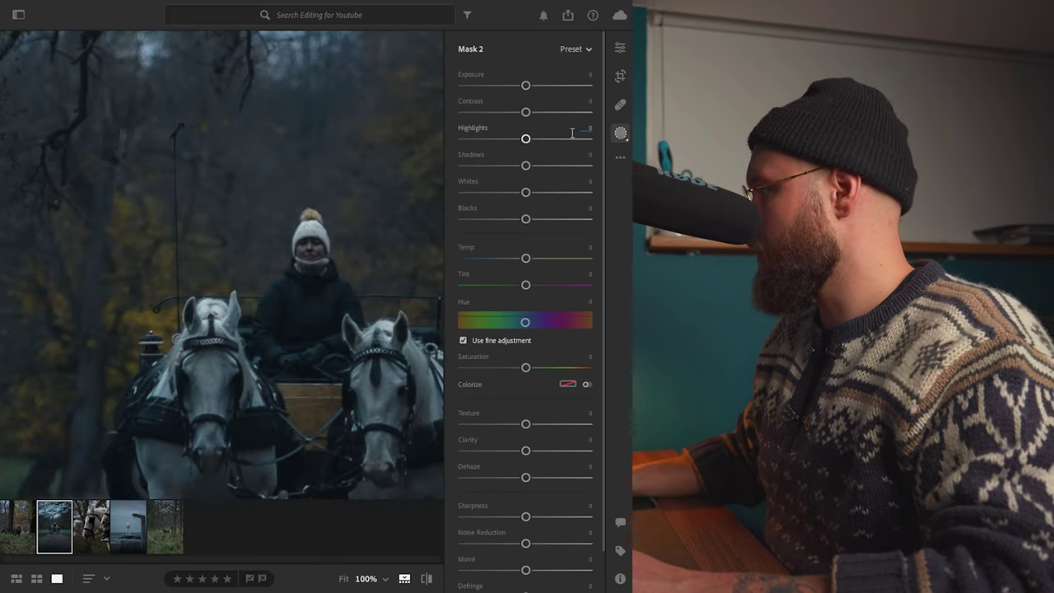
key(b)
drag(584, 168, 532, 169)
mouse_move(163, 242)
mouse_down()
mouse_move(196, 245)
mouse_move(171, 254)
mouse_move(172, 268)
mouse_move(230, 275)
mouse_move(188, 257)
mouse_move(232, 238)
mouse_move(156, 286)
mouse_move(201, 261)
mouse_move(169, 273)
mouse_up()
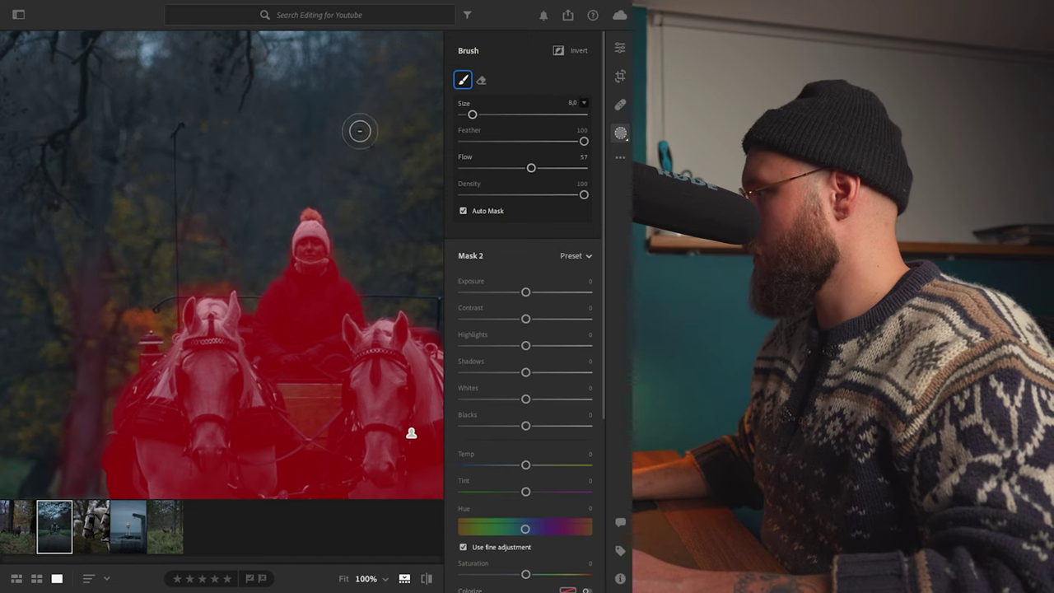
- Brighten Mask 2 on the horses and carriage: exposure +0.28, highlights +20, shadows +14
key(Escape)
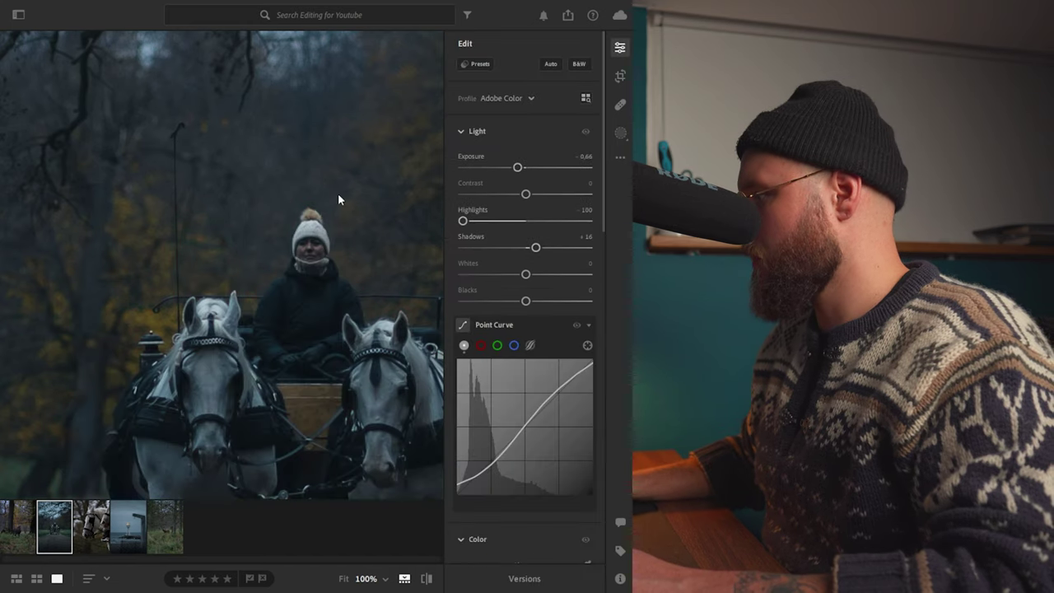
click(338, 194)
click(621, 134)
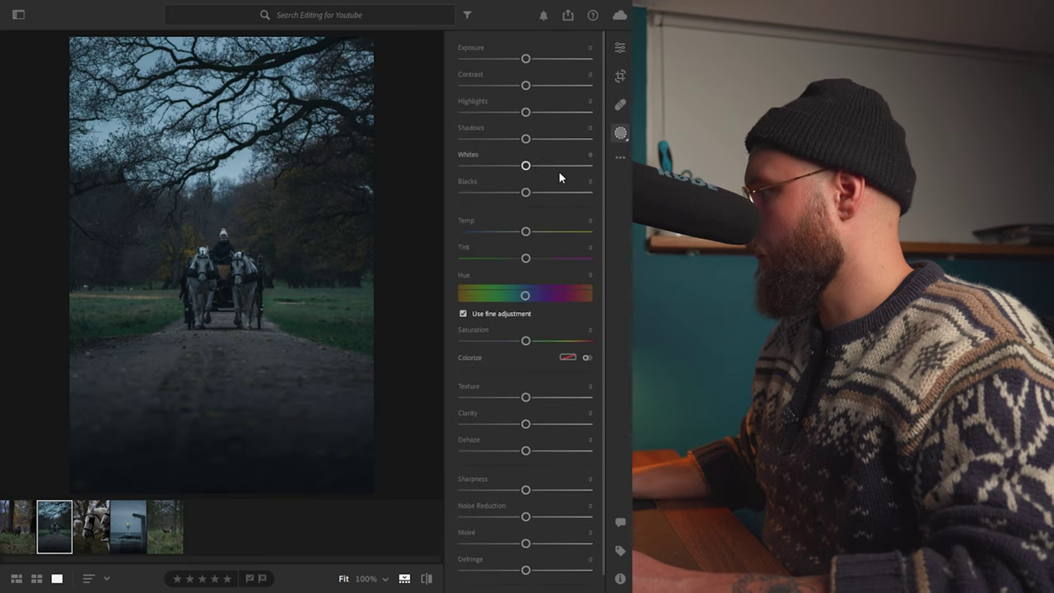
drag(526, 59, 528, 61)
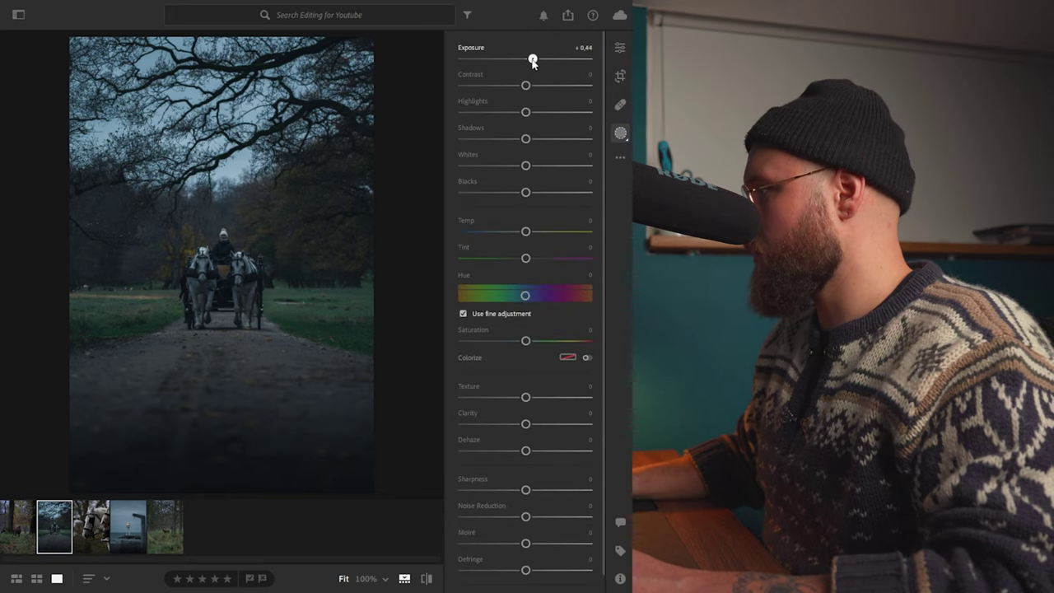
mouse_move(526, 86)
mouse_down()
mouse_move(557, 93)
mouse_move(532, 91)
mouse_up()
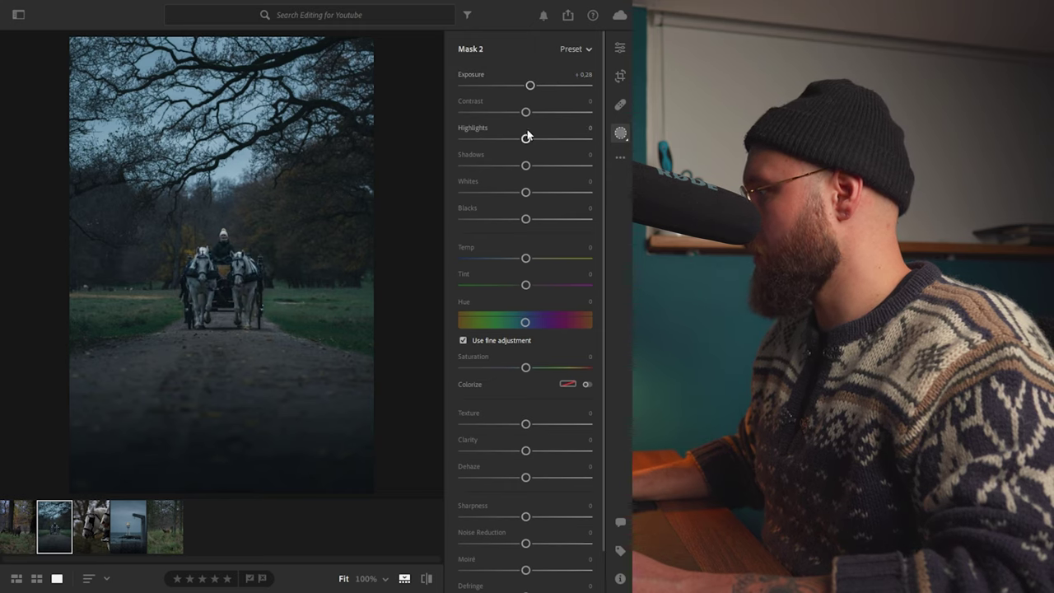
drag(526, 166, 539, 142)
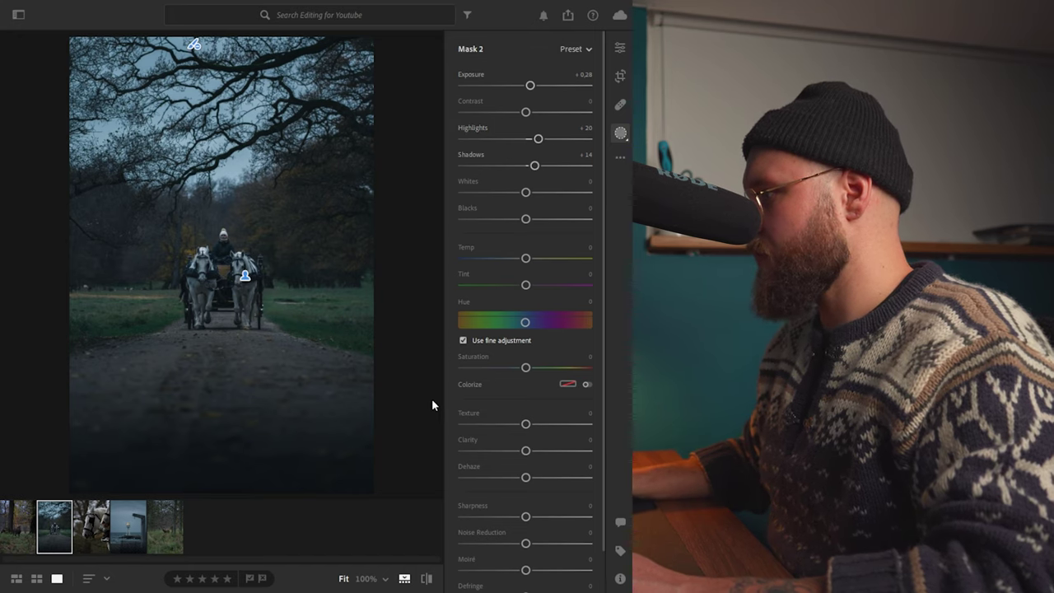
- Compare the masked edit against the original, then return to the main adjustments
click(426, 579)
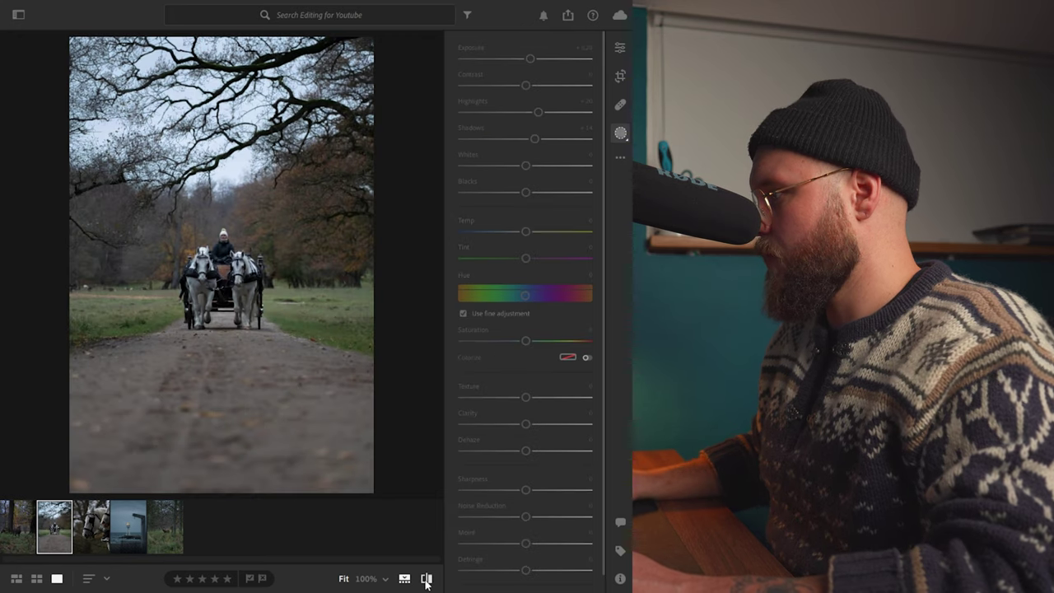
click(426, 579)
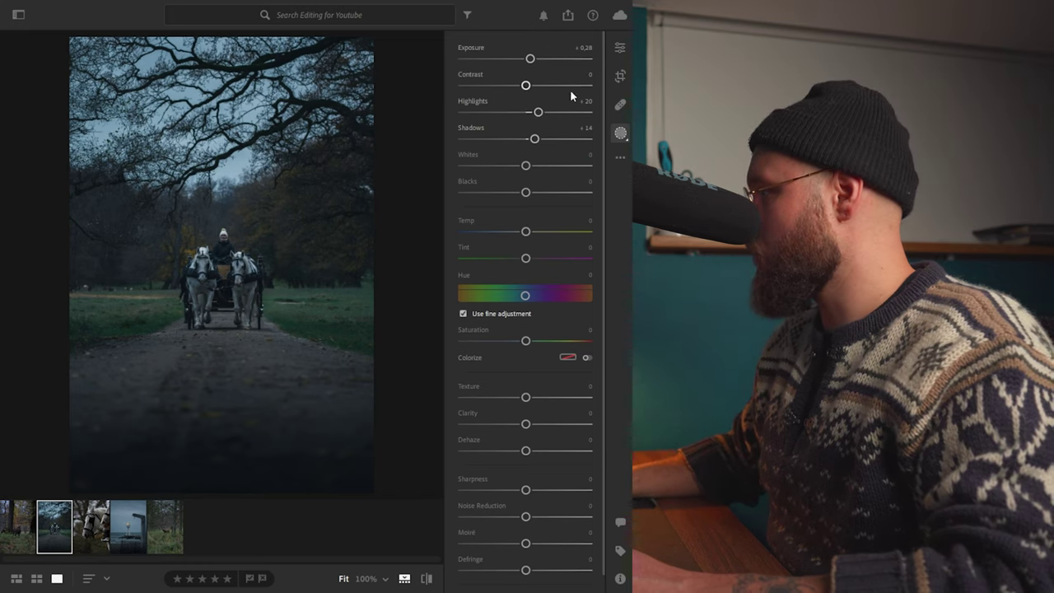
key(e)
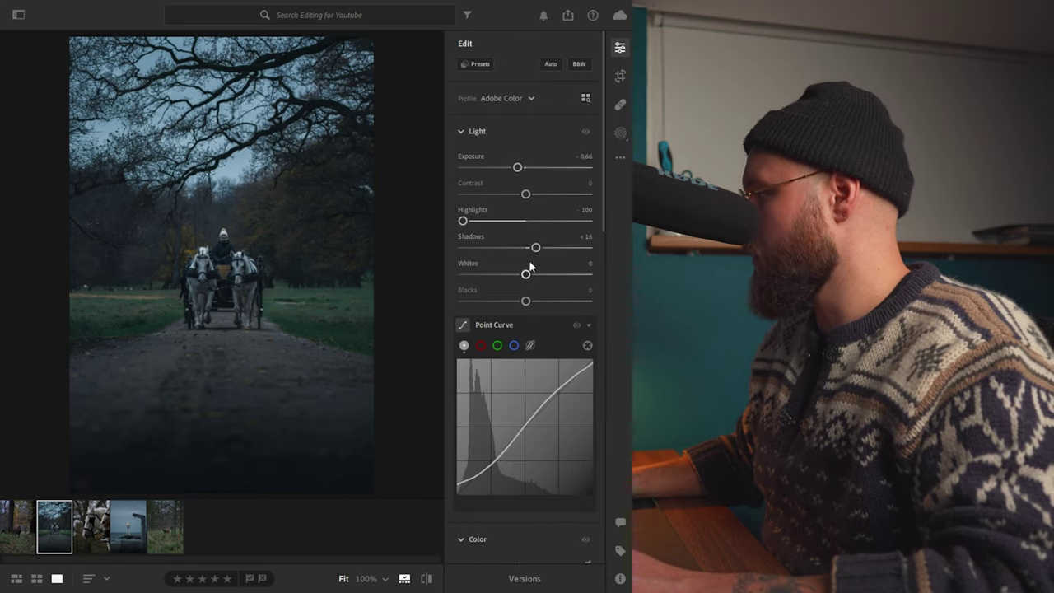
- Lower whites to -9 and exposure to -0.85, review Mask 2, then compare before and after
drag(524, 275, 515, 281)
drag(518, 167, 516, 168)
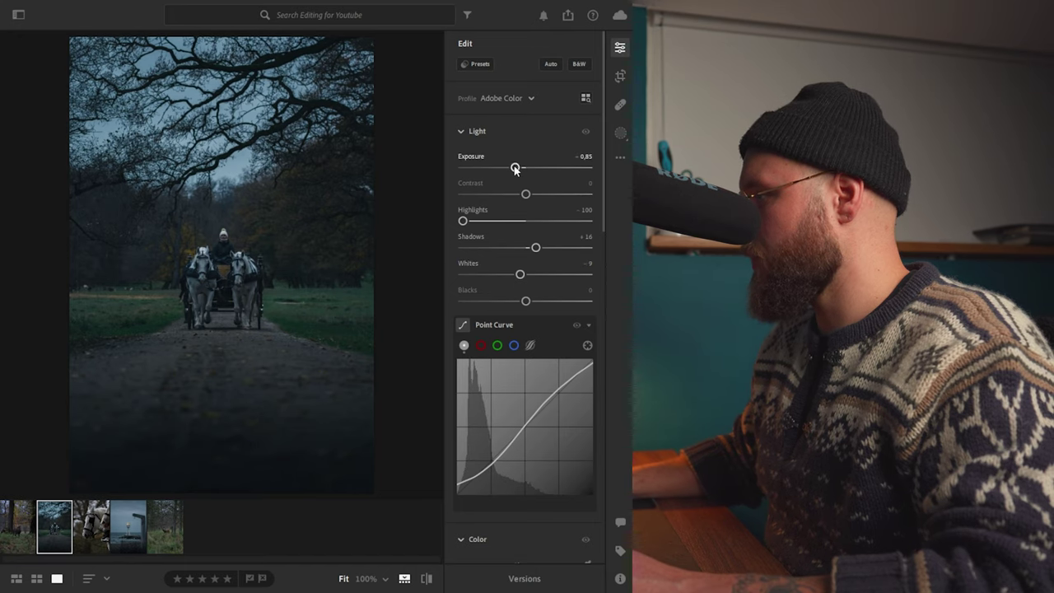
click(620, 132)
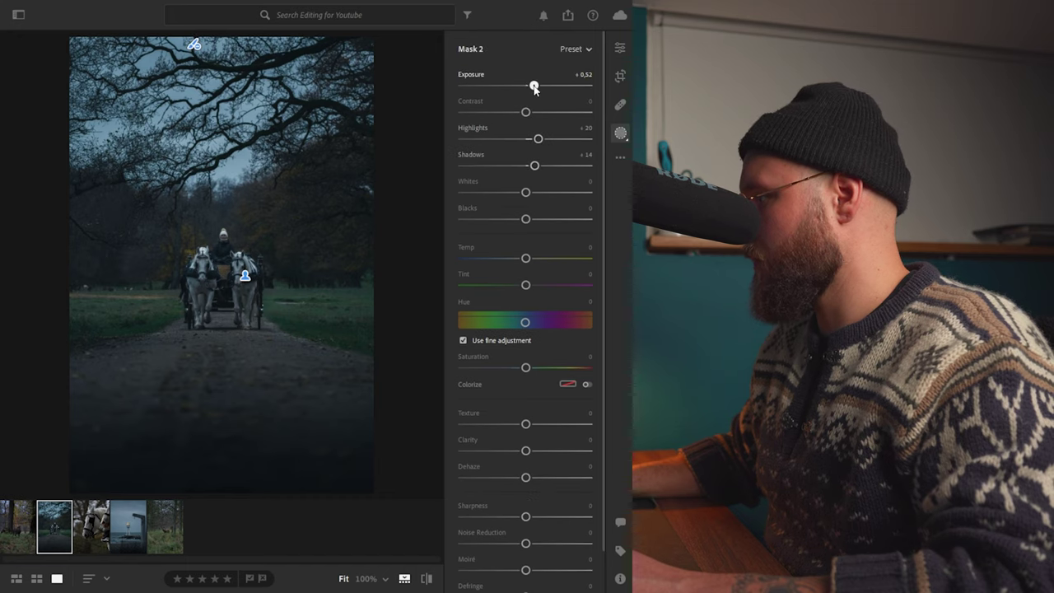
click(621, 48)
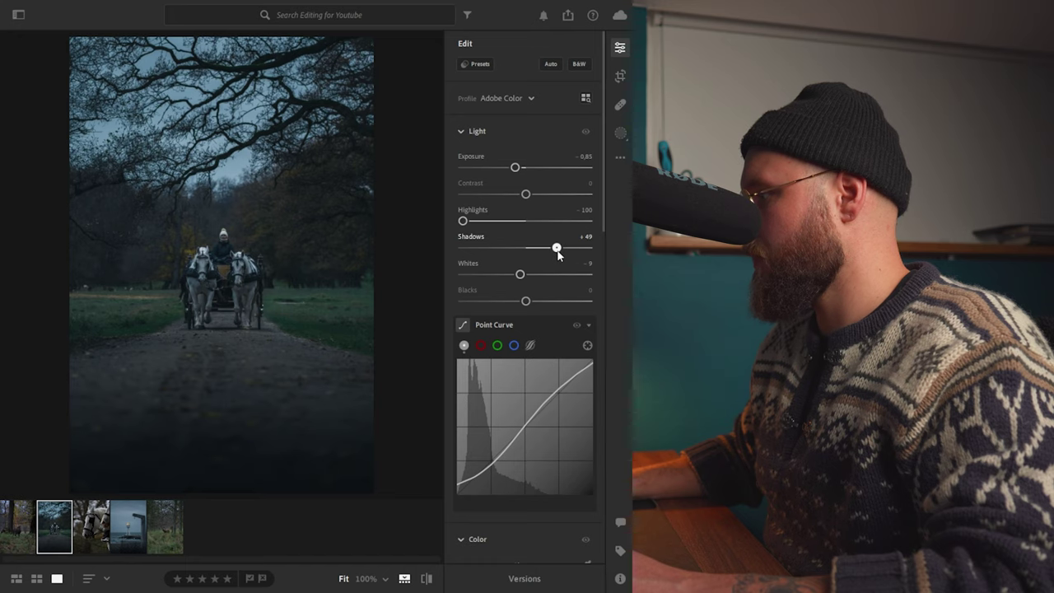
click(425, 579)
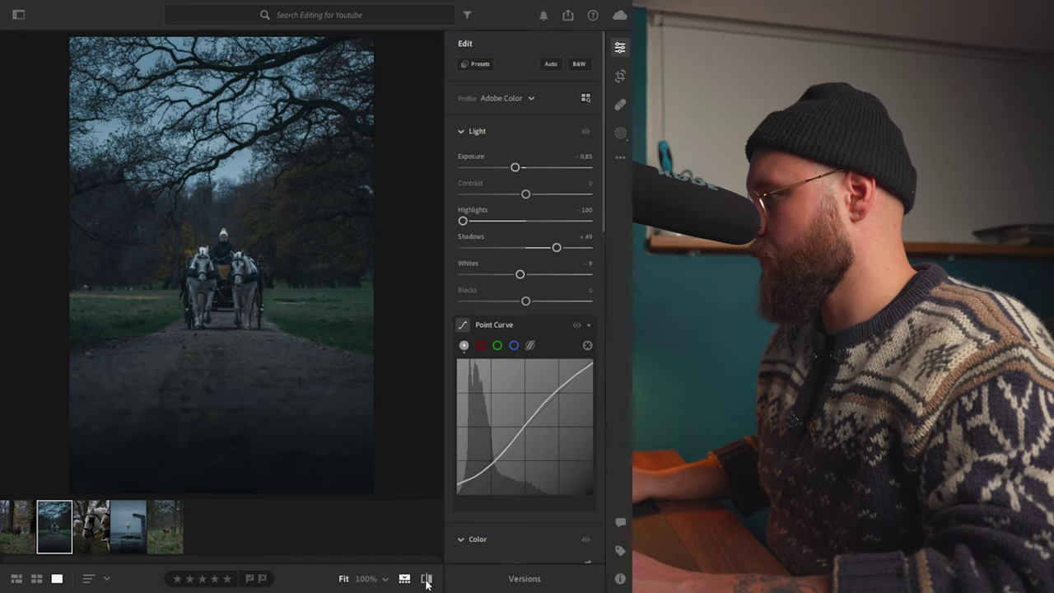
click(426, 579)
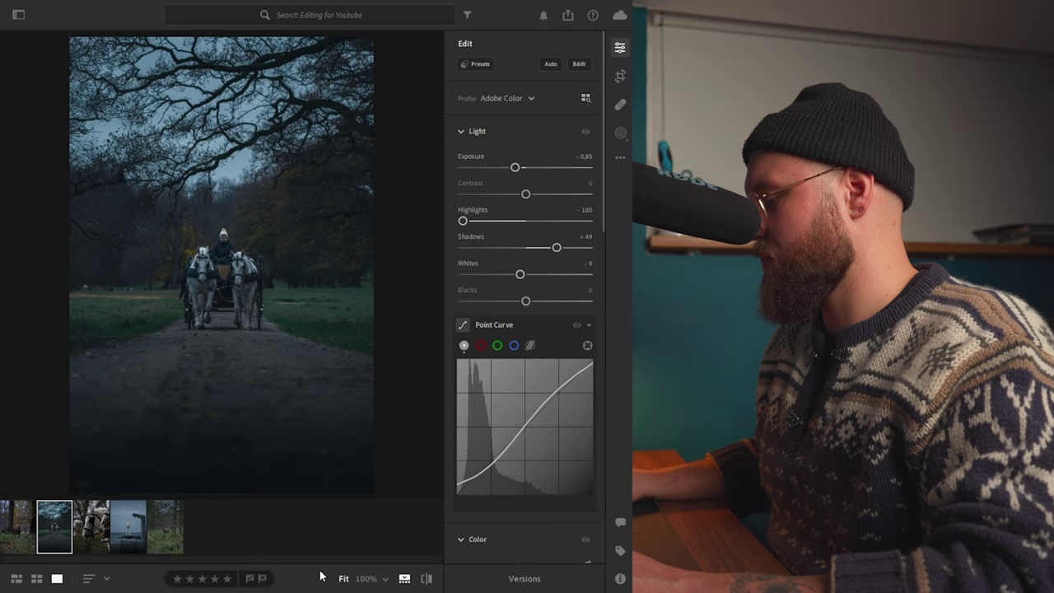
- Flip between the lighthouse and carriage photos to compare, then open the horse close-up
click(130, 527)
click(58, 533)
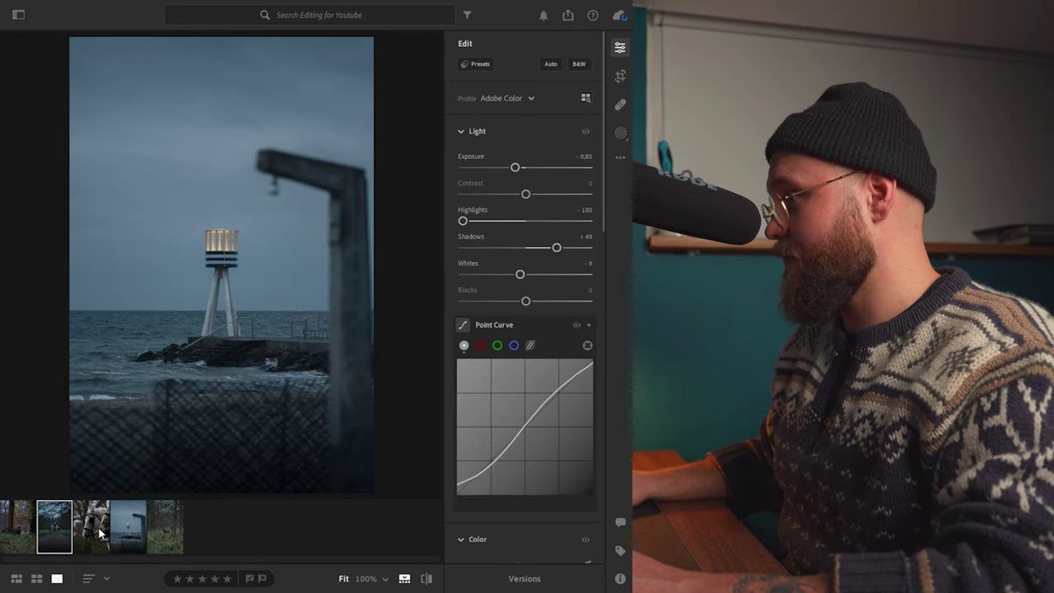
click(126, 533)
click(47, 532)
click(128, 531)
click(55, 528)
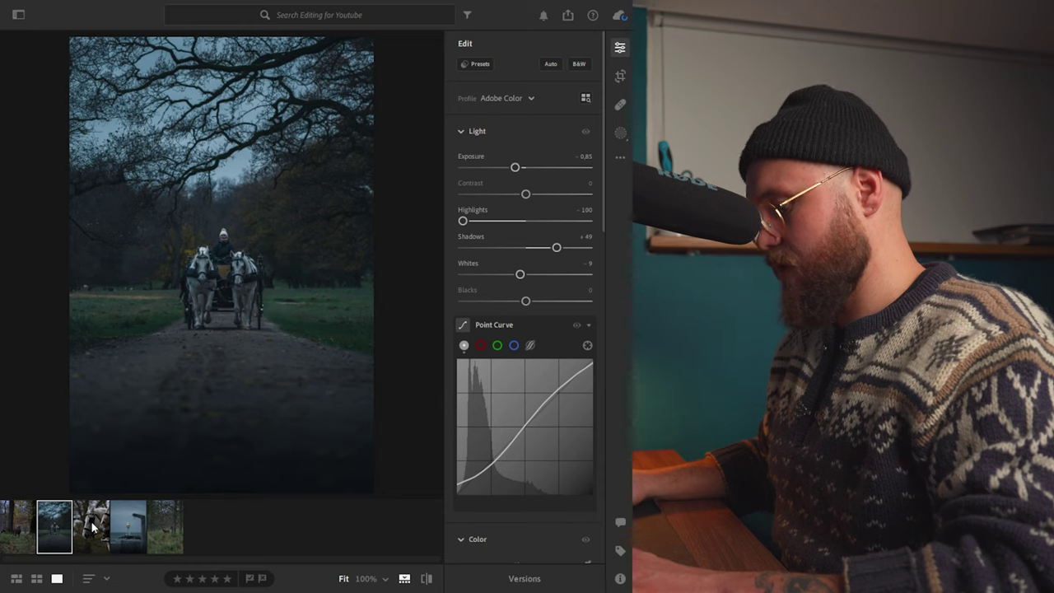
click(95, 528)
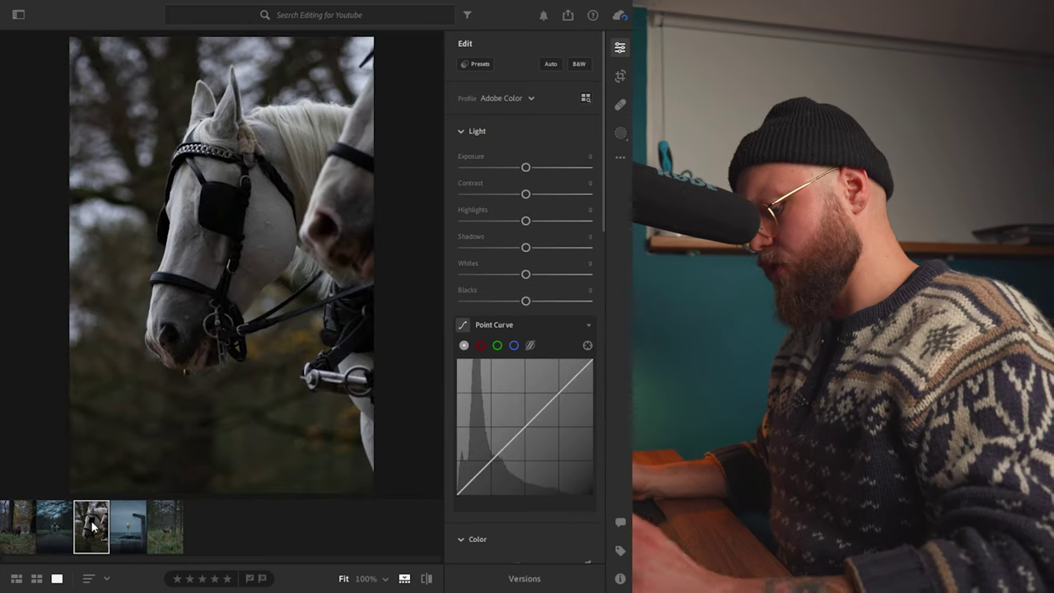
- Paste the carriage photo's settings onto the horse close-up and raise exposure to +0.42
key(ctrl+v)
drag(515, 168, 530, 171)
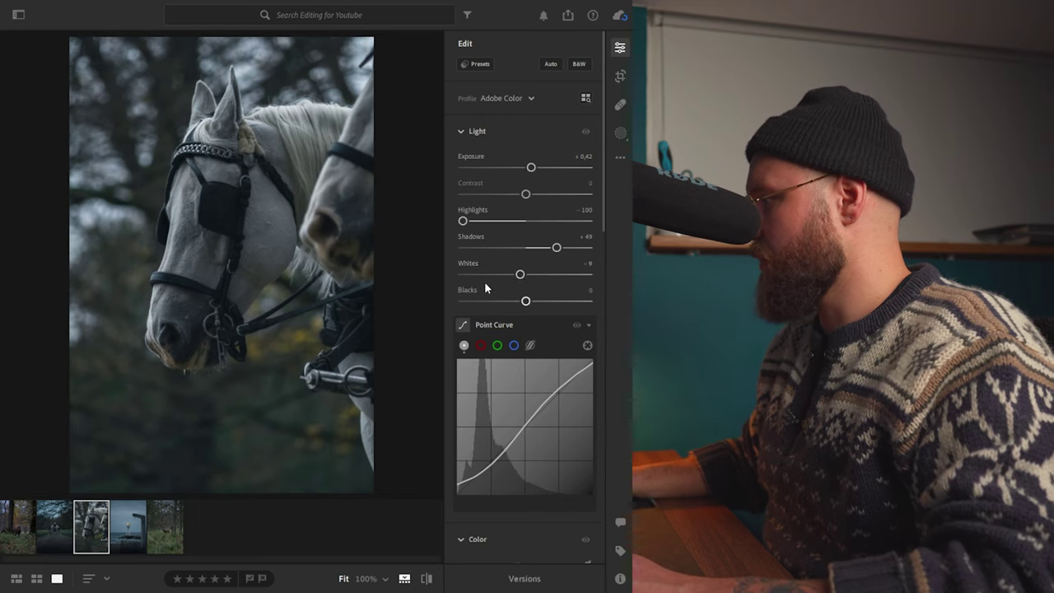
scroll(490, 290, down, 3)
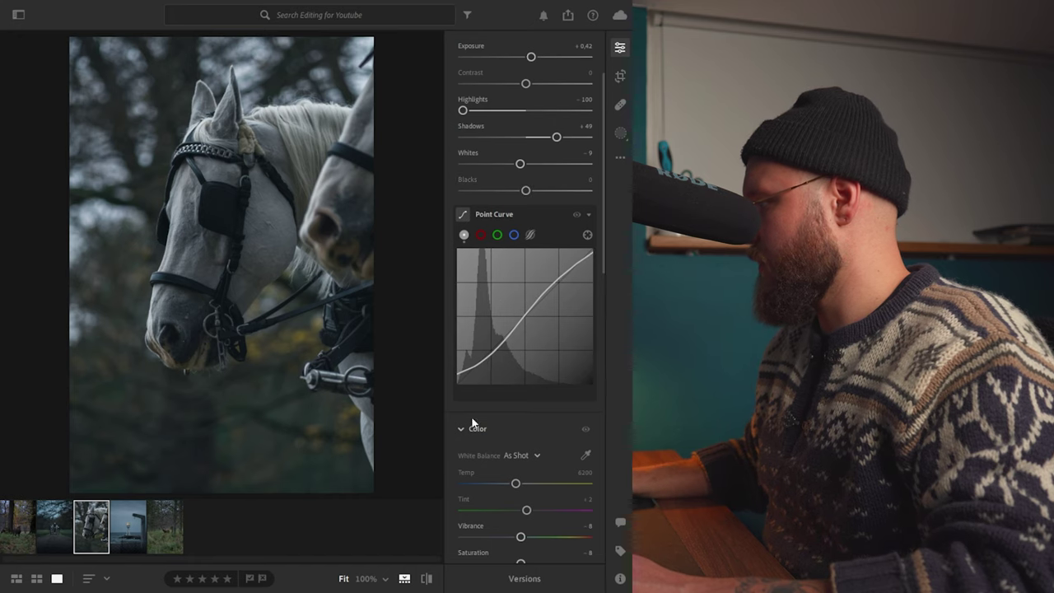
- In the Color Mixer, lower the oranges' saturation and shift their hue to +81
scroll(486, 383, down, 3)
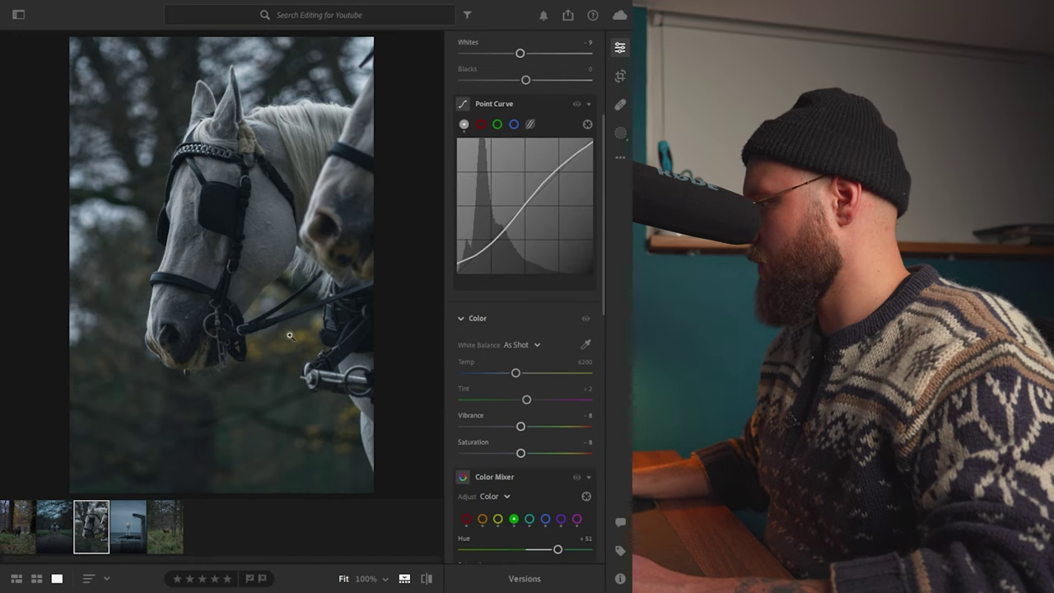
scroll(491, 408, down, 3)
click(483, 409)
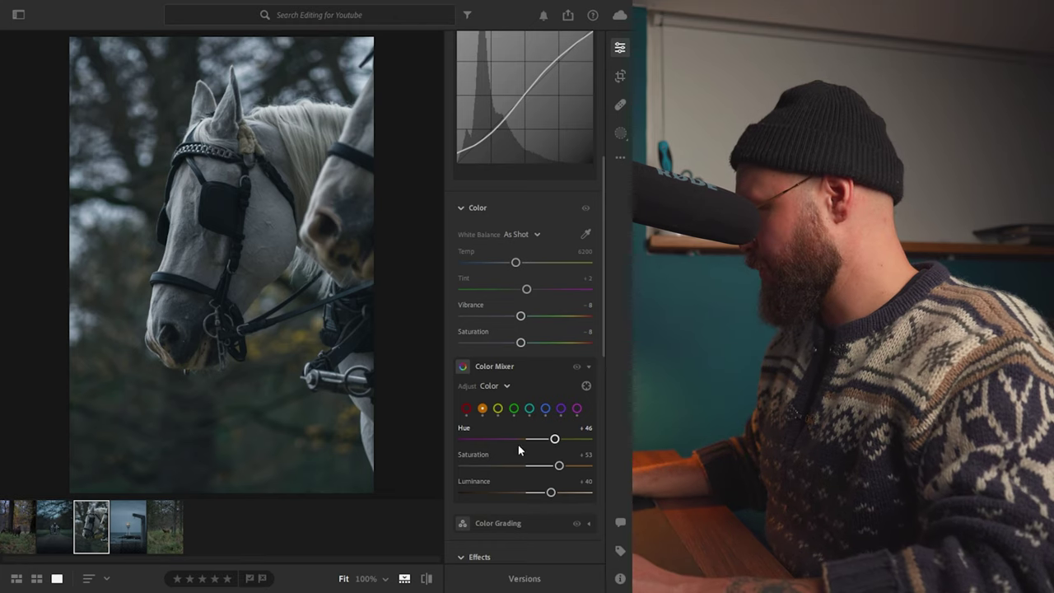
drag(588, 470, 591, 495)
drag(555, 439, 566, 494)
- Set the yellows to hue -72, saturation +36 and luminance +64
click(497, 409)
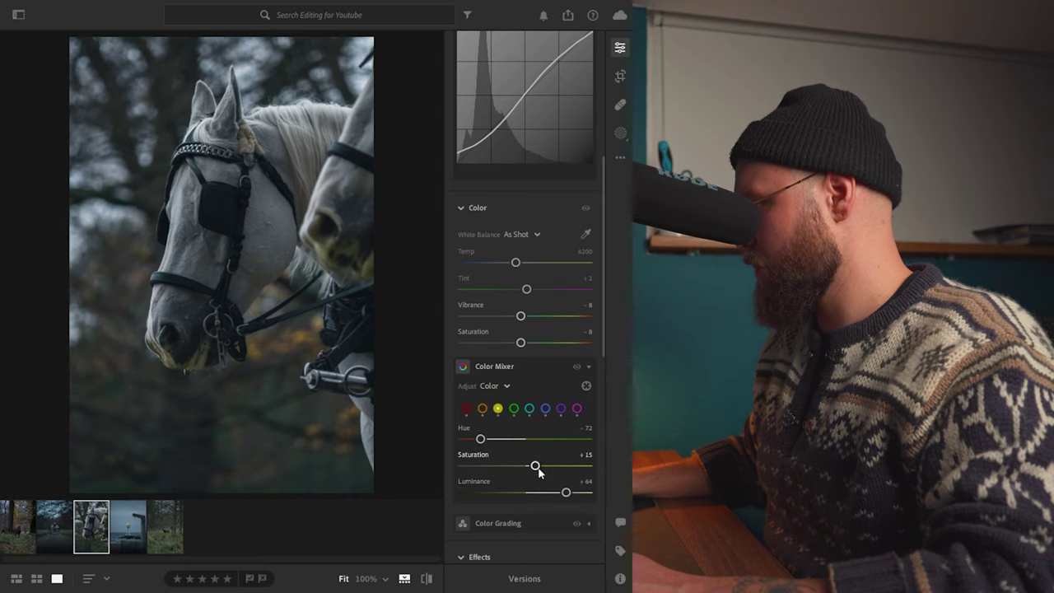
drag(542, 468, 551, 470)
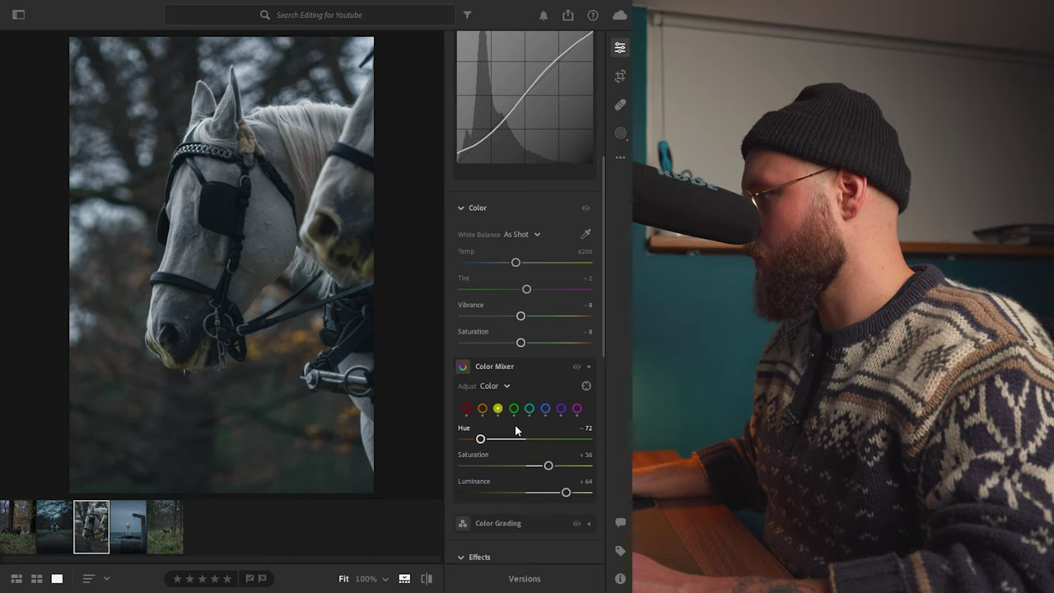
scroll(516, 428, up, 3)
scroll(518, 428, down, 6)
scroll(516, 427, up, 2)
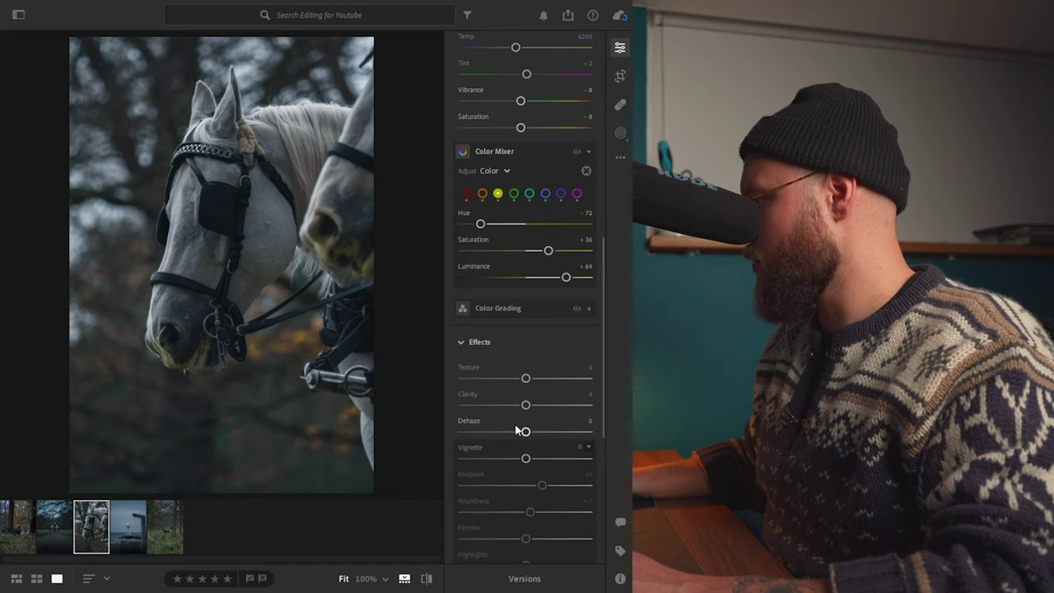
scroll(519, 429, up, 2)
- Set the Color Grading Shadows wheel to hue 220, saturation 23, and compare it toggled off and on
click(588, 419)
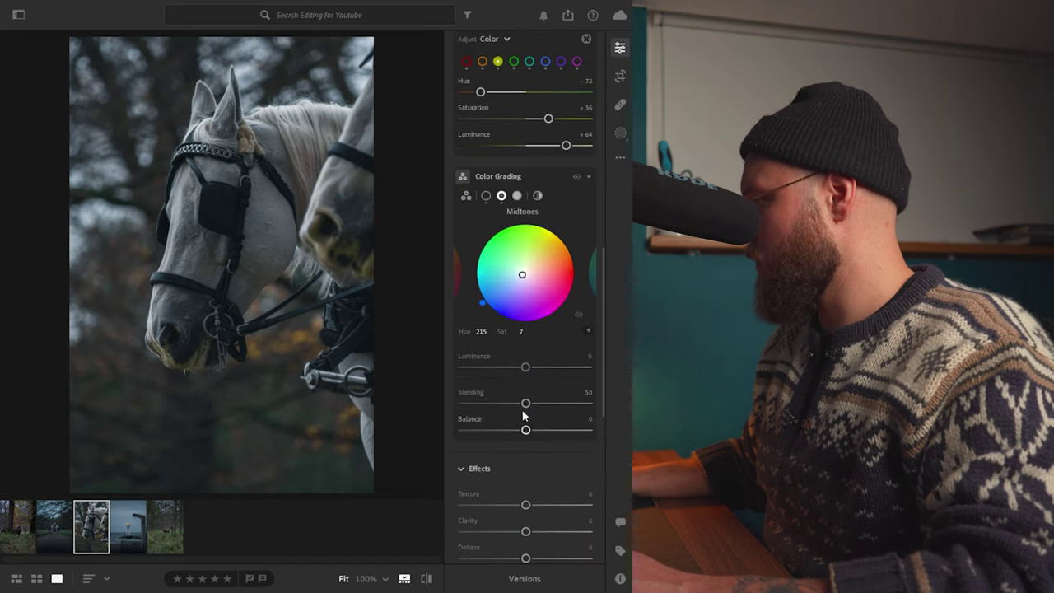
click(486, 196)
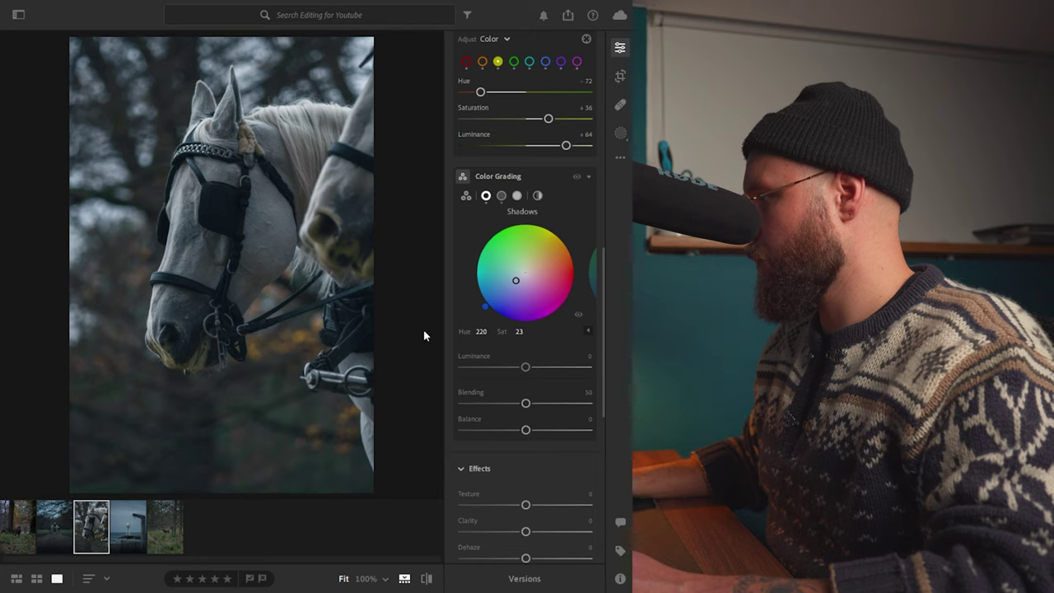
click(577, 177)
click(576, 178)
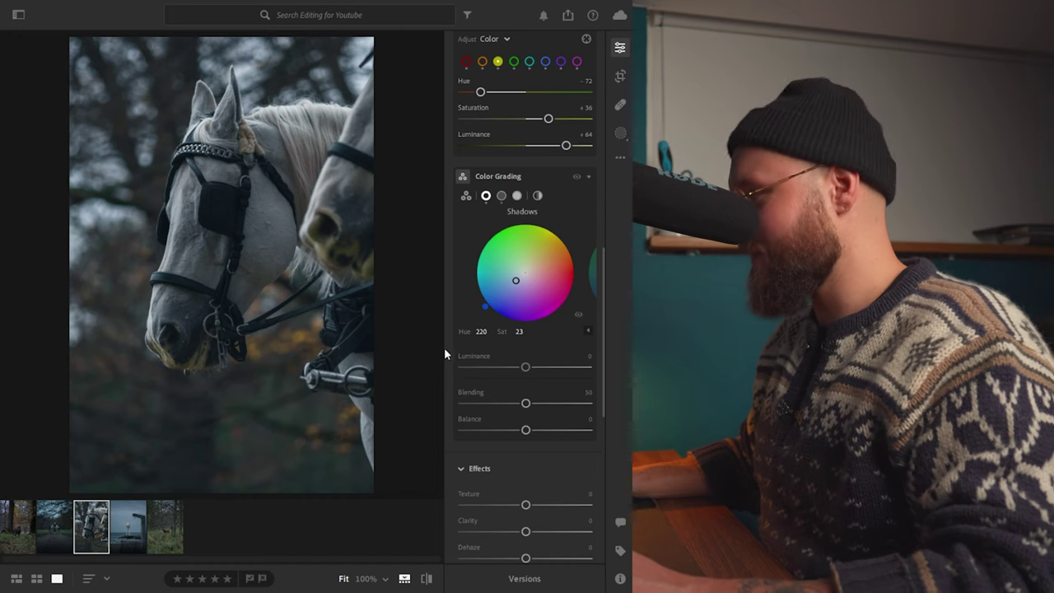
scroll(507, 360, up, 5)
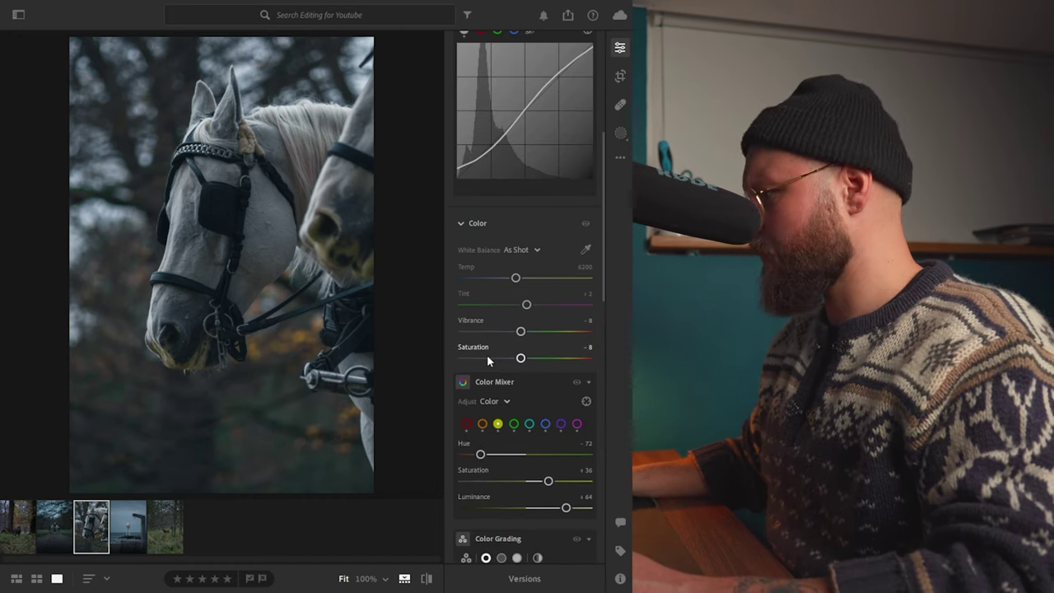
scroll(487, 354, up, 3)
scroll(487, 354, up, 1)
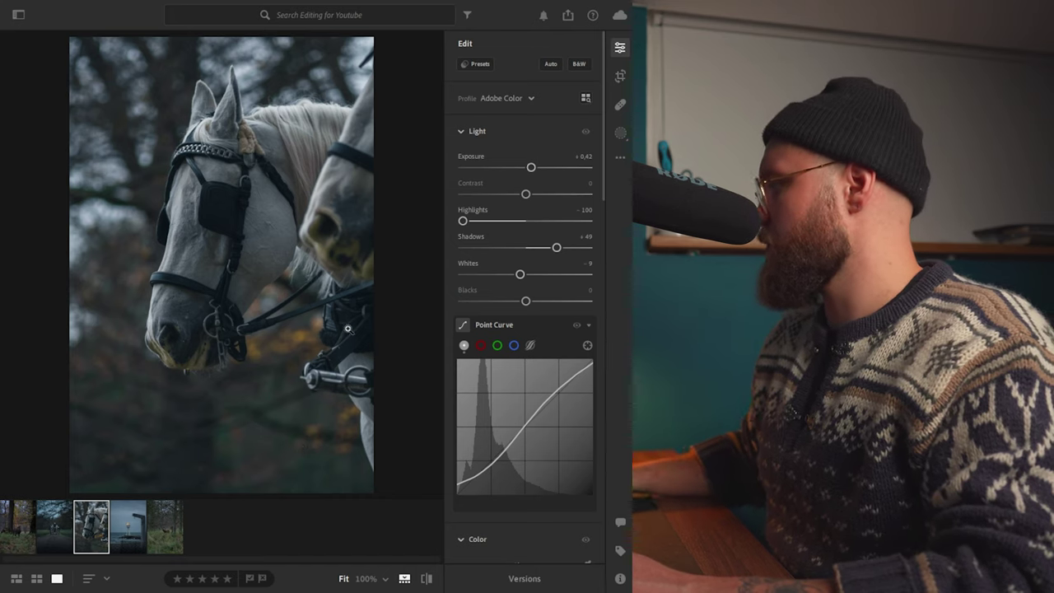
- Add an inverted, feathered radial gradient mask shaped as an oval over the horses' heads
click(620, 134)
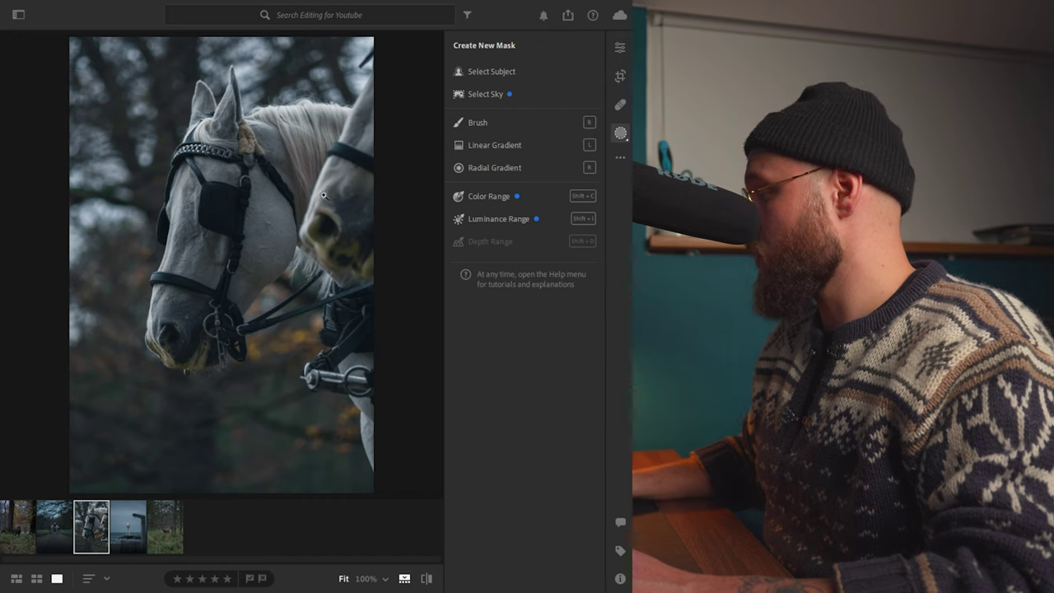
click(491, 166)
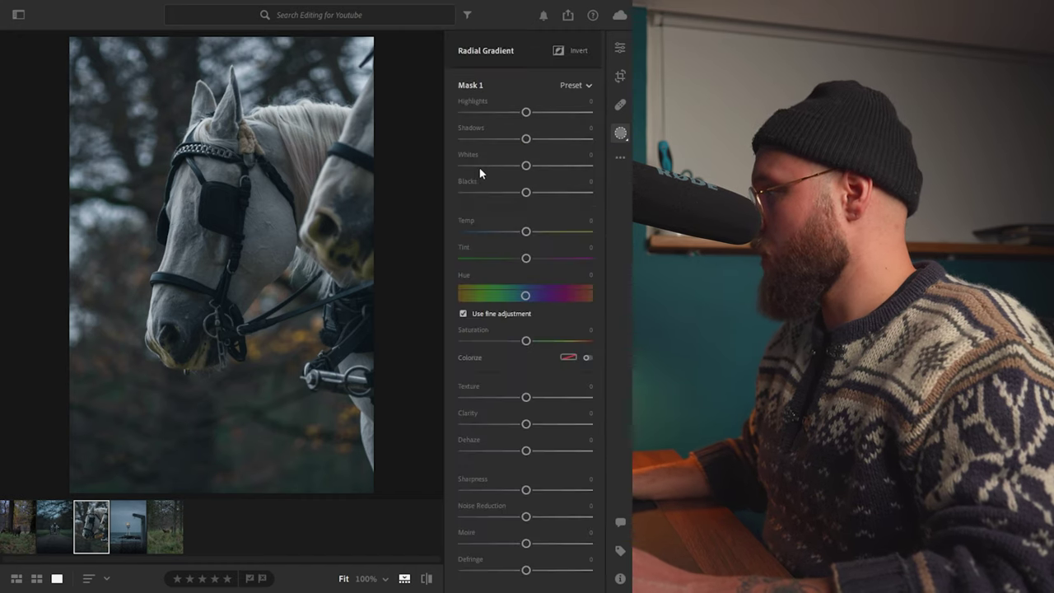
drag(156, 149, 424, 492)
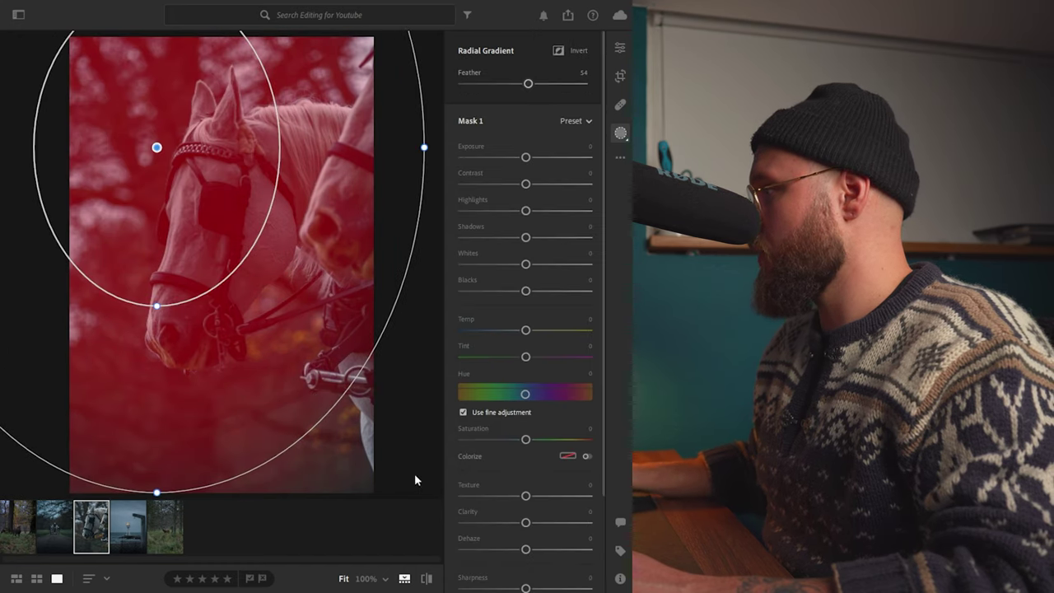
drag(157, 149, 229, 189)
drag(103, 188, 61, 184)
drag(266, 206, 269, 230)
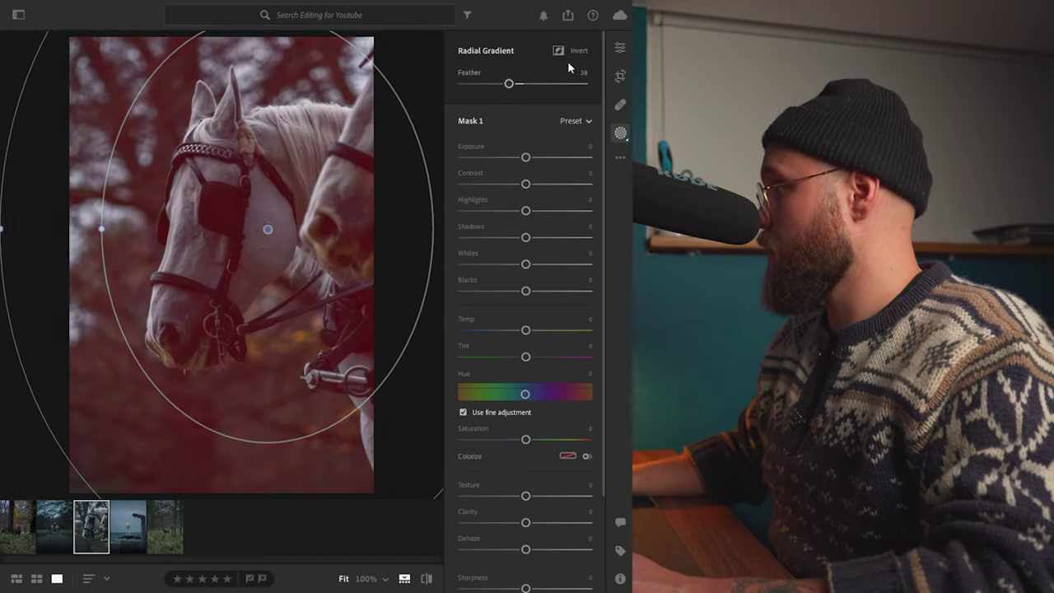
click(559, 52)
drag(269, 229, 275, 238)
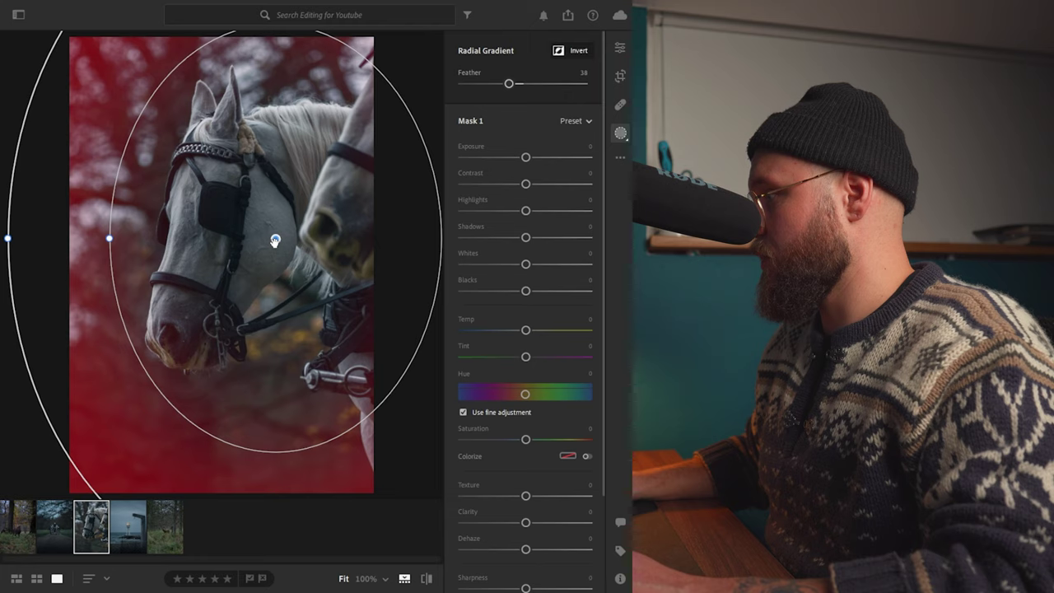
- Set the mask to exposure -1.72, blacks -38, highlights -96 and whites -11
drag(525, 156, 502, 161)
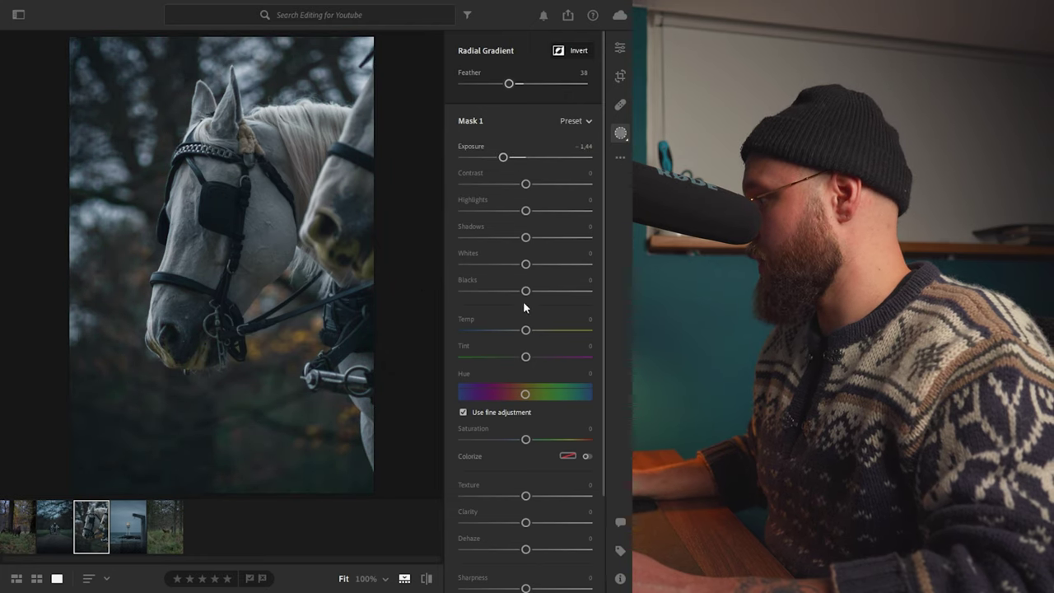
drag(522, 296, 502, 297)
drag(525, 213, 465, 214)
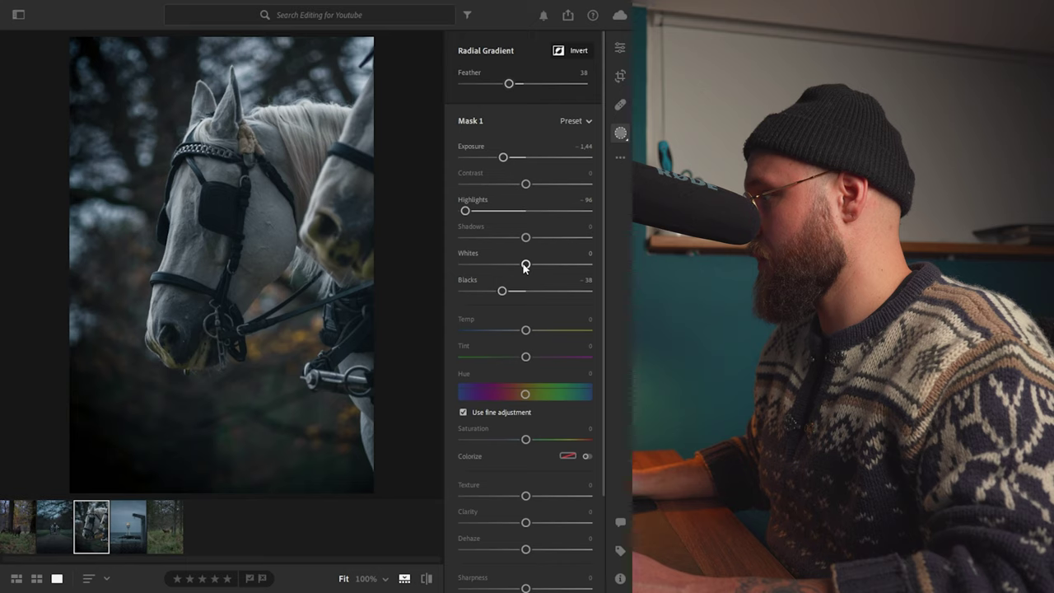
drag(521, 265, 518, 265)
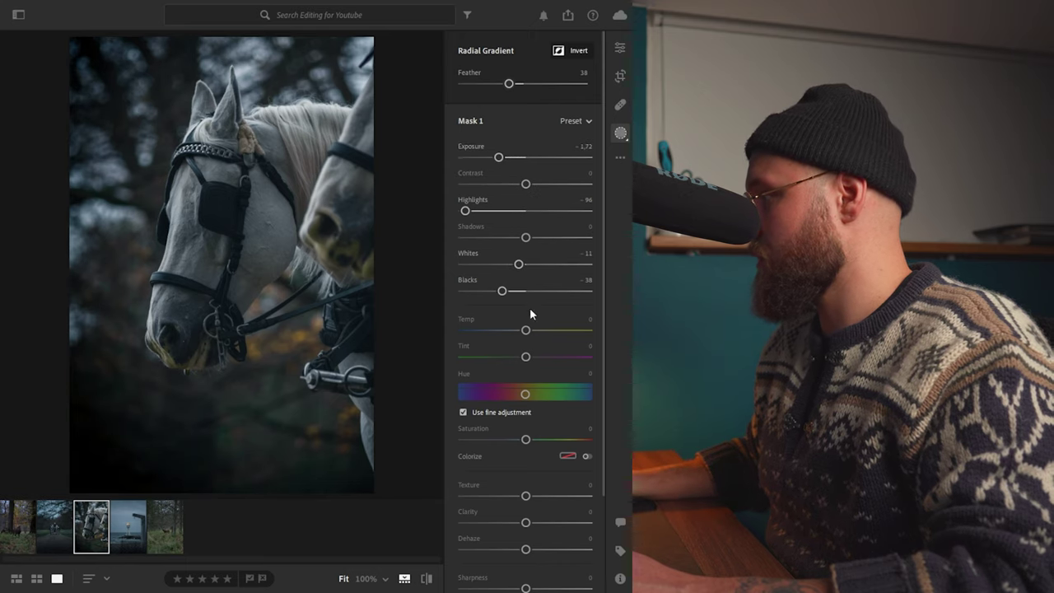
click(620, 48)
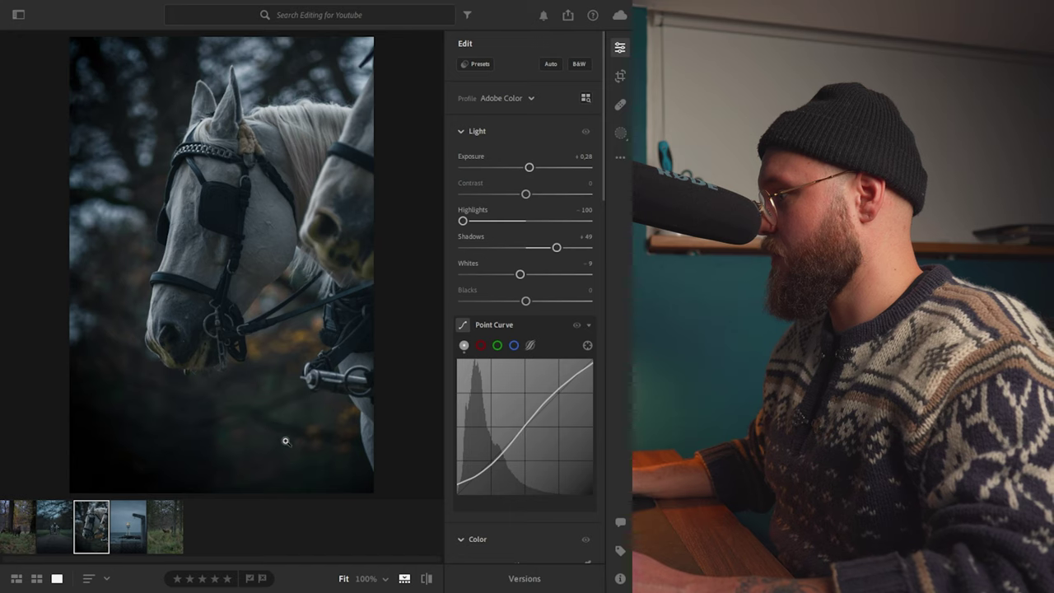
- Compare the horse edit before and after, then flick between the lighthouse, carriage and horse photos
click(427, 580)
click(427, 580)
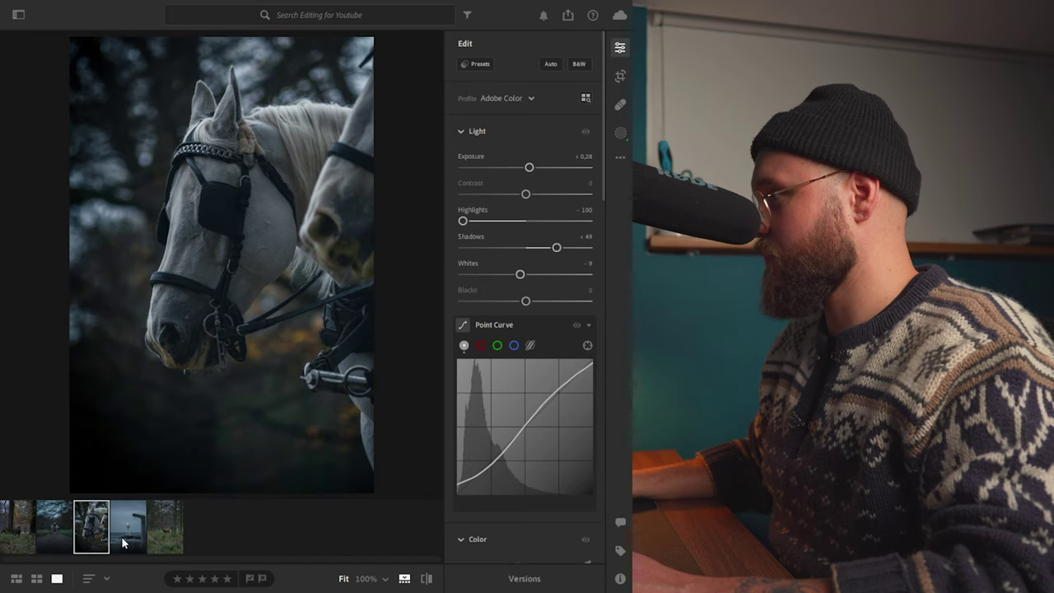
click(123, 543)
click(94, 532)
click(56, 529)
click(92, 532)
- Compare the carriage and lighthouse edits again, then settle on the stag forest photo
click(129, 534)
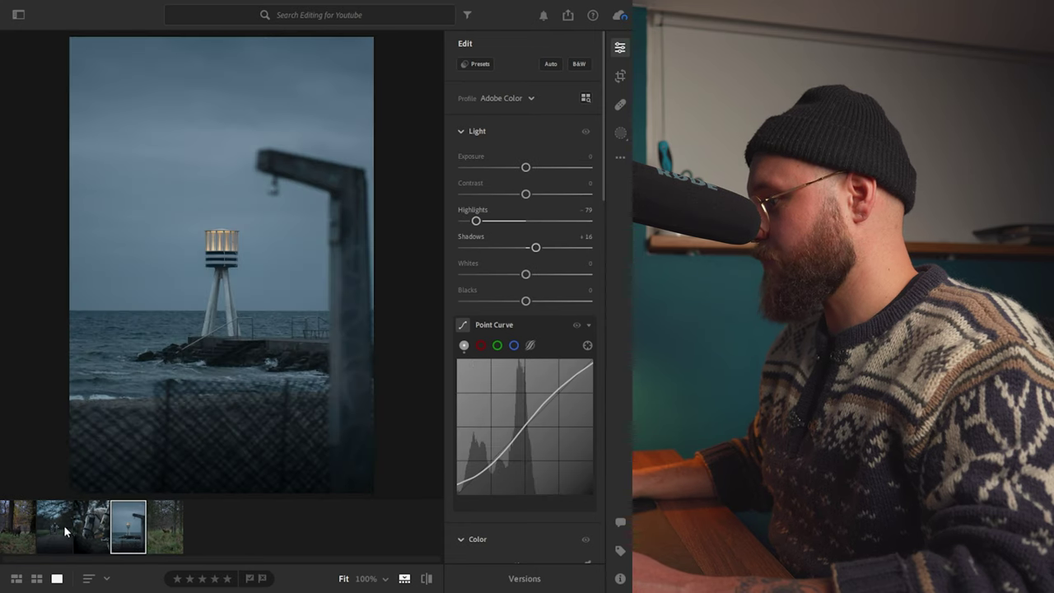
click(64, 524)
click(142, 534)
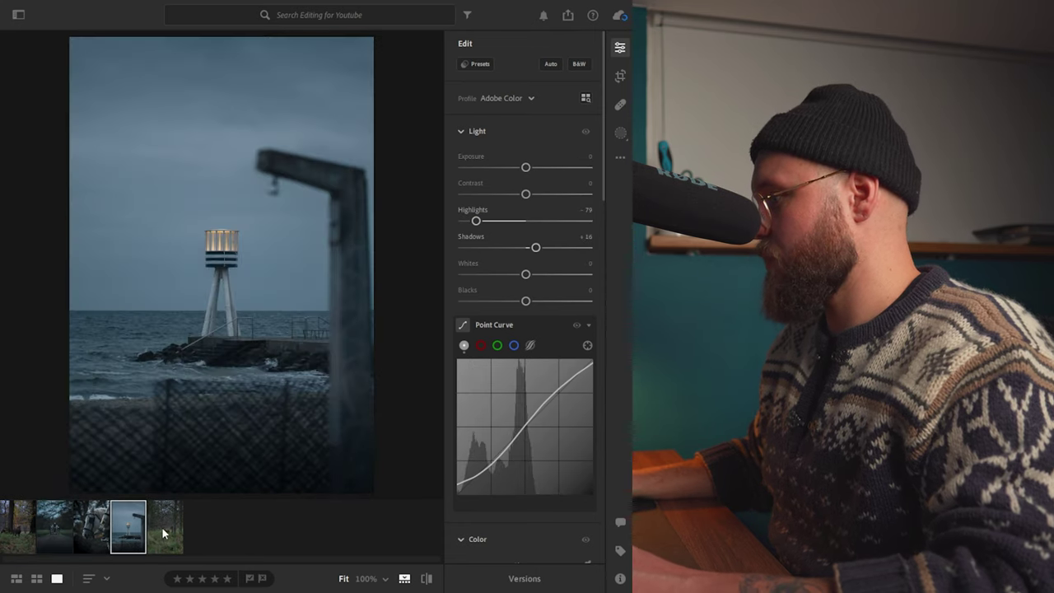
click(166, 529)
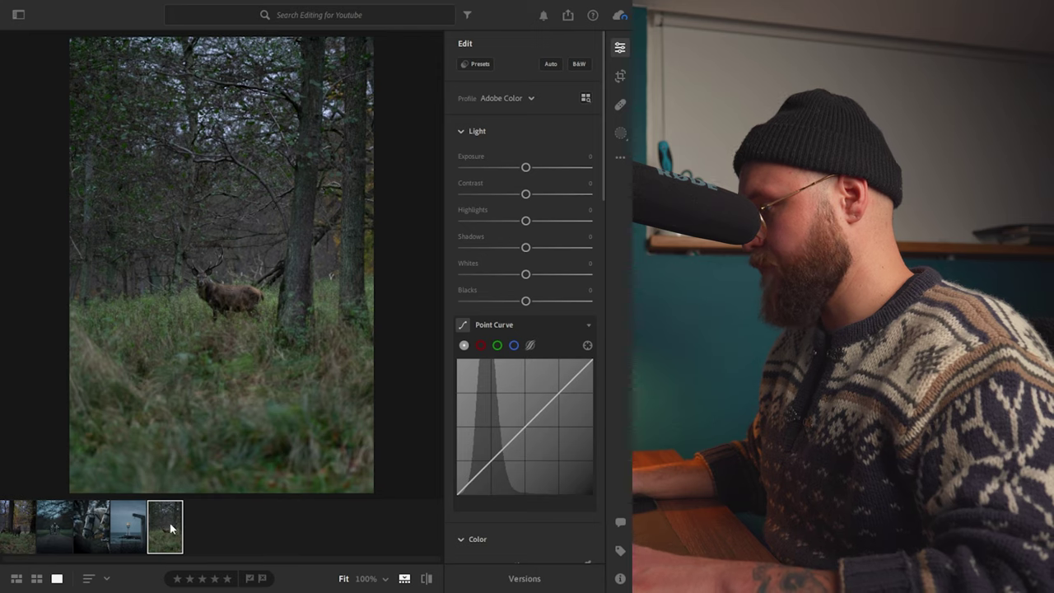
click(69, 534)
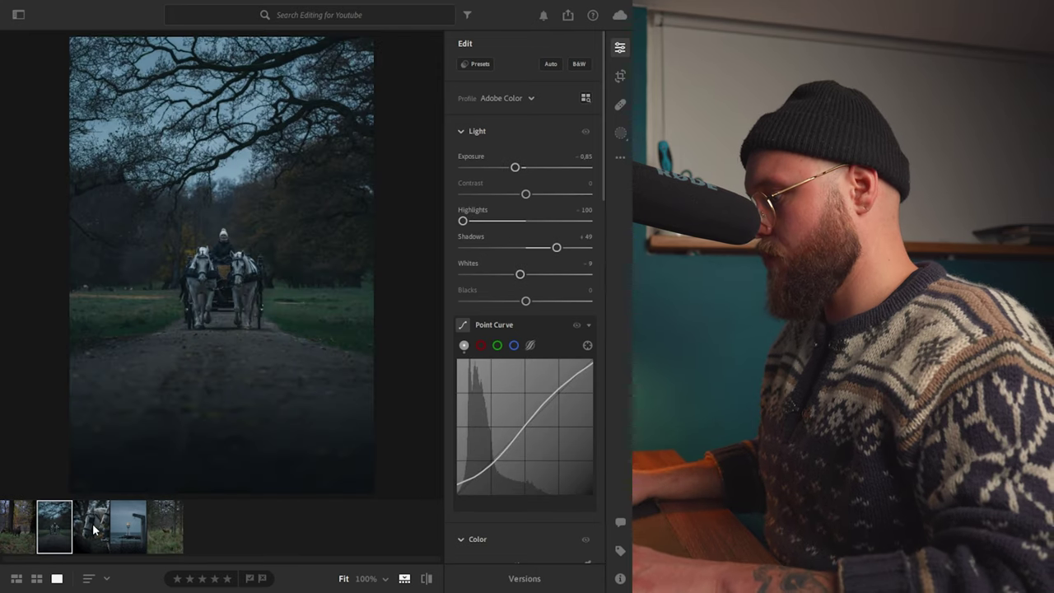
click(93, 535)
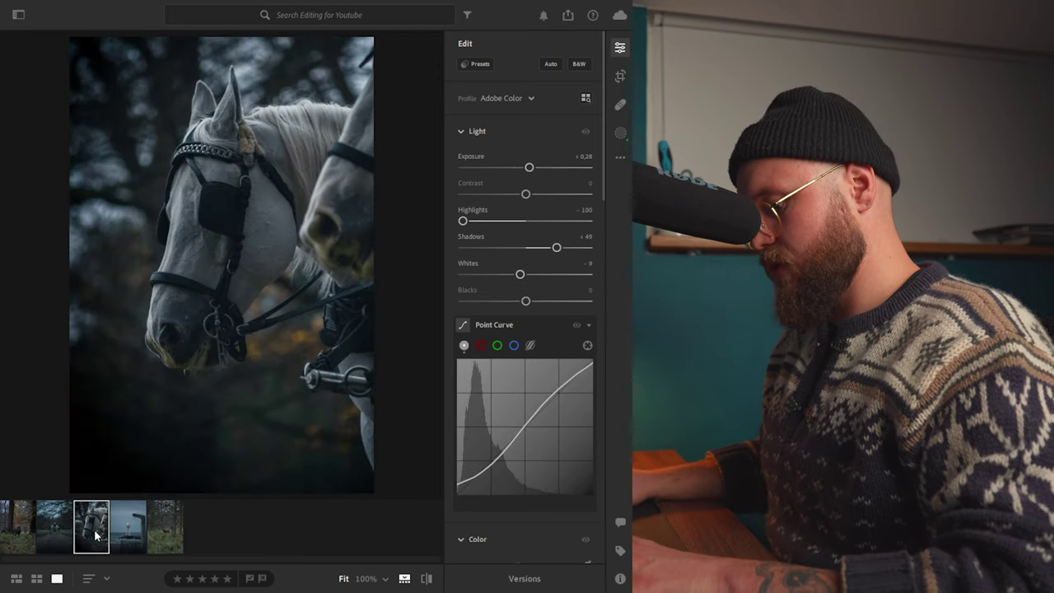
click(171, 530)
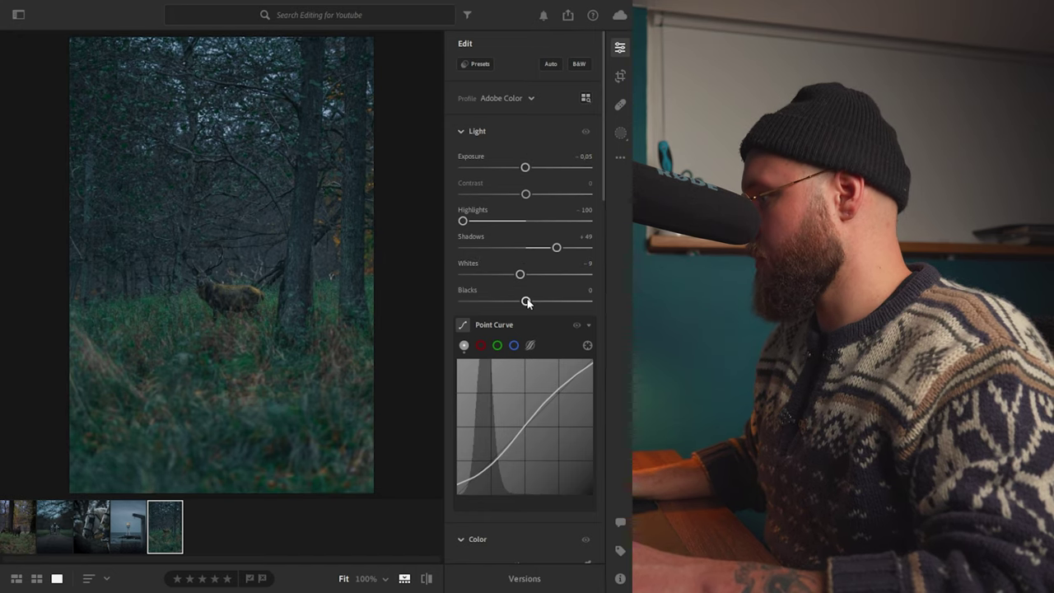
- Lower the stag photo's blacks to -7 and drop the tone curve's black point slightly
drag(526, 304, 518, 303)
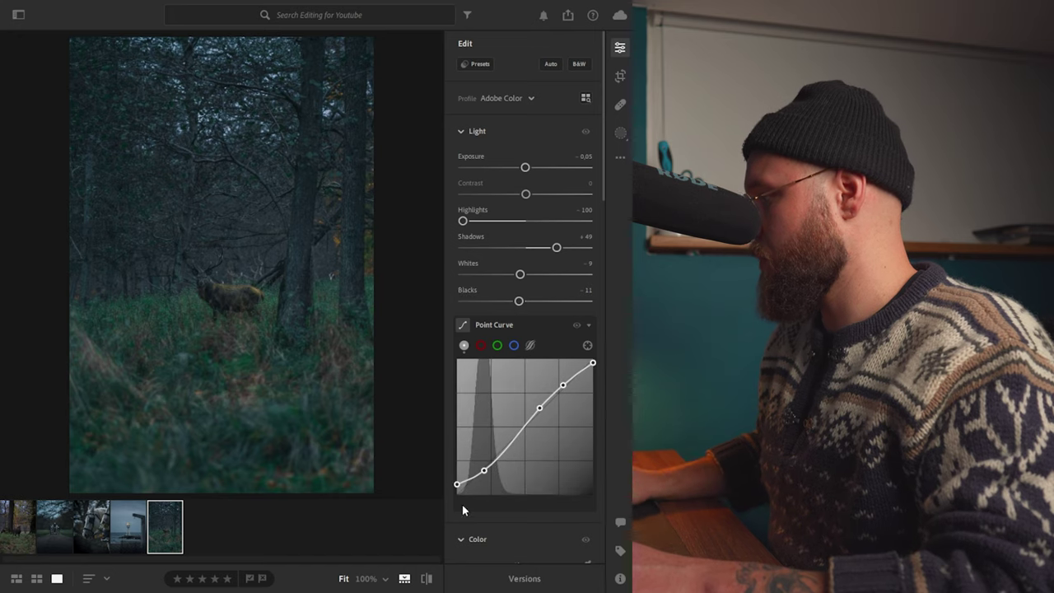
drag(458, 486, 458, 492)
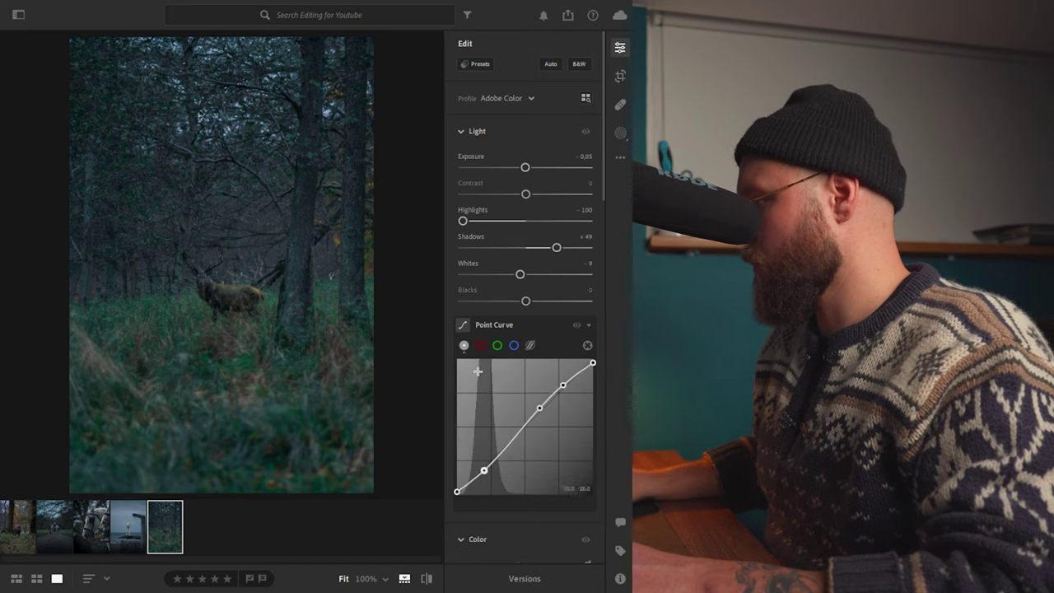
mouse_move(520, 303)
mouse_down()
mouse_move(529, 308)
mouse_move(520, 302)
mouse_up()
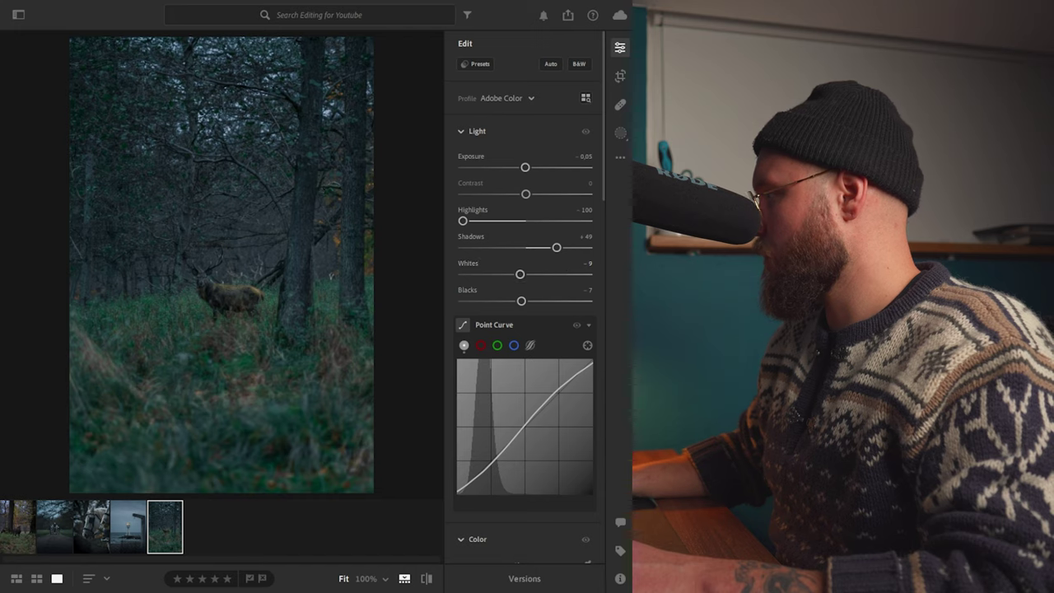
click(619, 132)
- Add a linear gradient over the foreground grass with exposure -0.80, saturation -10 and blacks -6
click(481, 145)
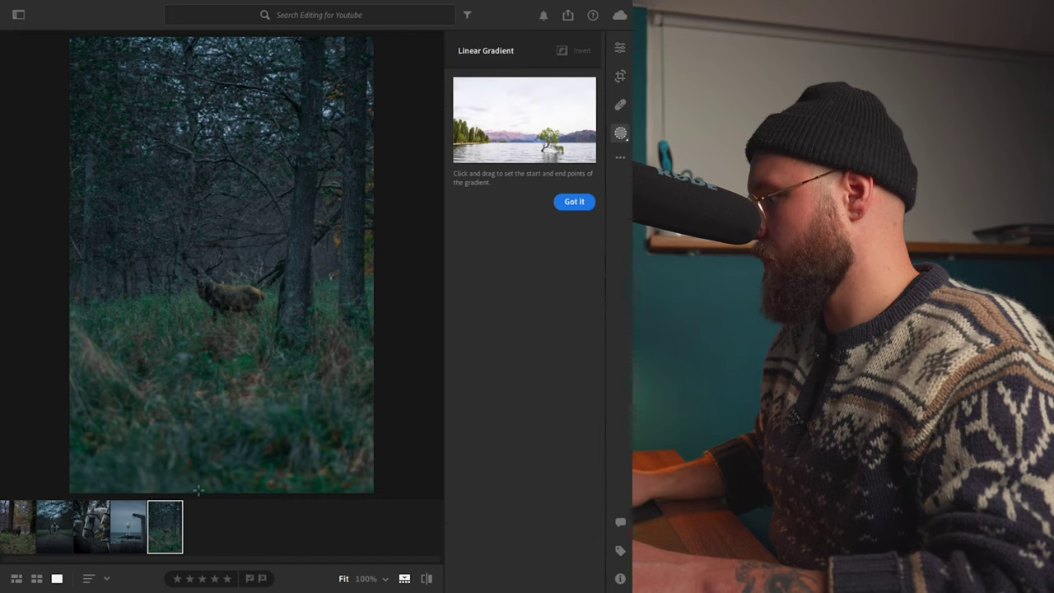
drag(203, 477, 203, 325)
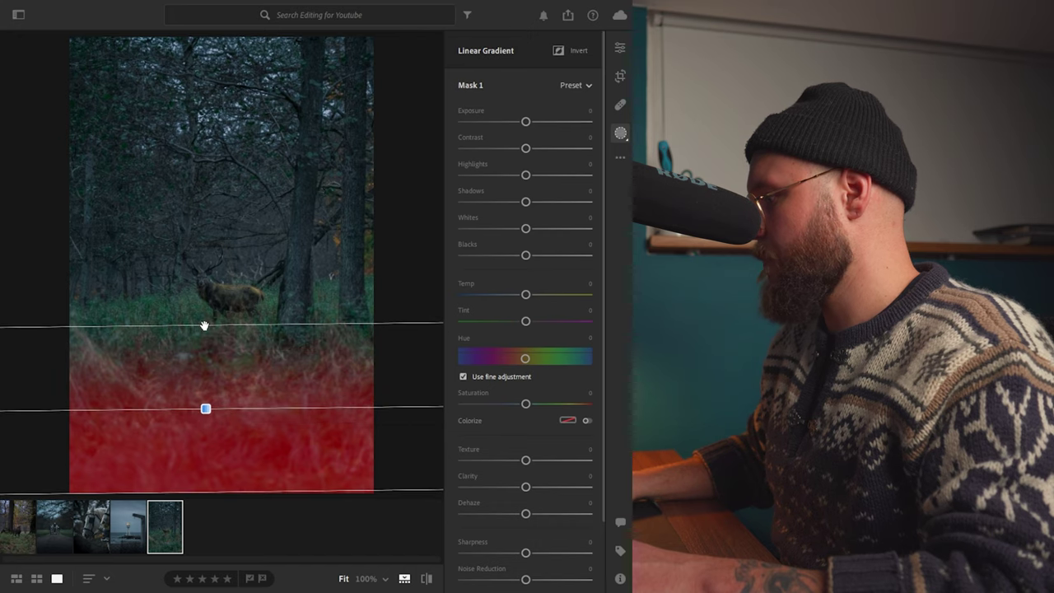
drag(525, 121, 514, 122)
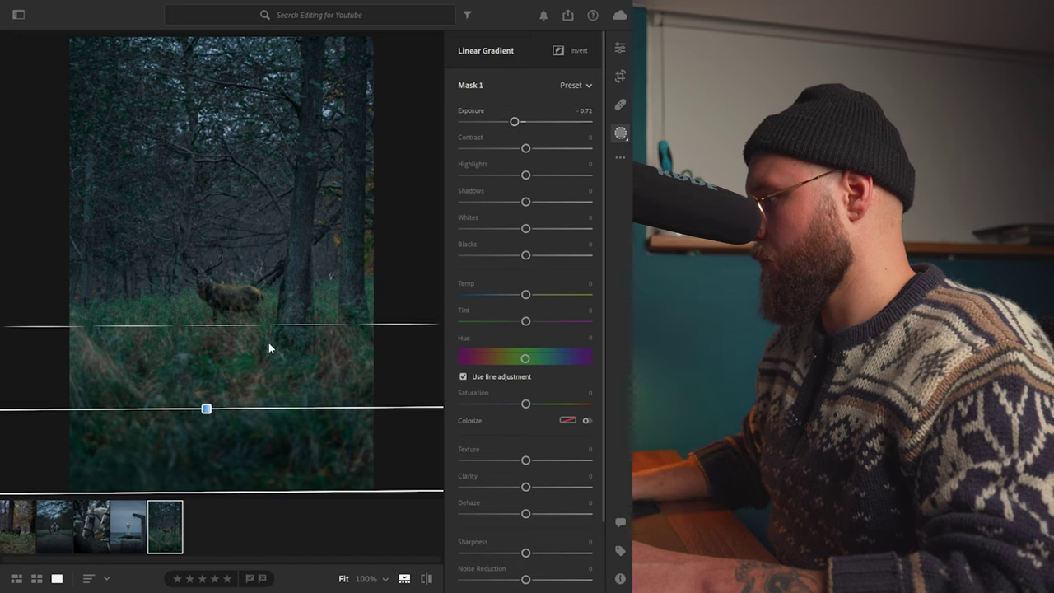
mouse_move(237, 324)
mouse_down()
mouse_move(238, 294)
mouse_move(234, 343)
mouse_up()
drag(207, 424, 205, 392)
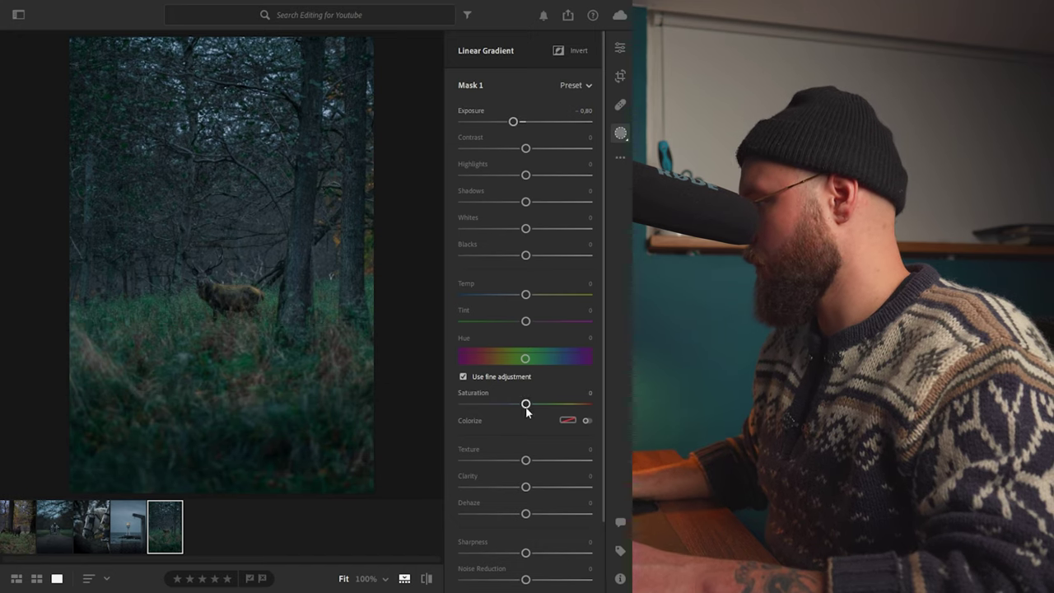
drag(527, 409, 523, 408)
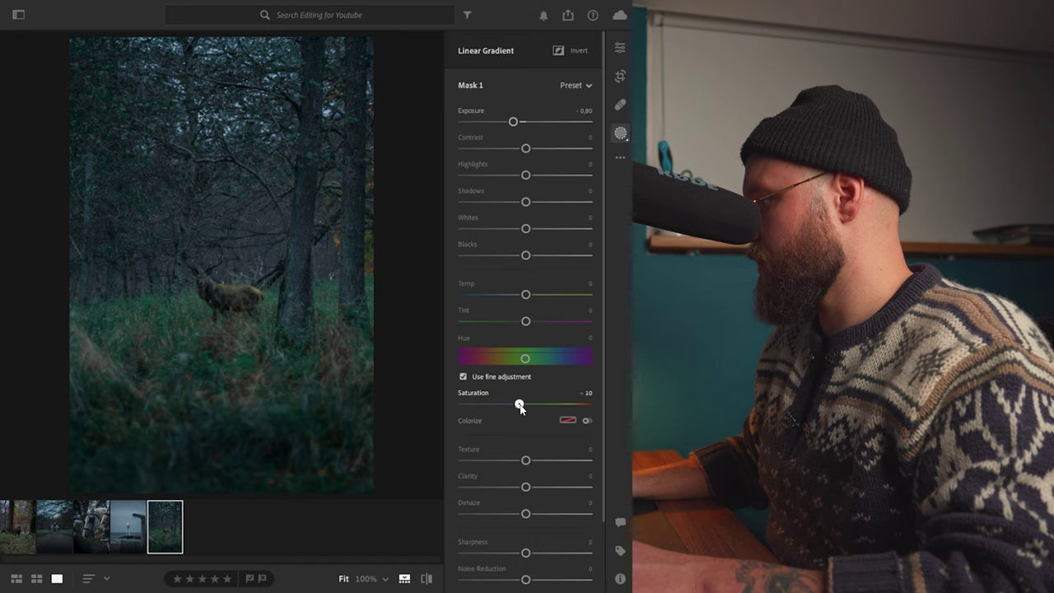
drag(526, 257, 520, 259)
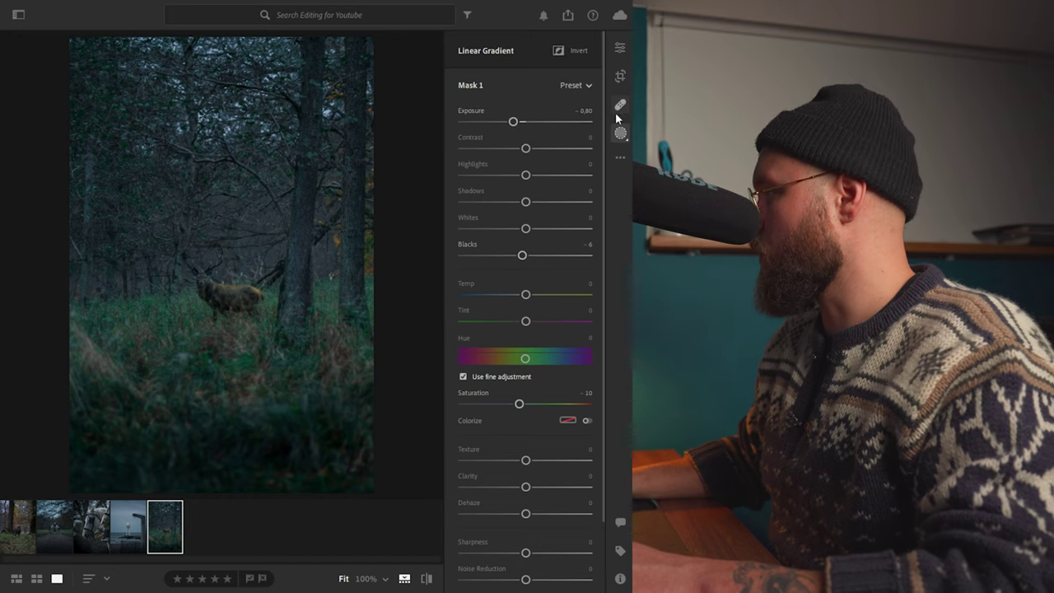
- Raise the stag photo's global contrast to about +10
click(620, 47)
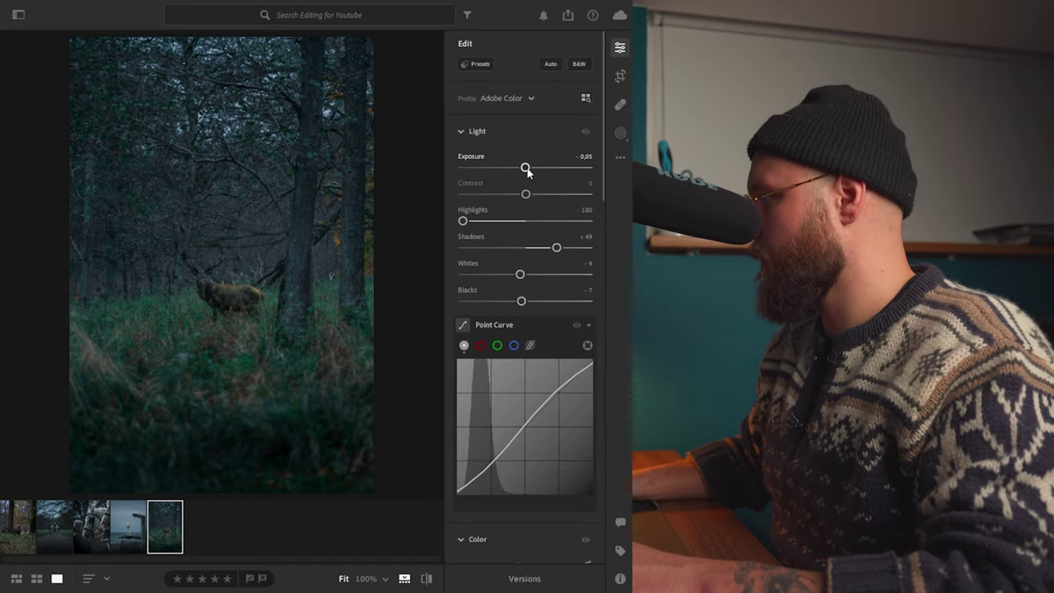
drag(525, 196, 529, 196)
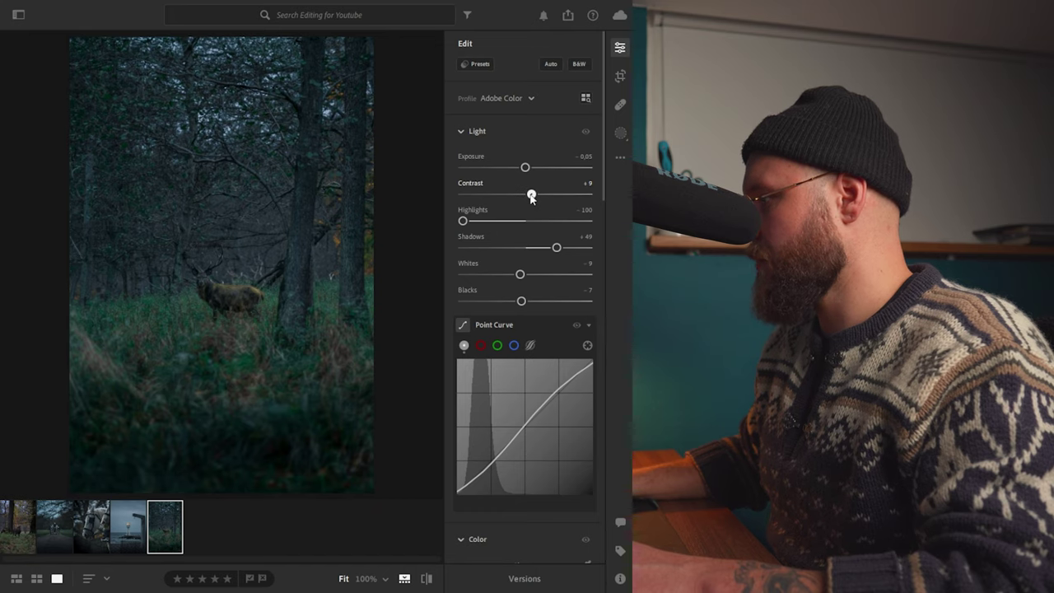
drag(531, 196, 532, 196)
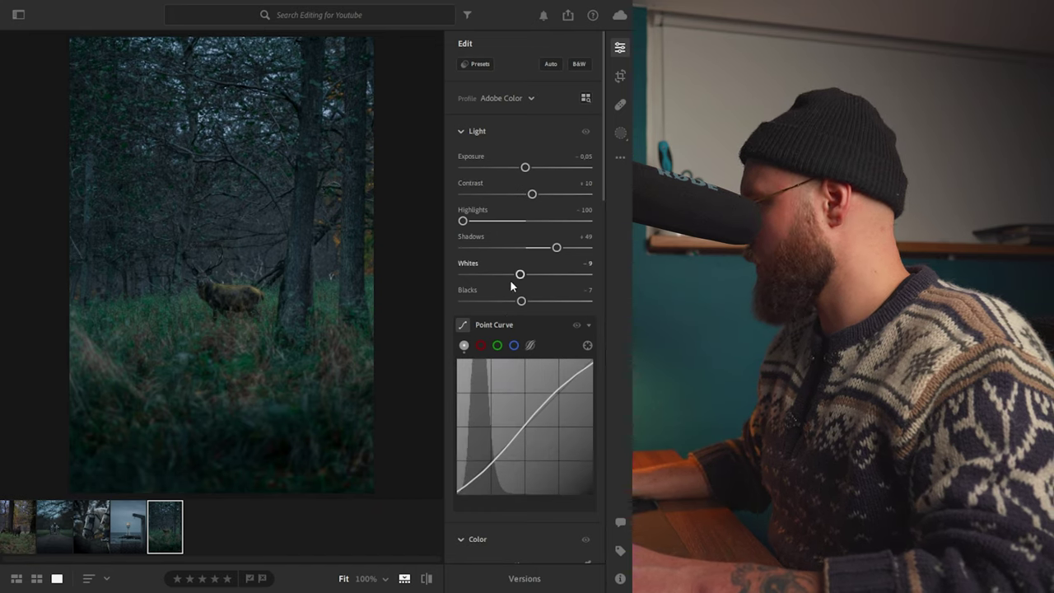
- Set the greens to hue +52, saturation -66 and luminance -60 in the Color Mixer
scroll(535, 295, down, 5)
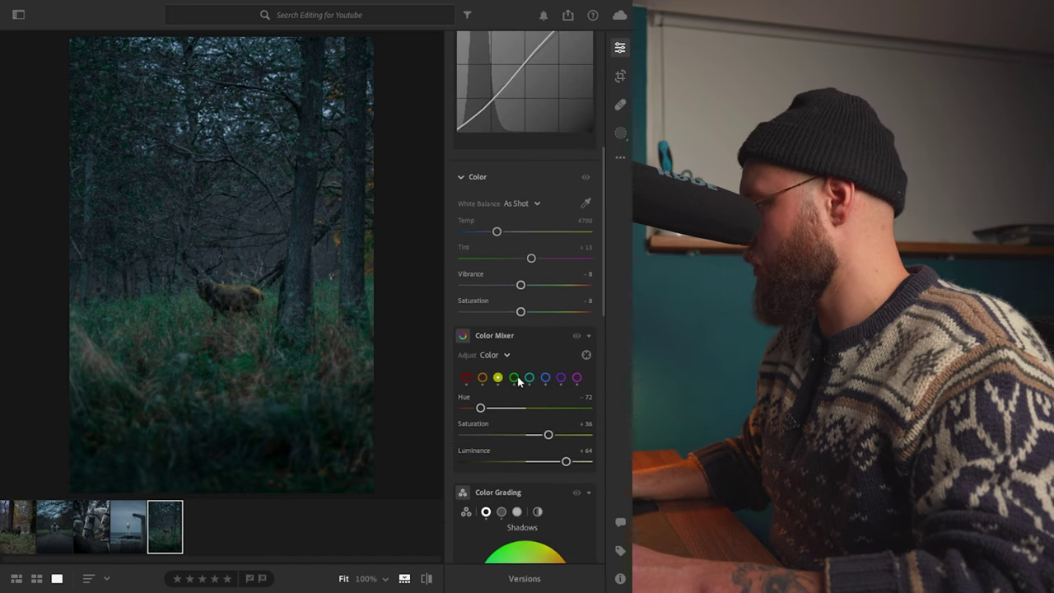
click(516, 378)
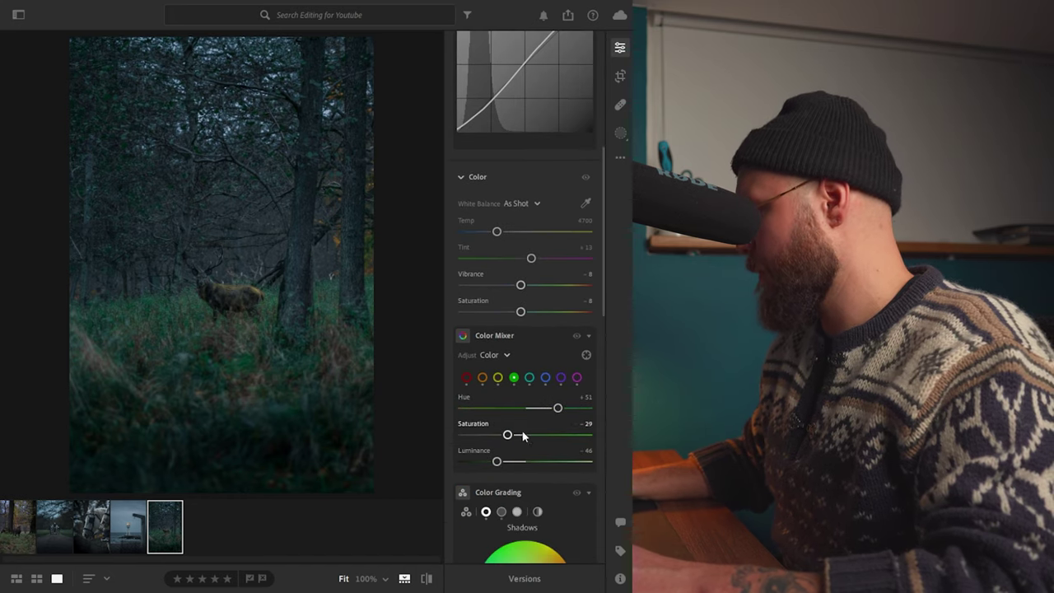
mouse_move(560, 412)
mouse_down()
mouse_move(546, 410)
mouse_move(559, 410)
mouse_up()
drag(506, 436, 485, 437)
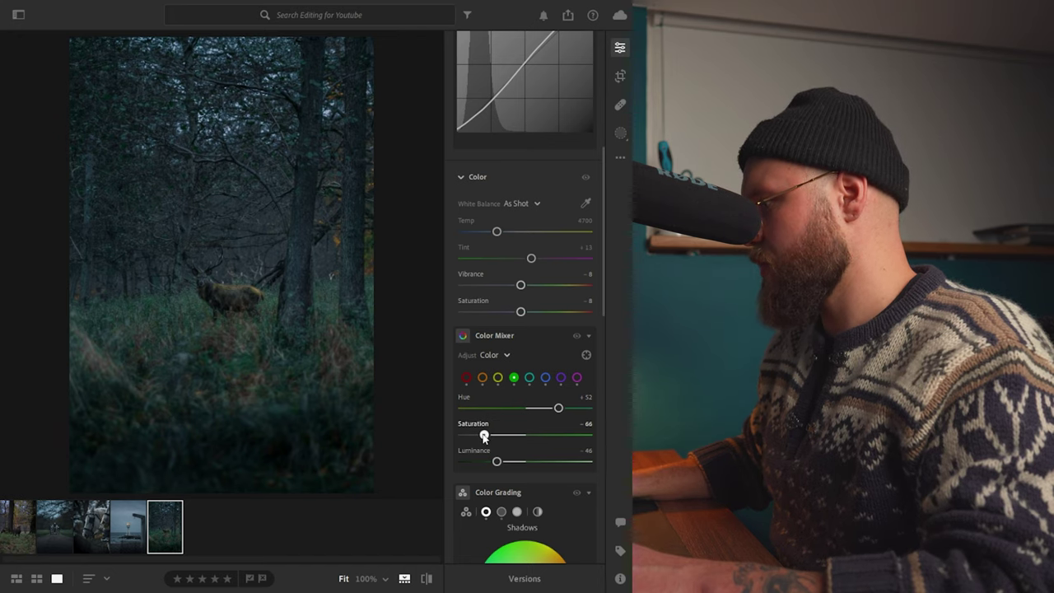
drag(497, 462, 492, 462)
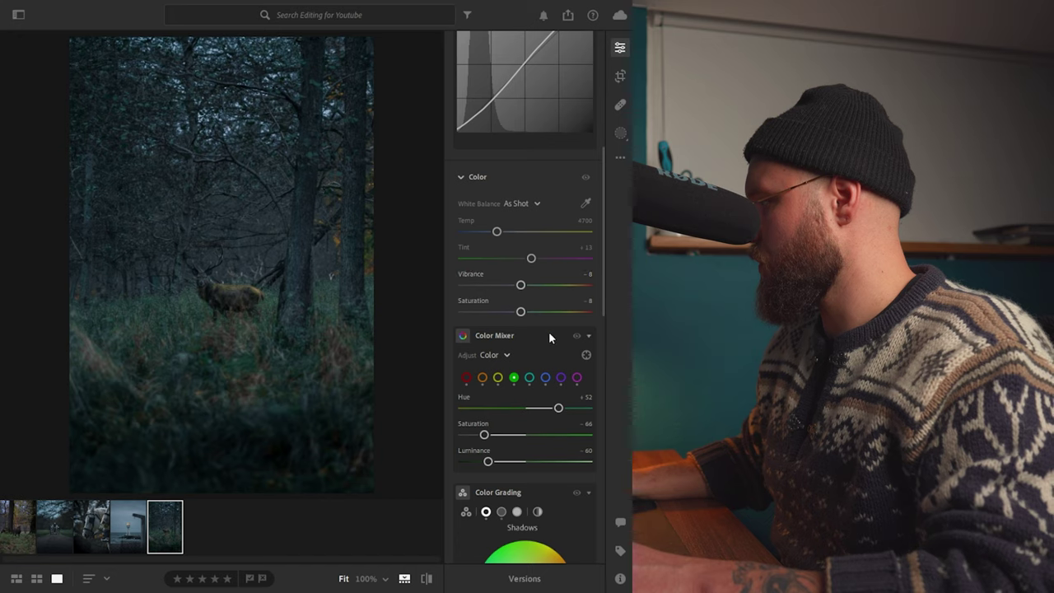
- Set aqua to saturation -40 and hue +56, and shift the red hue to +74
click(530, 378)
drag(522, 435, 495, 435)
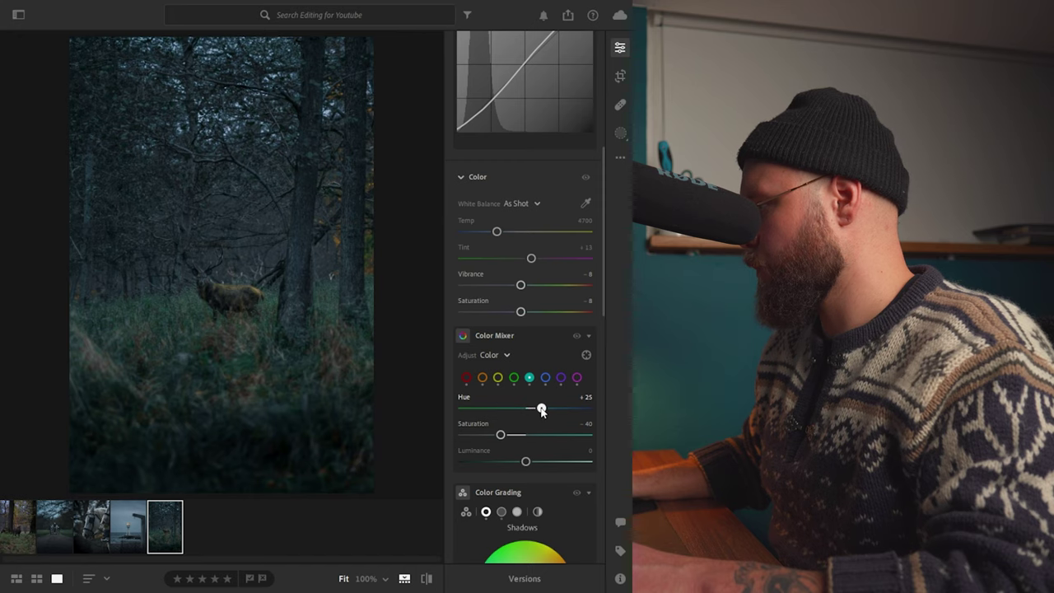
drag(541, 411, 565, 412)
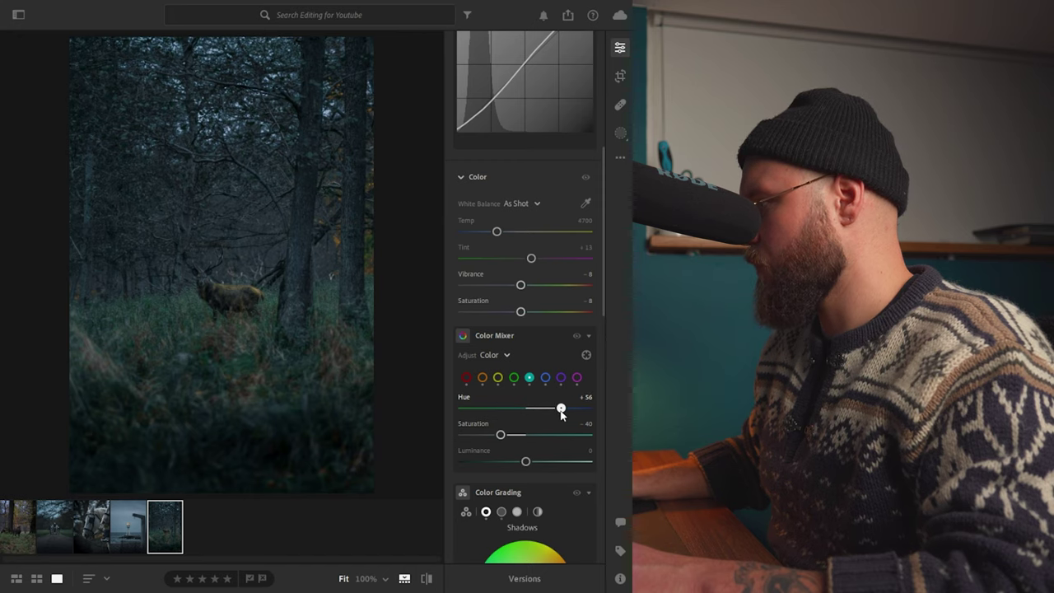
click(483, 377)
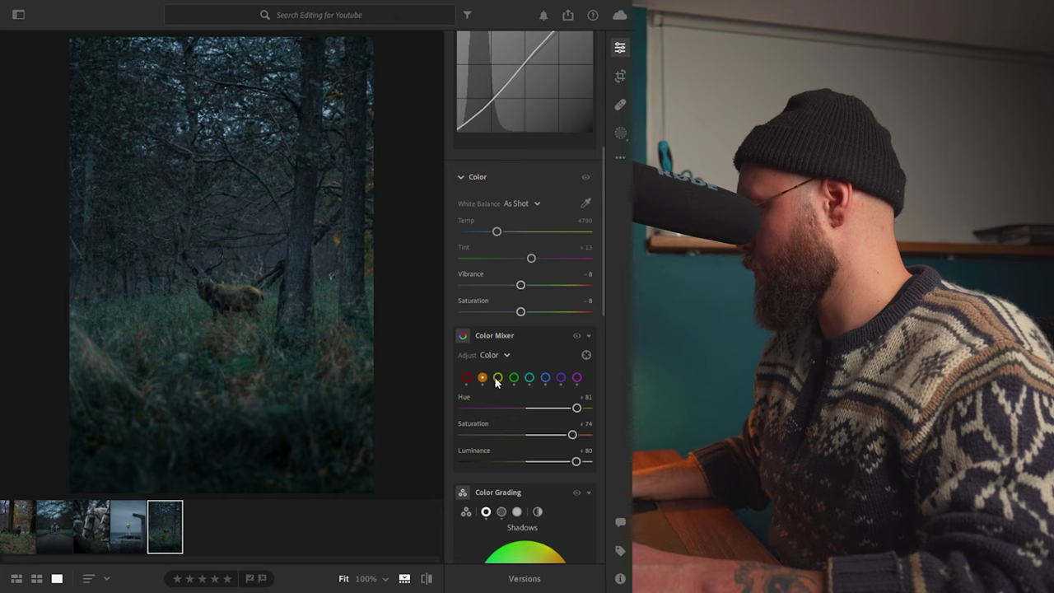
click(466, 377)
drag(518, 409, 567, 411)
click(498, 378)
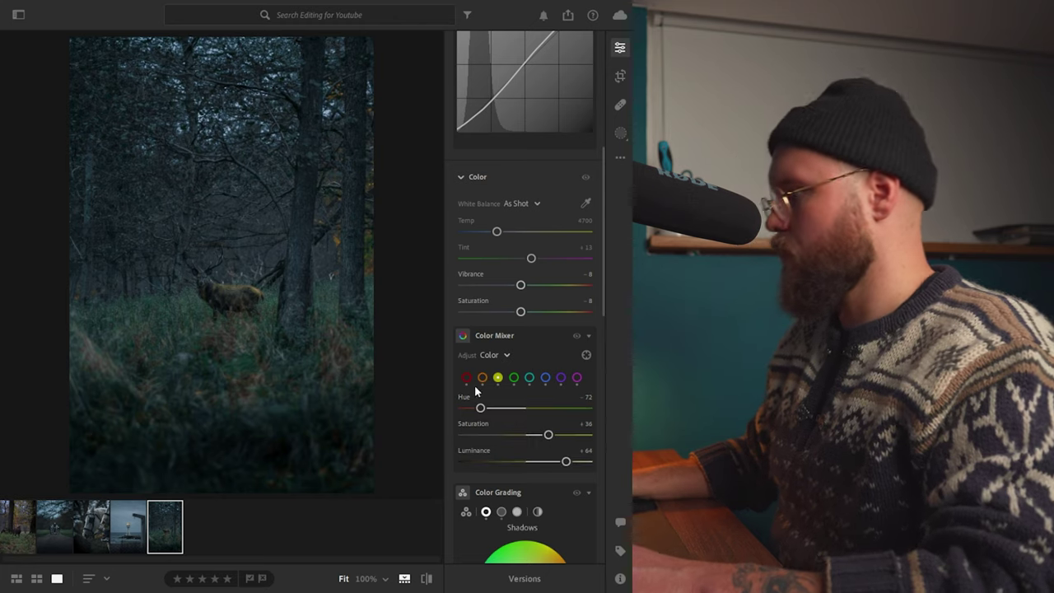
- Tighten the crop slightly from the left and right edges
click(620, 75)
drag(70, 269, 79, 269)
drag(363, 274, 365, 273)
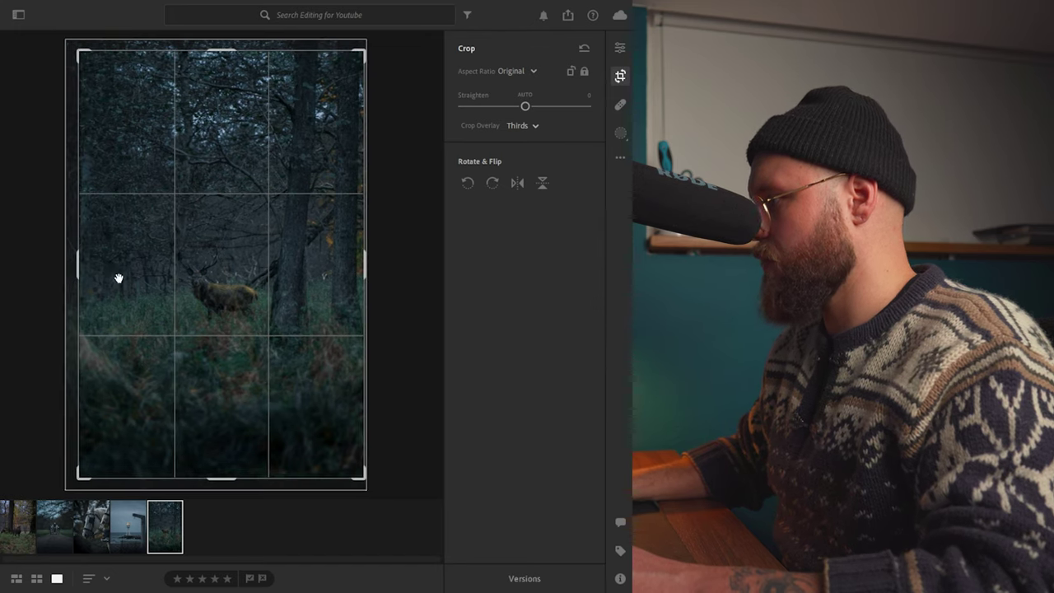
- Apply the crop and straighten the stag photo to +0.71
key(e)
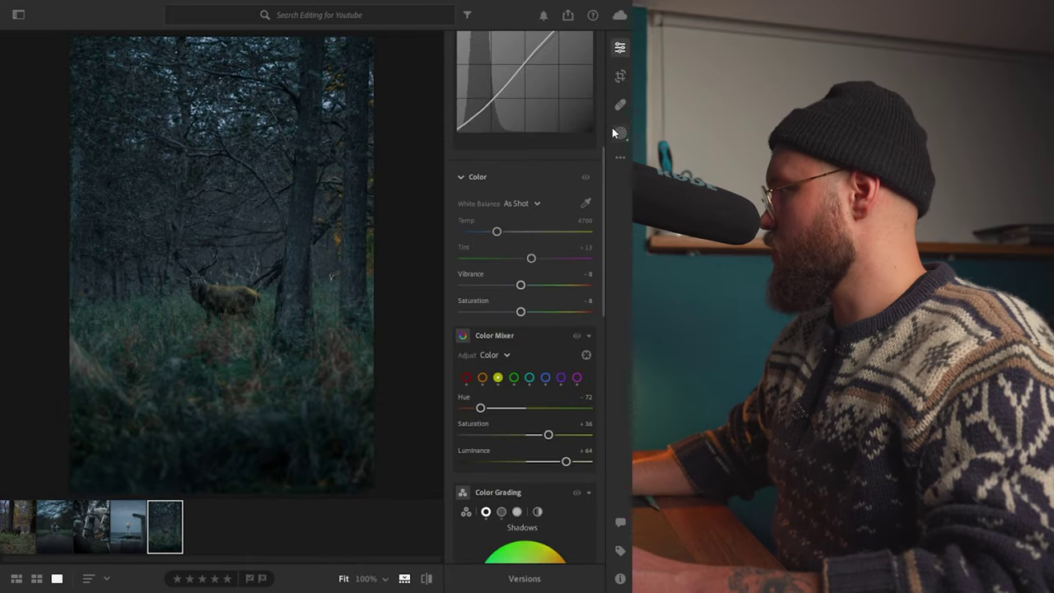
click(620, 76)
drag(395, 323, 392, 324)
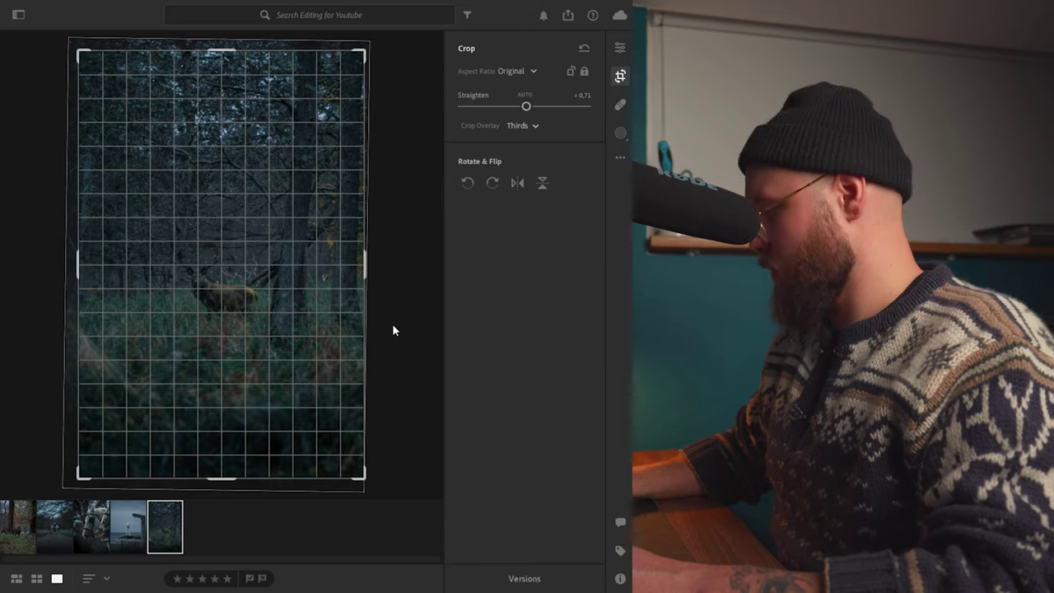
key(e)
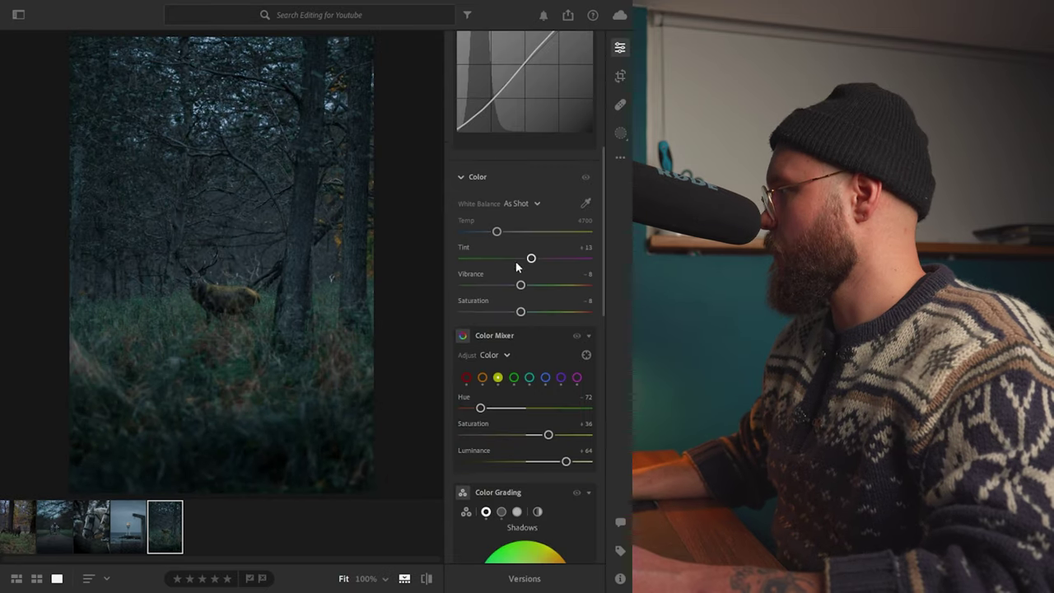
click(620, 136)
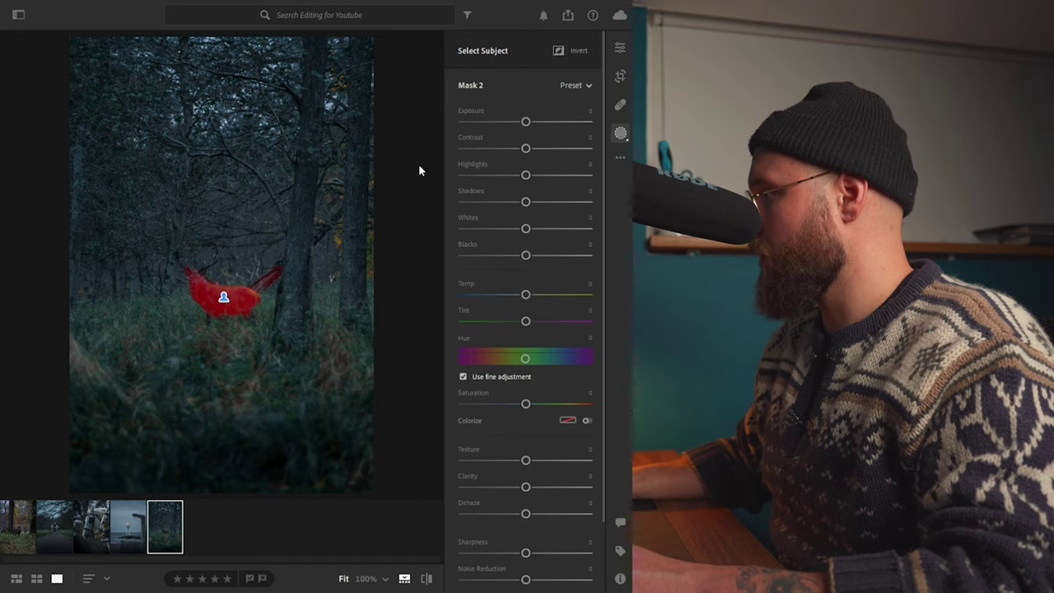
- Zoom in and paint with a size-5 mask brush over the stag's ears and both antlers
key(b)
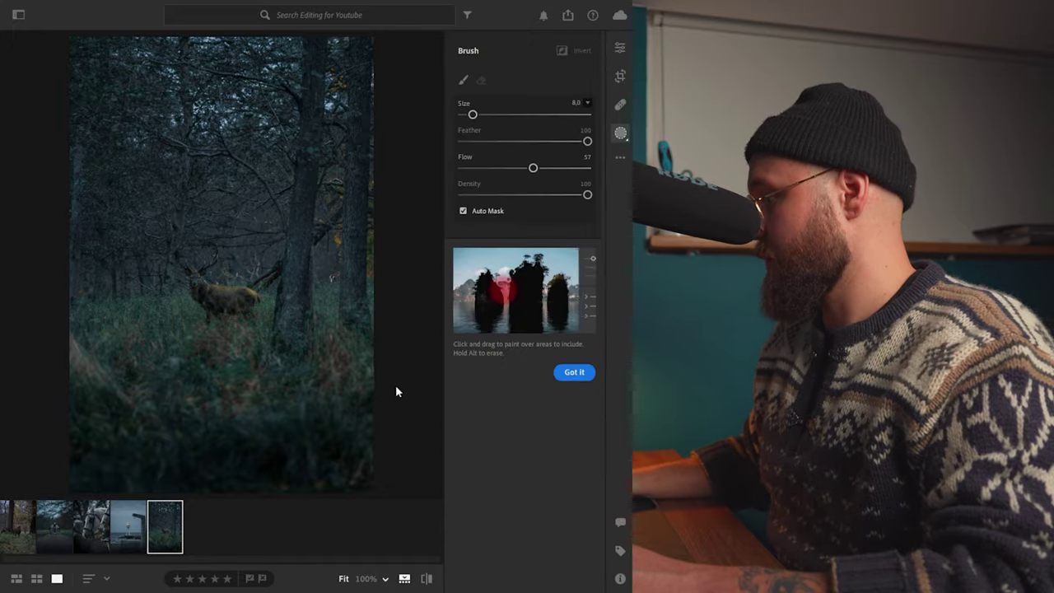
key(z)
key(bracketleft)
key(bracketleft)
key(bracketleft)
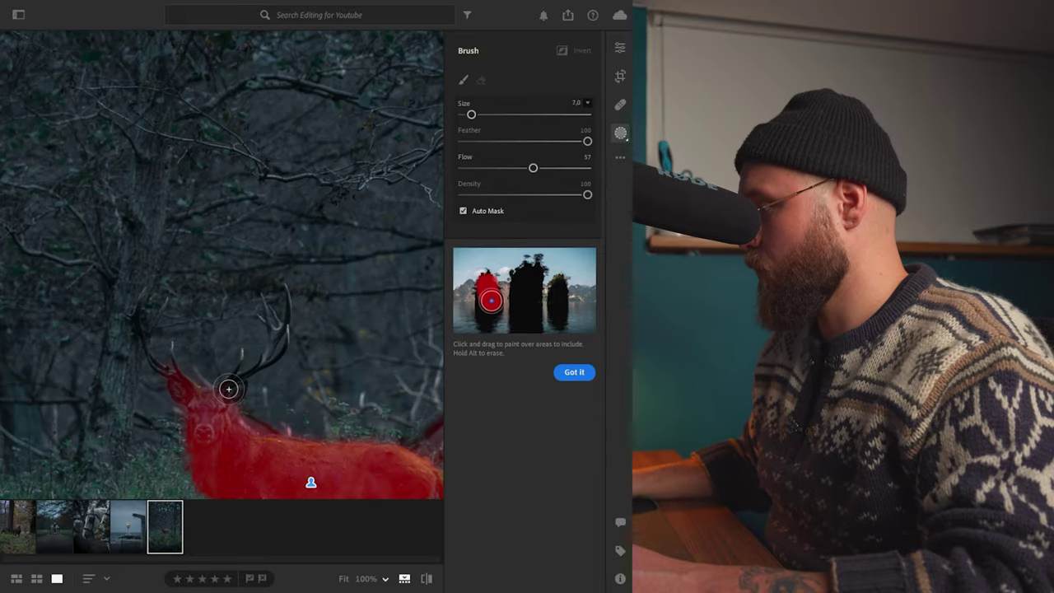
click(235, 388)
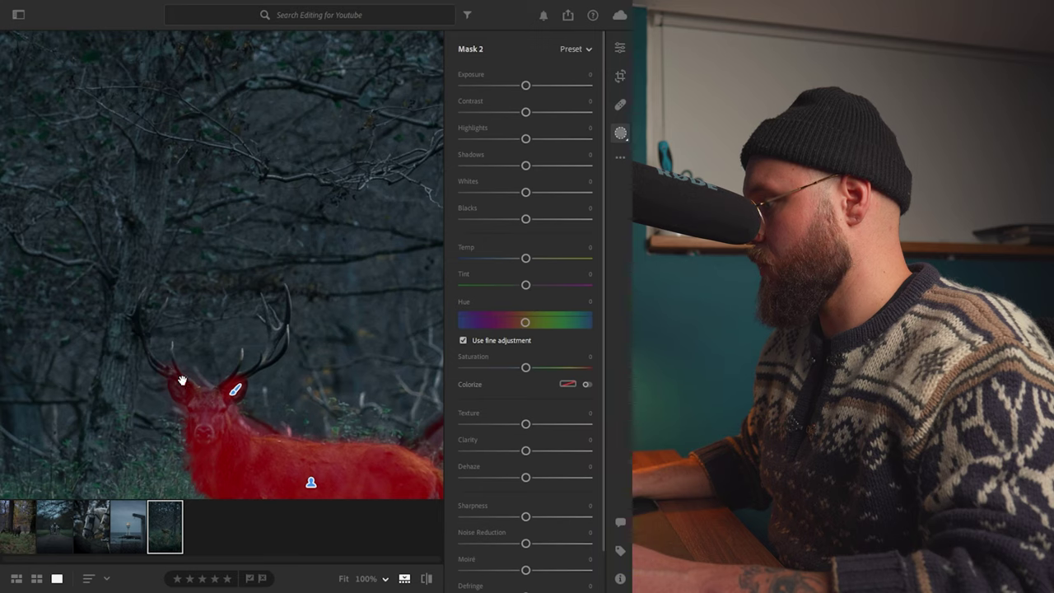
click(235, 392)
drag(156, 367, 171, 374)
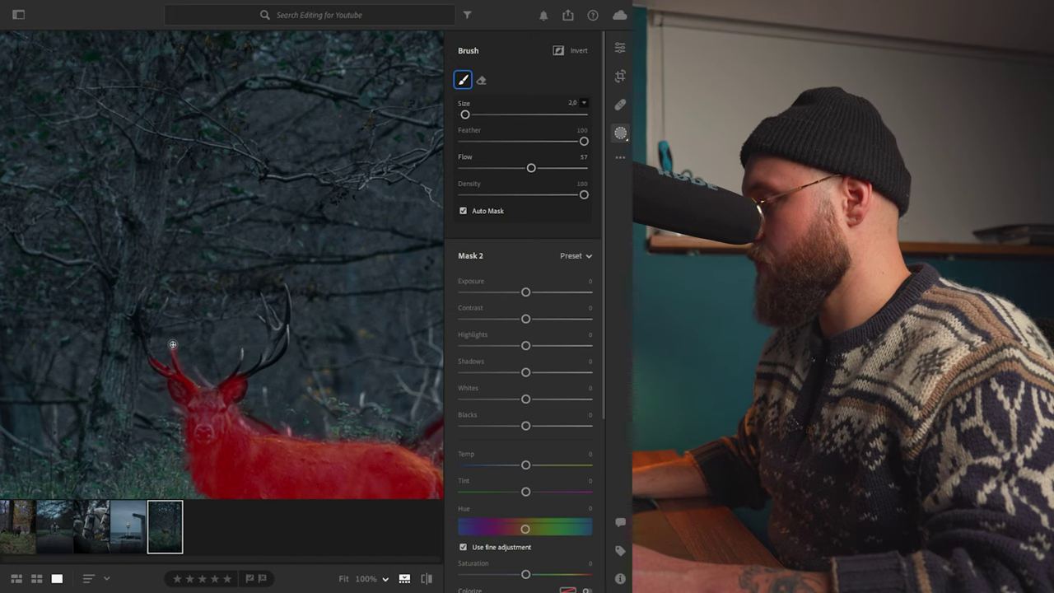
drag(173, 344, 167, 356)
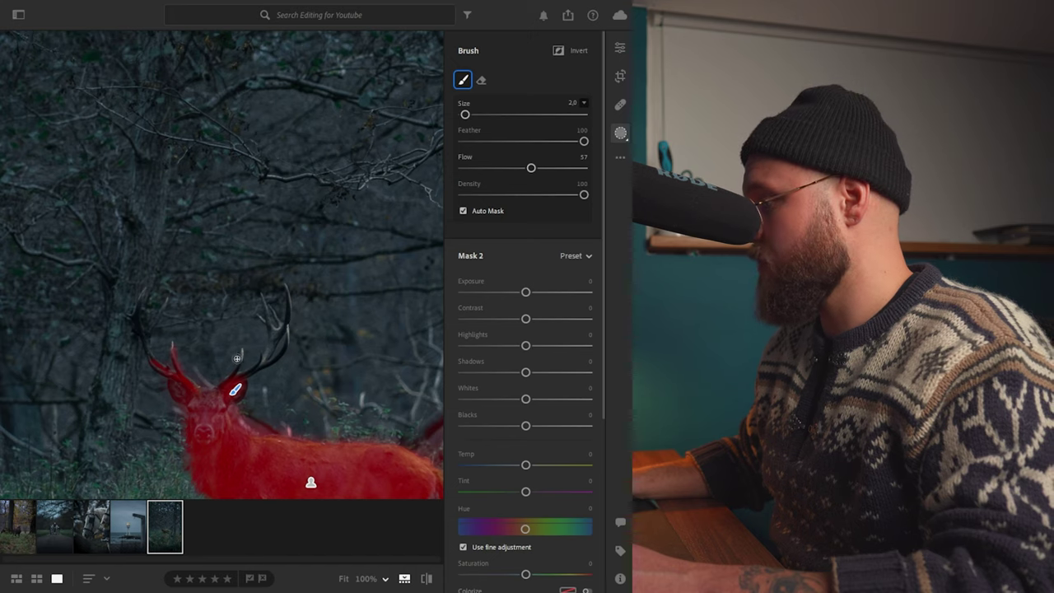
drag(243, 351, 234, 383)
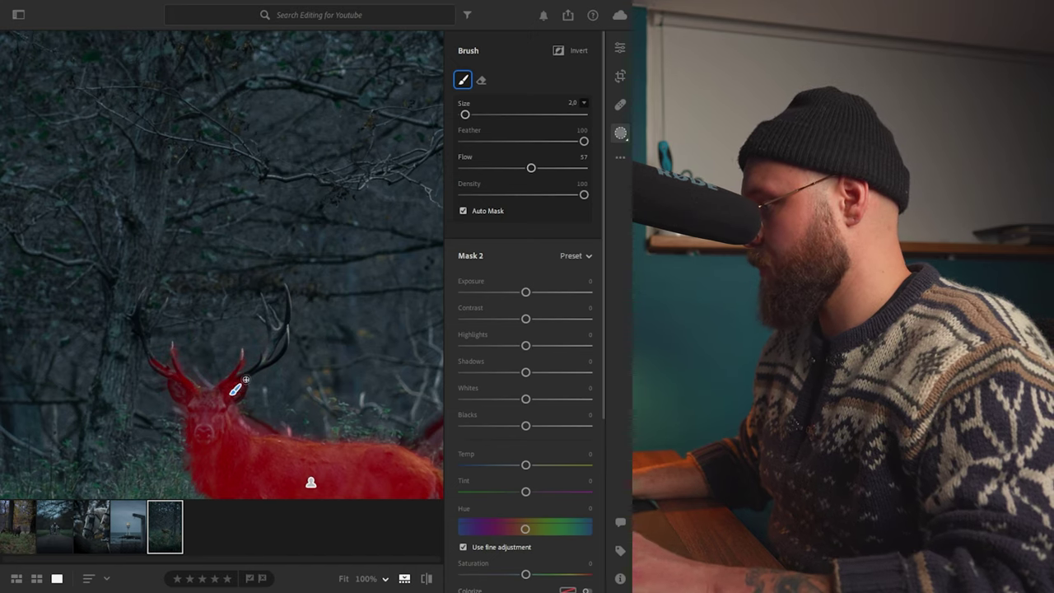
click(463, 80)
key(z)
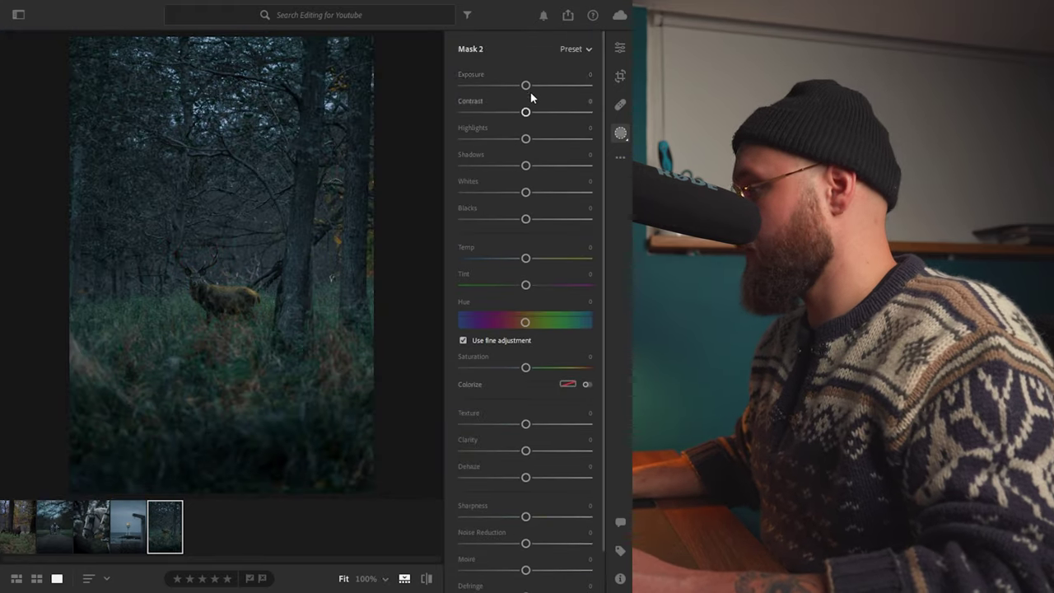
- Nudge up the stag mask's exposure, contrast, saturation and shadows
drag(526, 88, 528, 88)
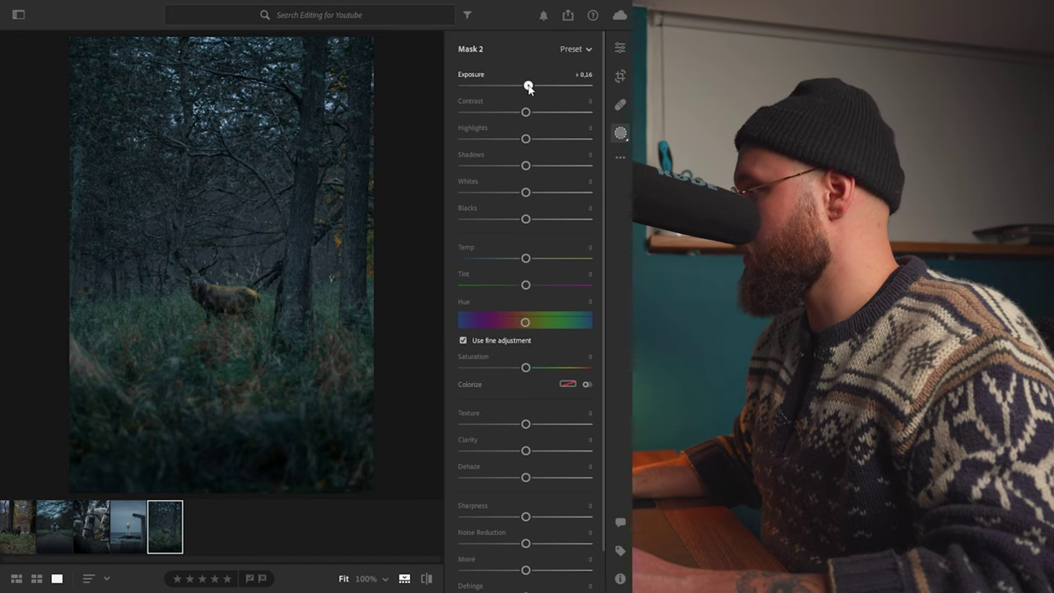
drag(526, 112, 530, 112)
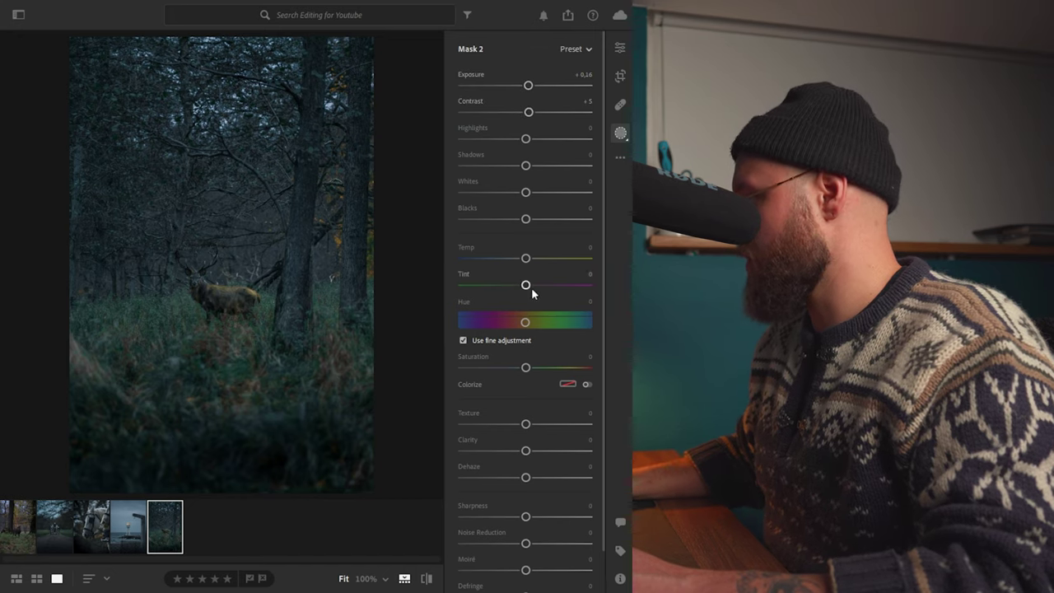
drag(526, 368, 524, 368)
drag(526, 166, 528, 167)
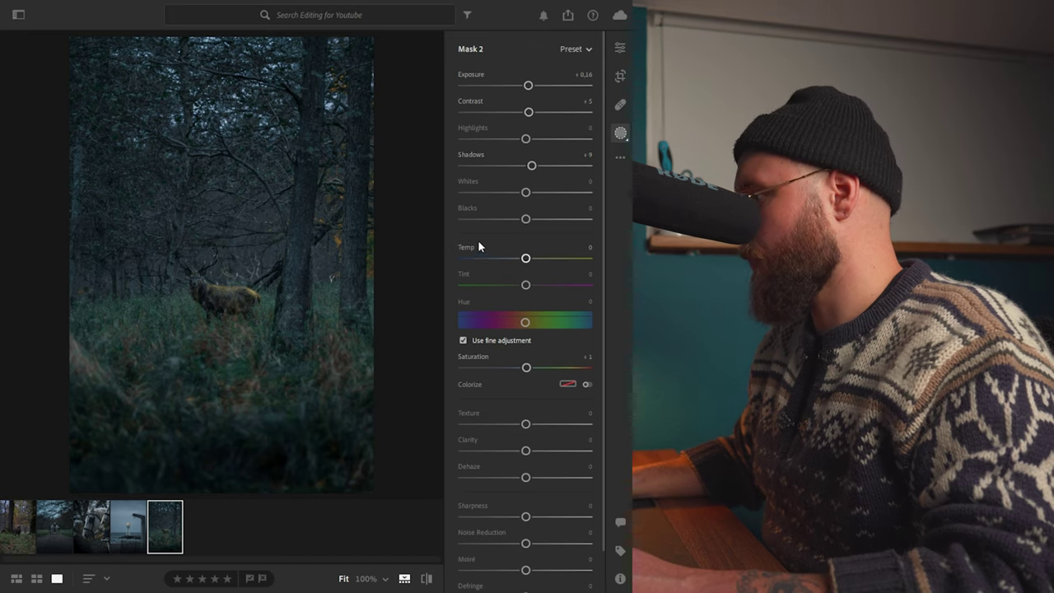
- Darken the whole photo's exposure to -0.29
click(620, 48)
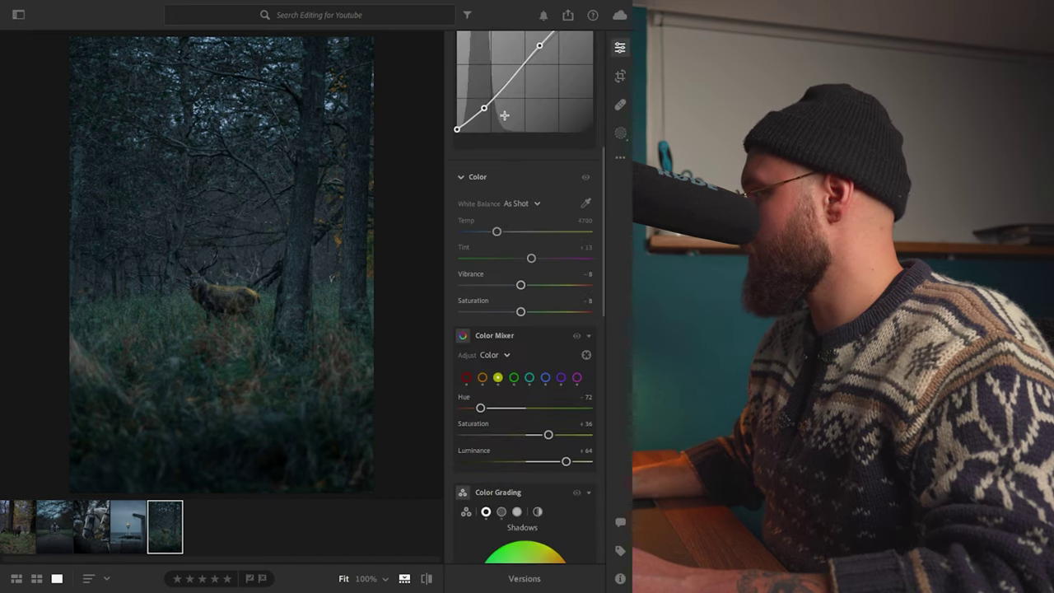
scroll(504, 115, up, 5)
drag(526, 168, 523, 169)
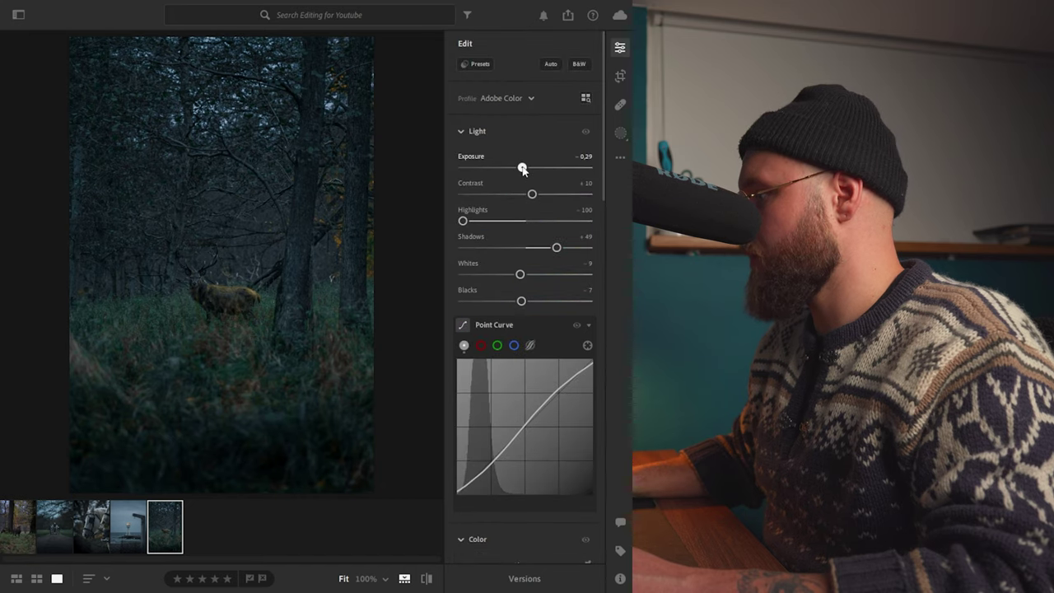
- Brighten the stag mask further: exposure +0.48, highlights +43, blacks -15
click(620, 133)
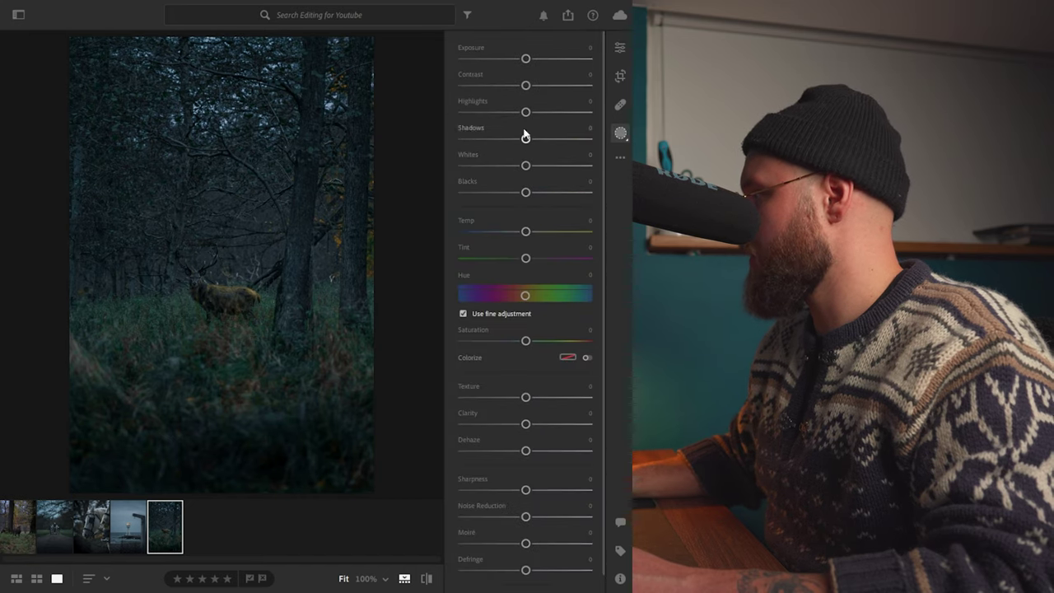
drag(529, 87, 536, 89)
drag(526, 138, 542, 166)
drag(525, 222, 519, 224)
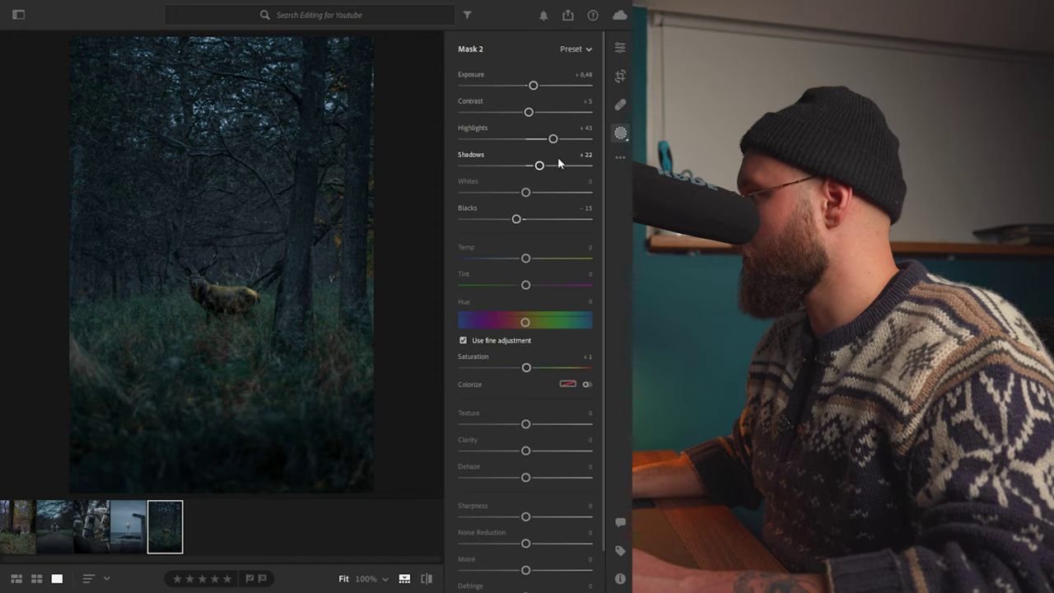
click(620, 47)
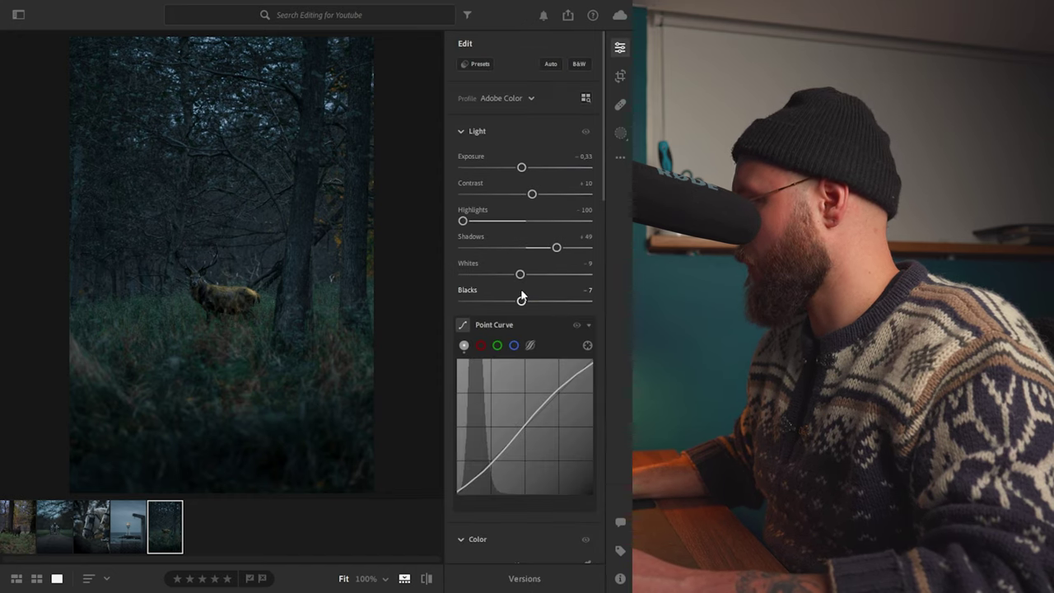
- Set the base edit to blacks -10 and exposure -0.19, zoomed to 100% on the stag
drag(521, 304, 518, 302)
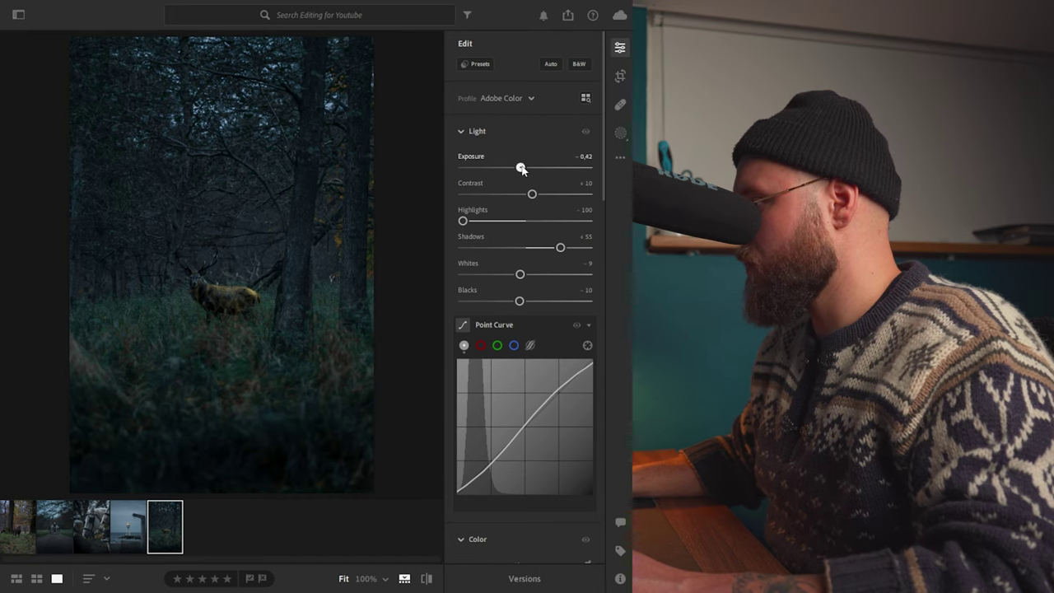
drag(524, 169, 527, 170)
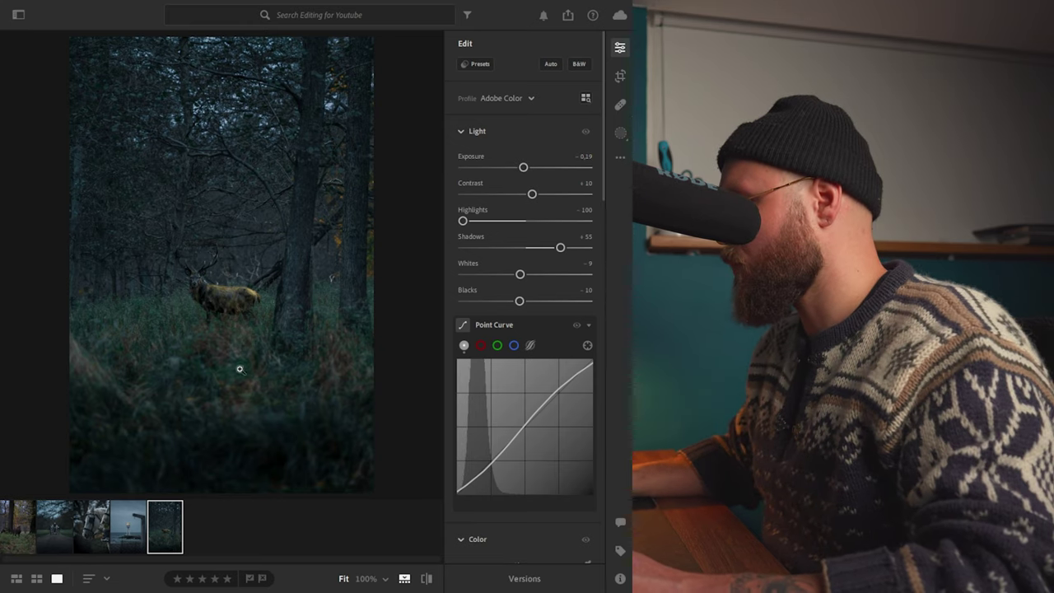
click(219, 297)
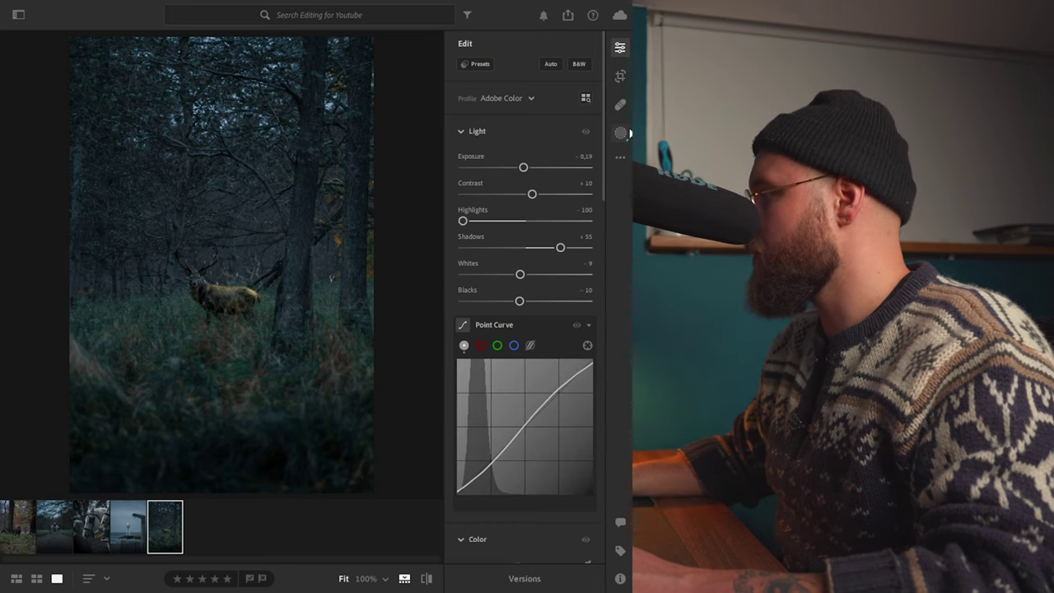
click(620, 134)
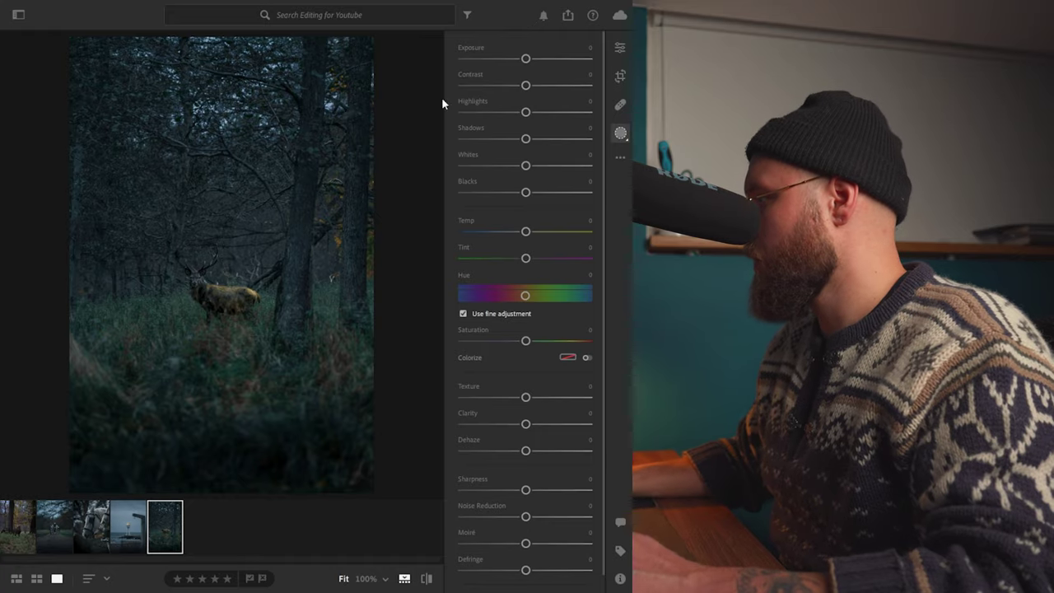
- Paint Mask 3 over the top-left trees with a size-57 brush at -0.52 exposure
key(b)
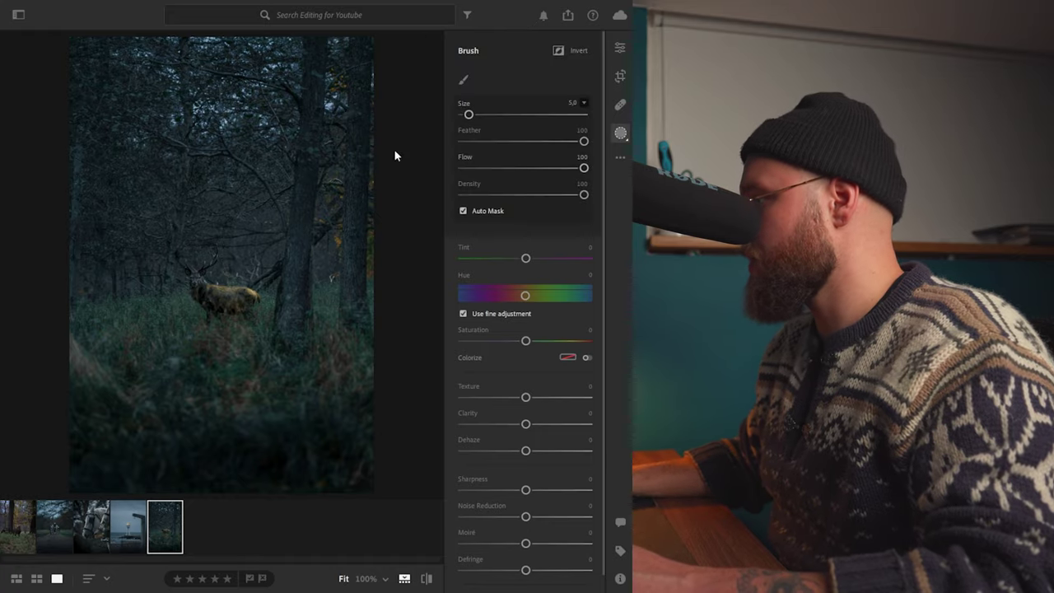
scroll(159, 140, up, 10)
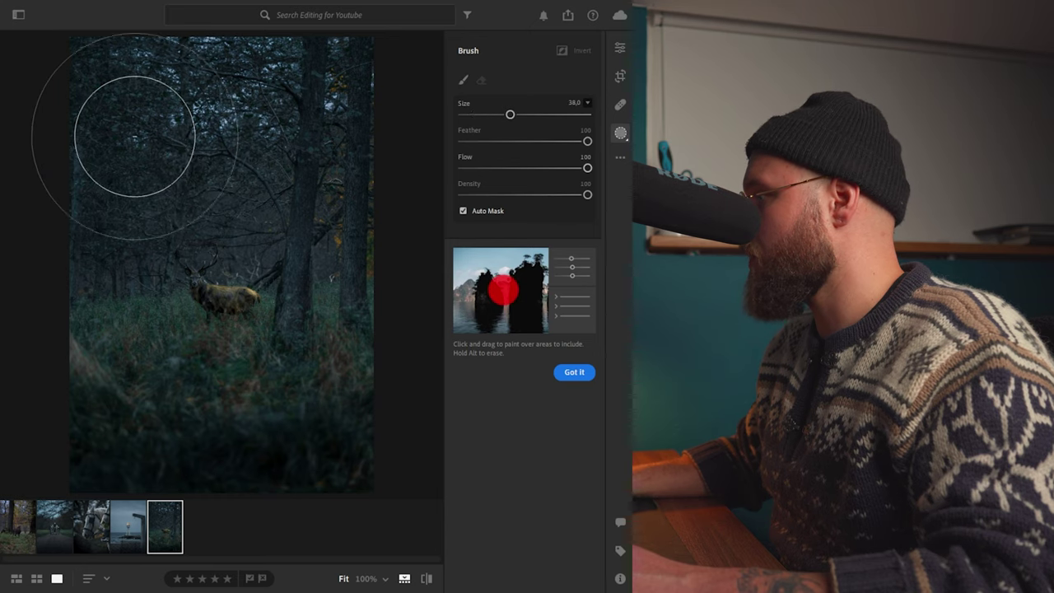
scroll(99, 101, up, 2)
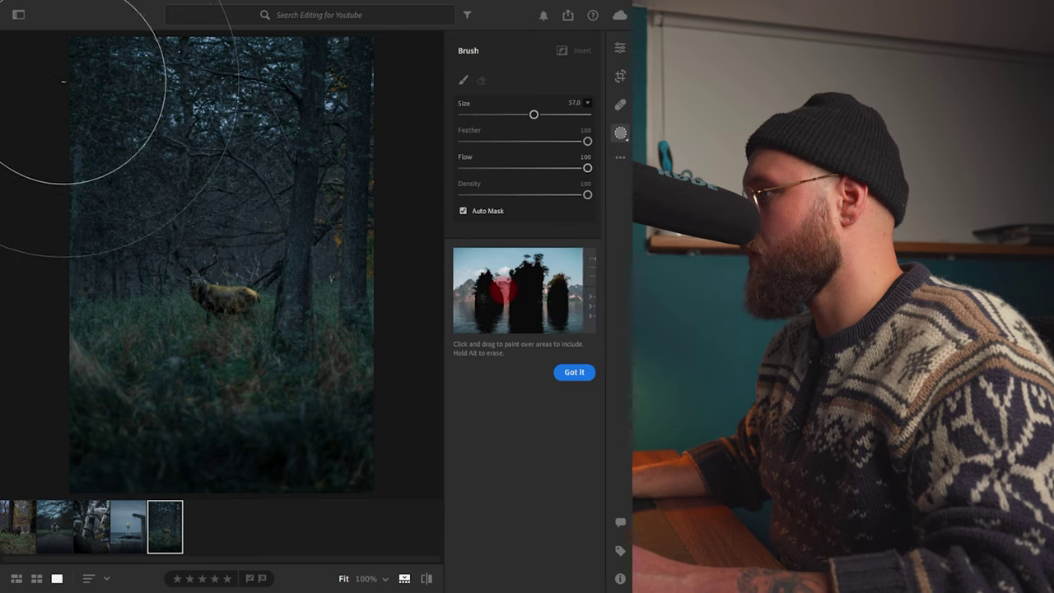
mouse_move(40, 97)
mouse_down()
mouse_move(63, 63)
mouse_move(144, 38)
mouse_move(235, 35)
mouse_move(367, 70)
mouse_up()
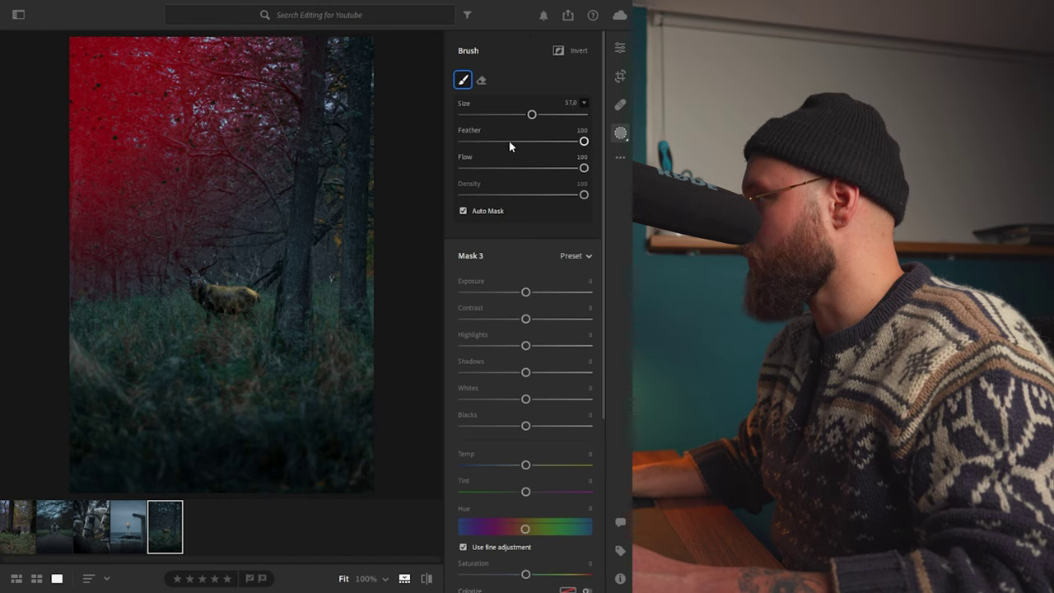
drag(526, 294, 525, 294)
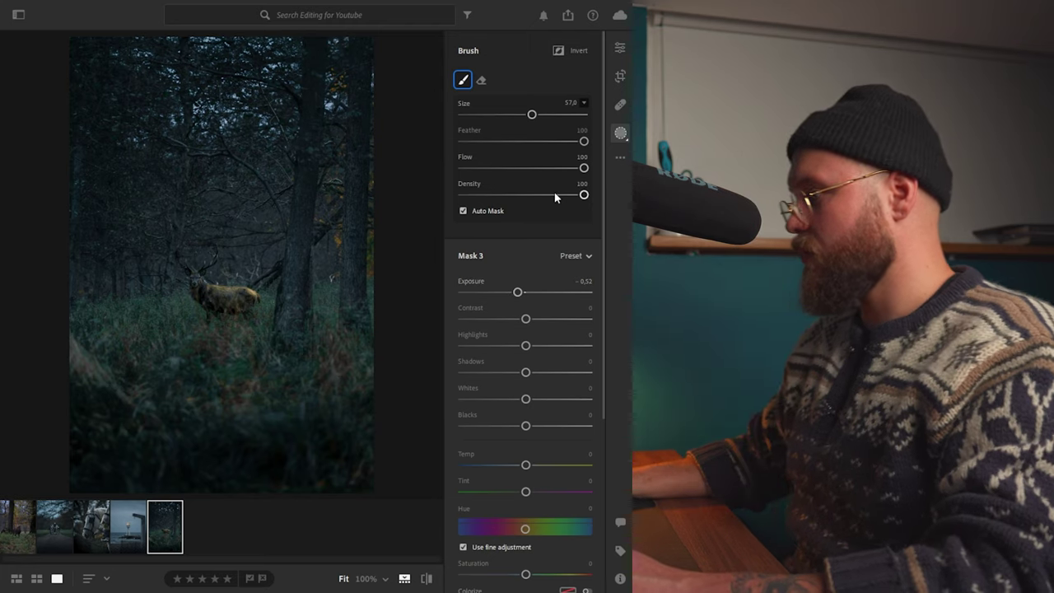
- Paste the stag's edit settings onto the doe forest photo
click(620, 47)
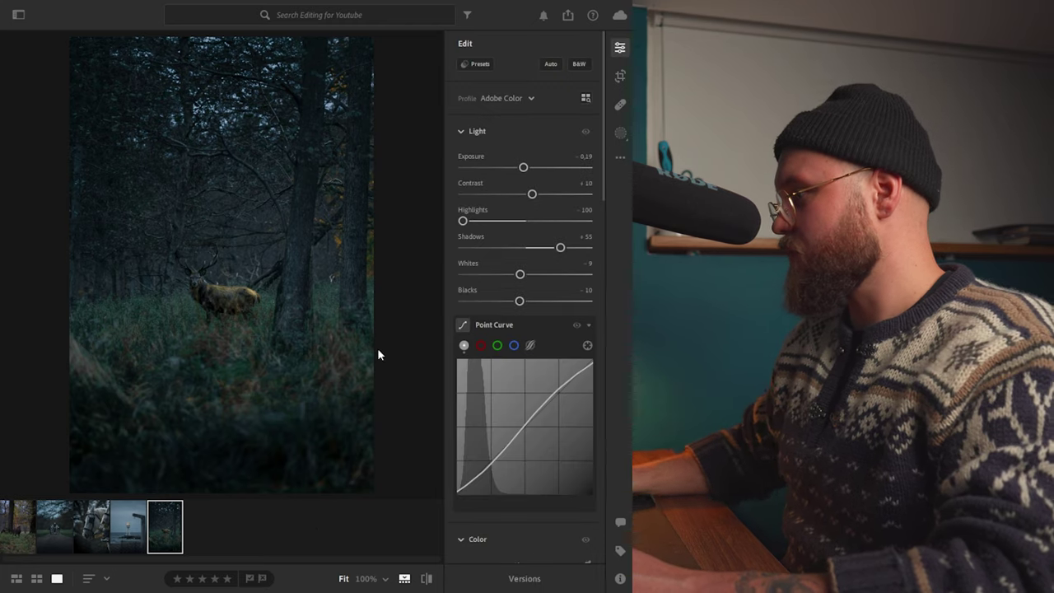
click(33, 535)
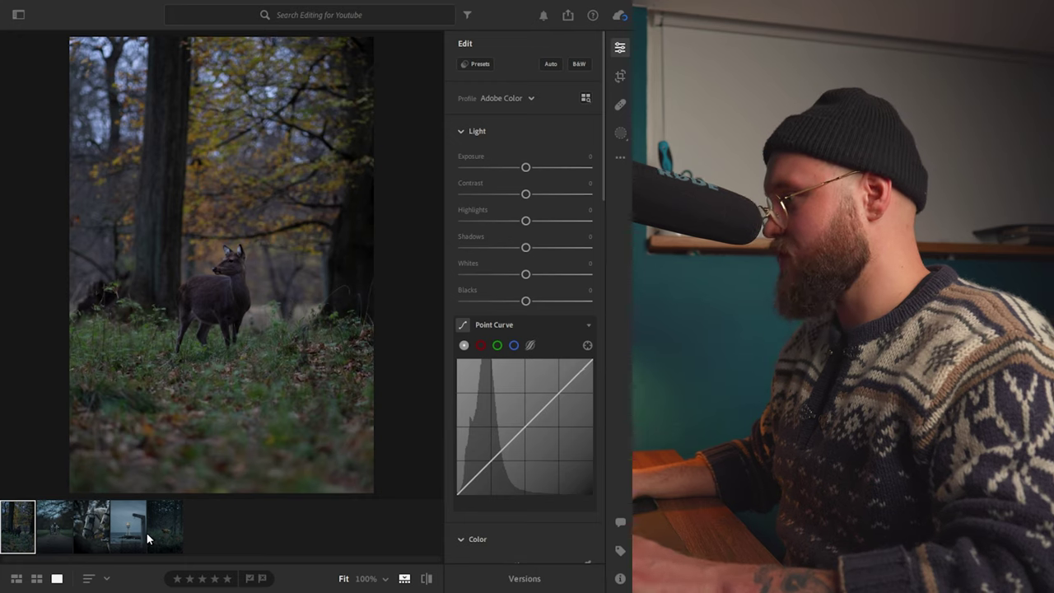
key(ctrl+v)
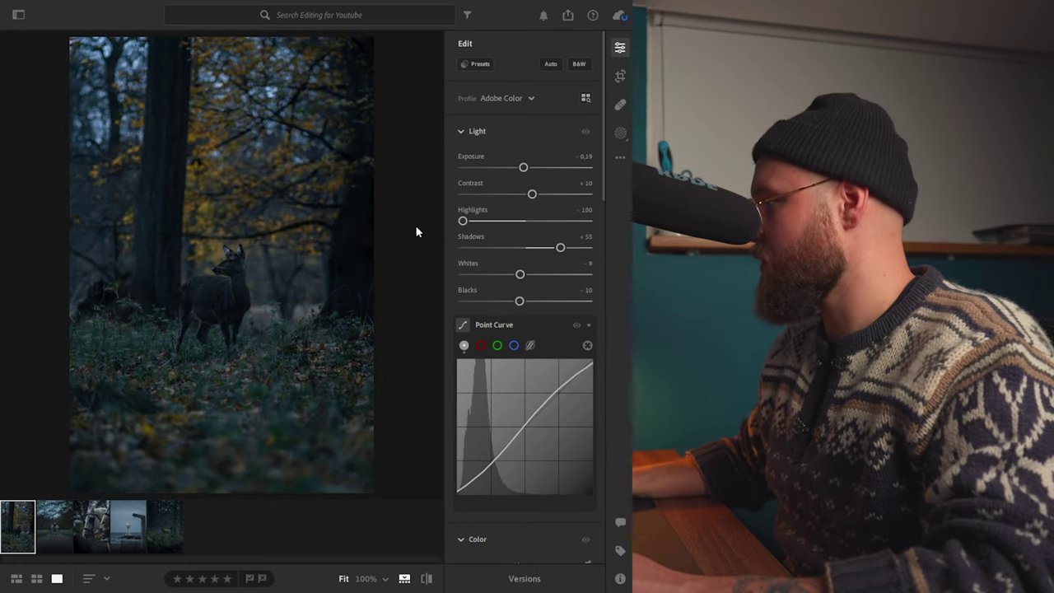
- Raise the vibrance, ease the blue tint's saturation to 16, and select the orange tones
scroll(526, 246, down, 5)
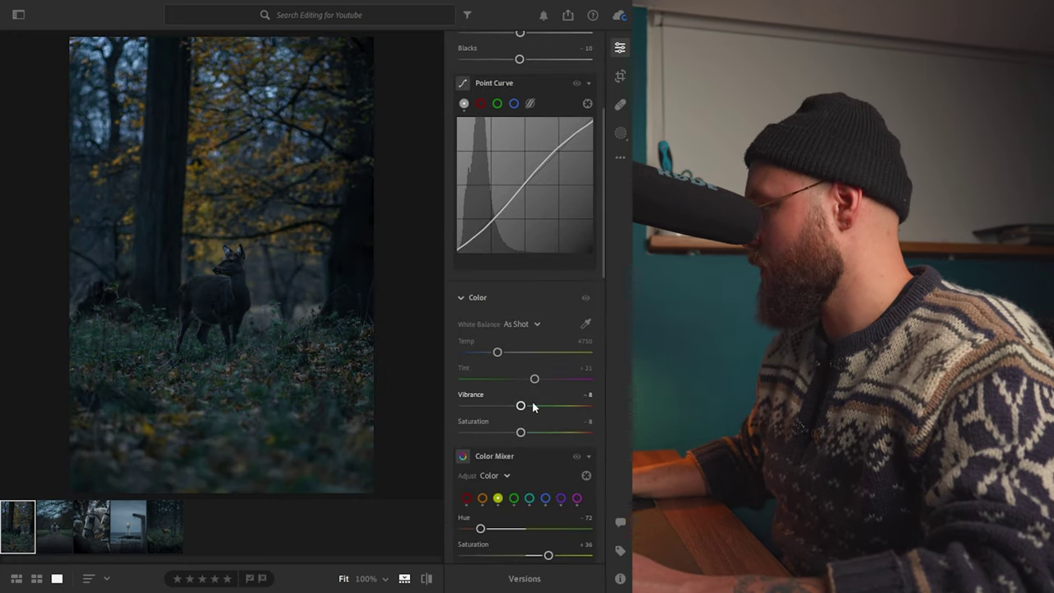
drag(521, 408, 532, 410)
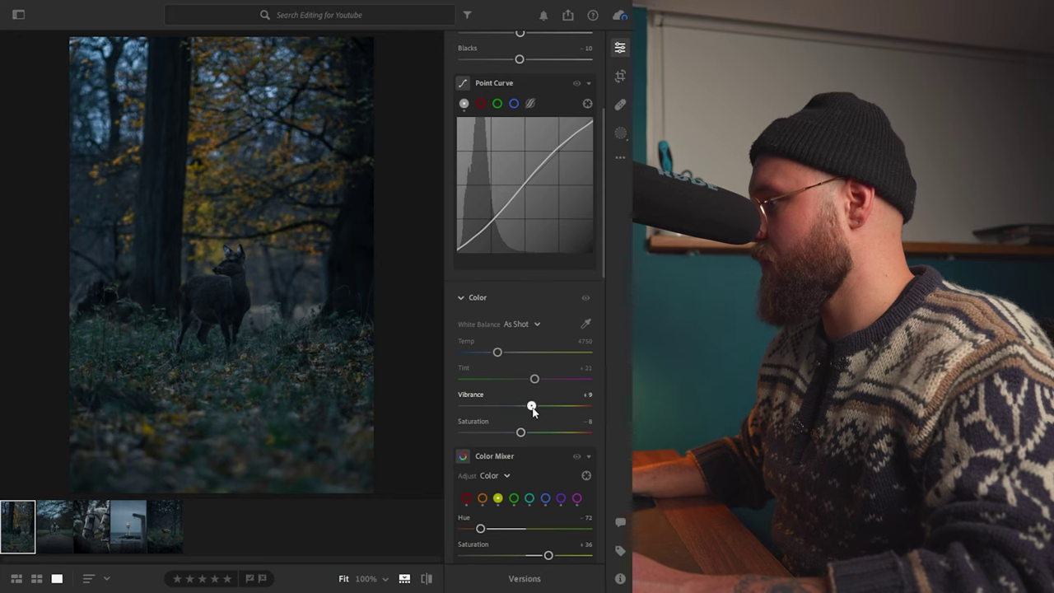
scroll(509, 499, down, 5)
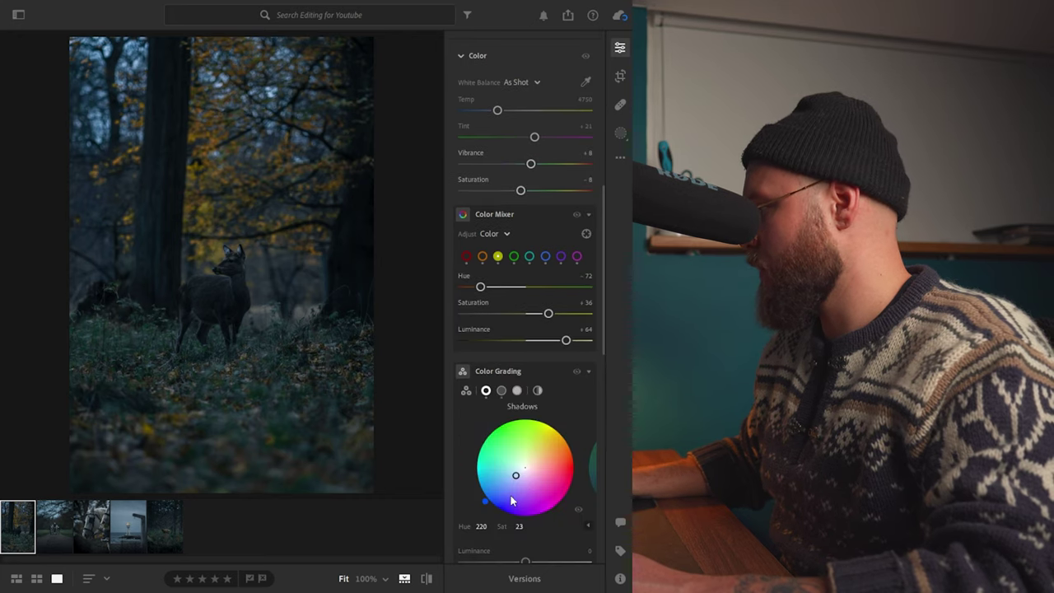
mouse_move(543, 315)
mouse_down()
mouse_move(522, 315)
mouse_move(552, 317)
mouse_move(538, 318)
mouse_up()
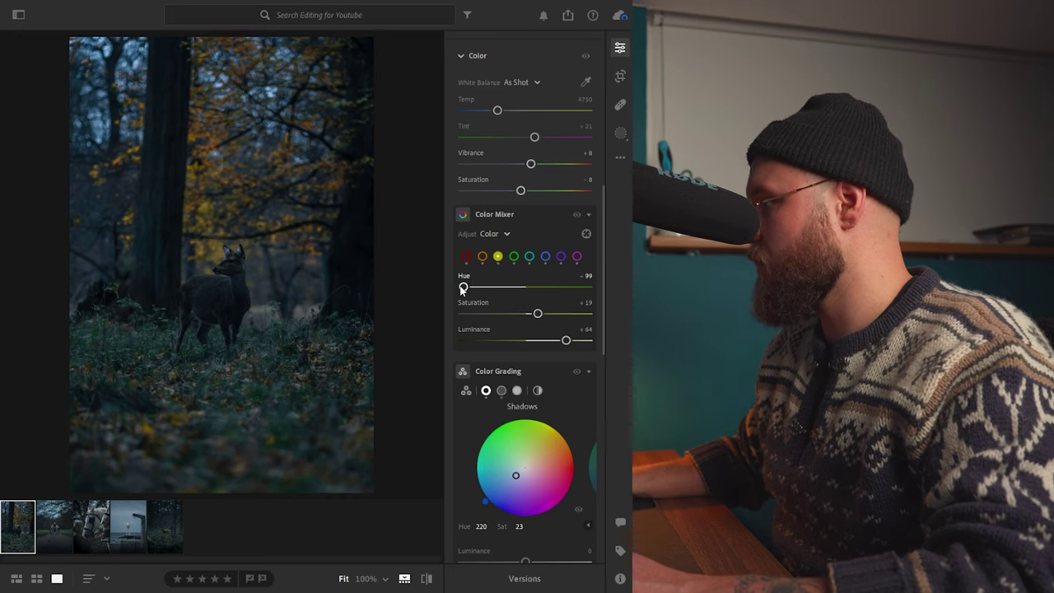
click(481, 257)
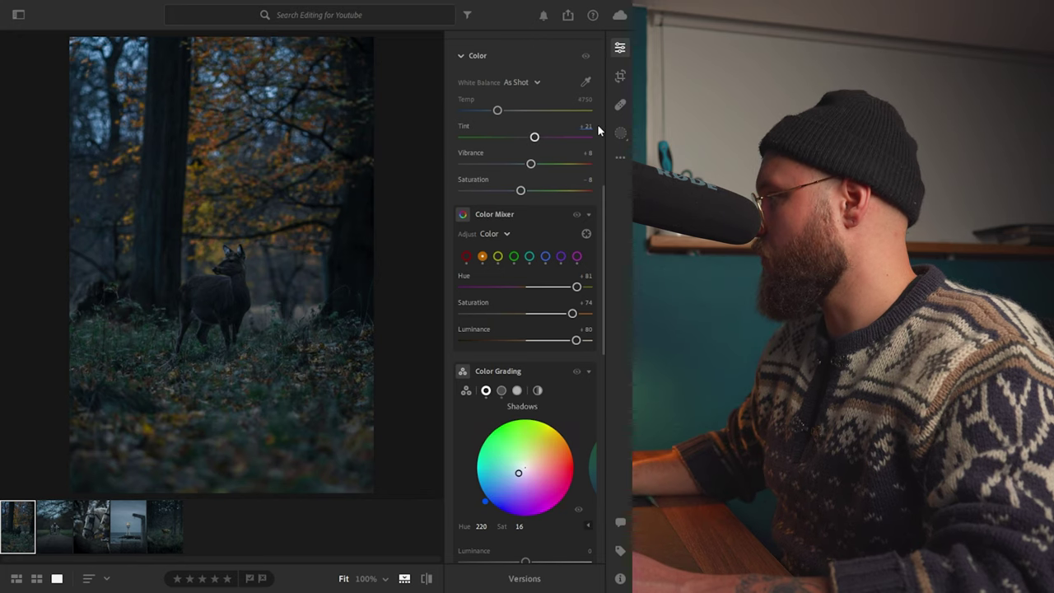
click(621, 132)
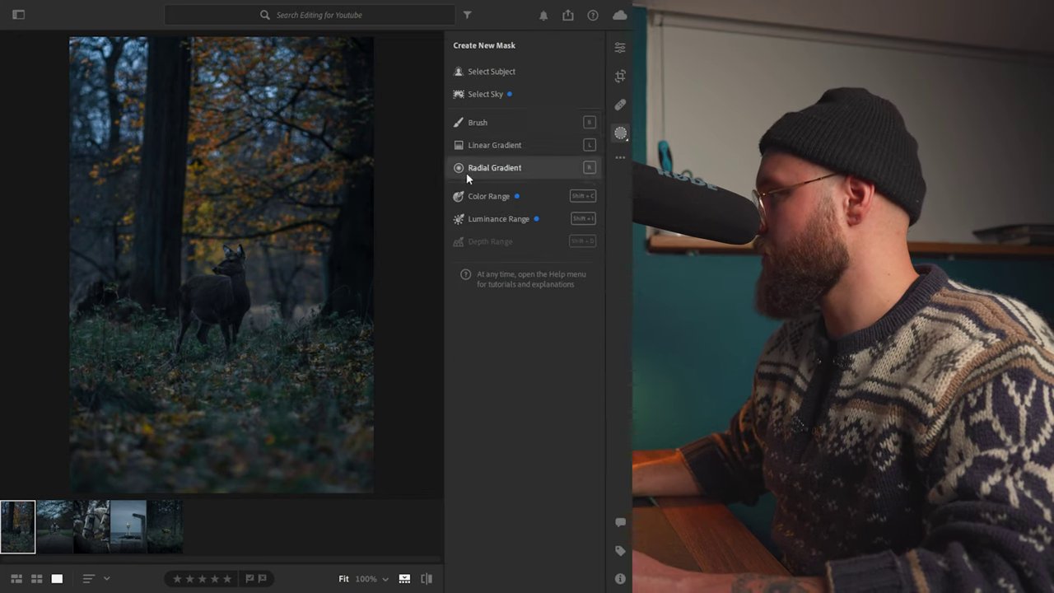
- Mask the doe with Select Subject: exposure +0.56, highlights +29, shadows +34, blacks -5
click(477, 71)
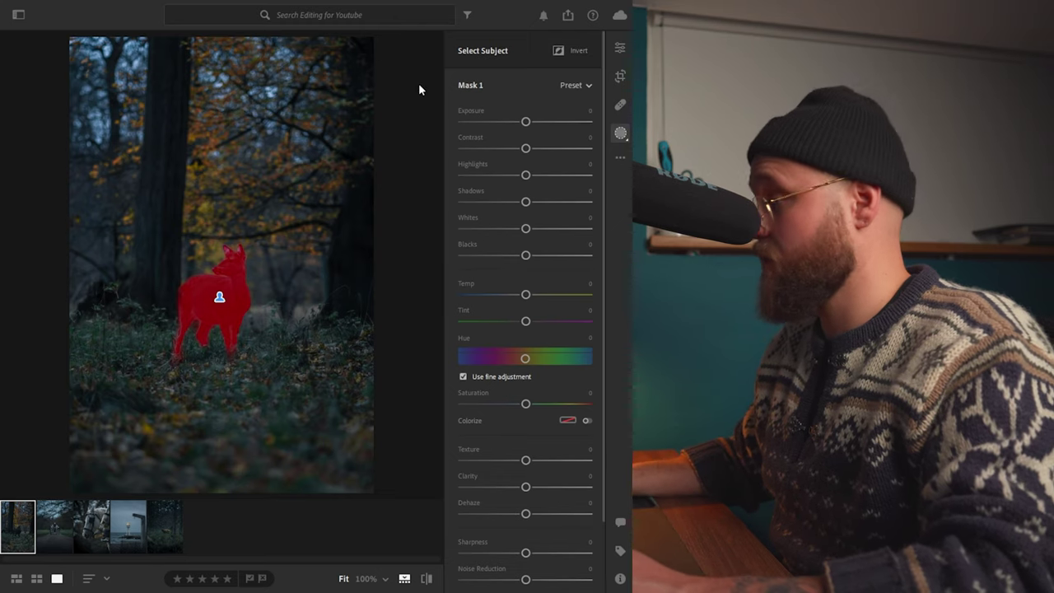
drag(526, 121, 527, 123)
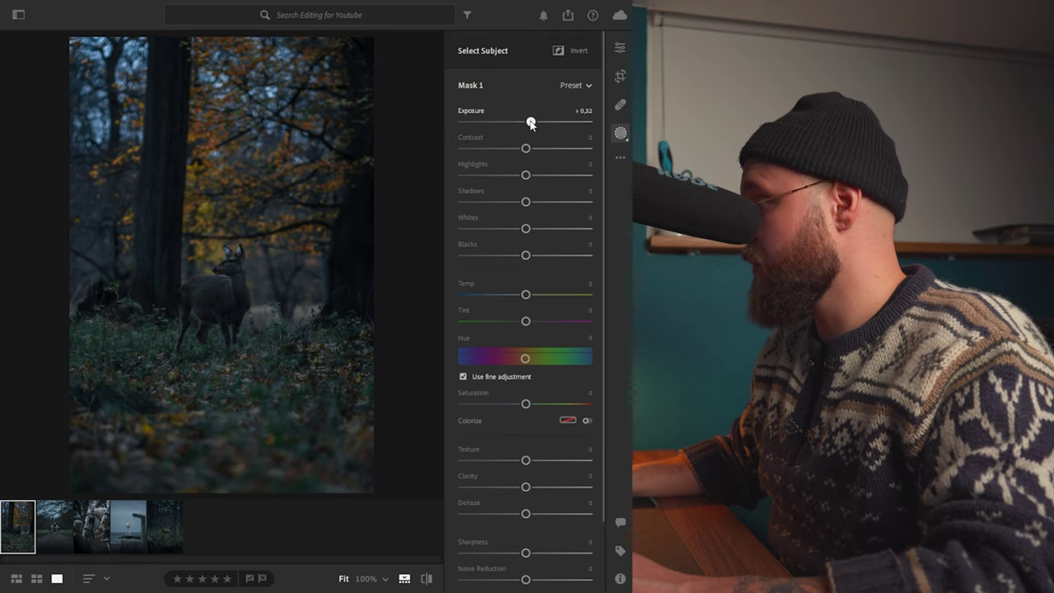
drag(526, 201, 535, 205)
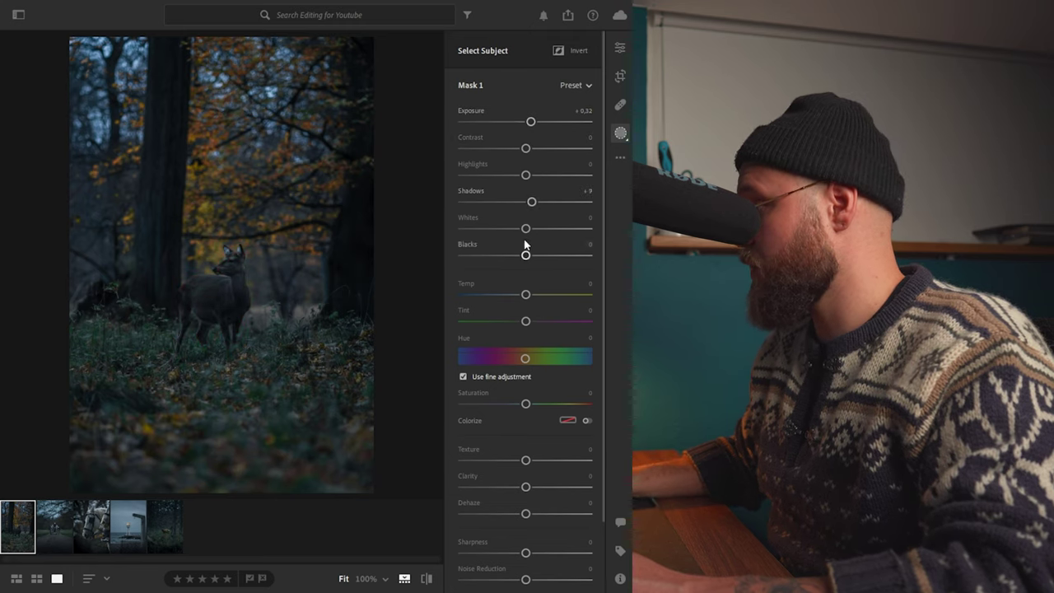
drag(525, 257, 522, 257)
drag(526, 174, 548, 210)
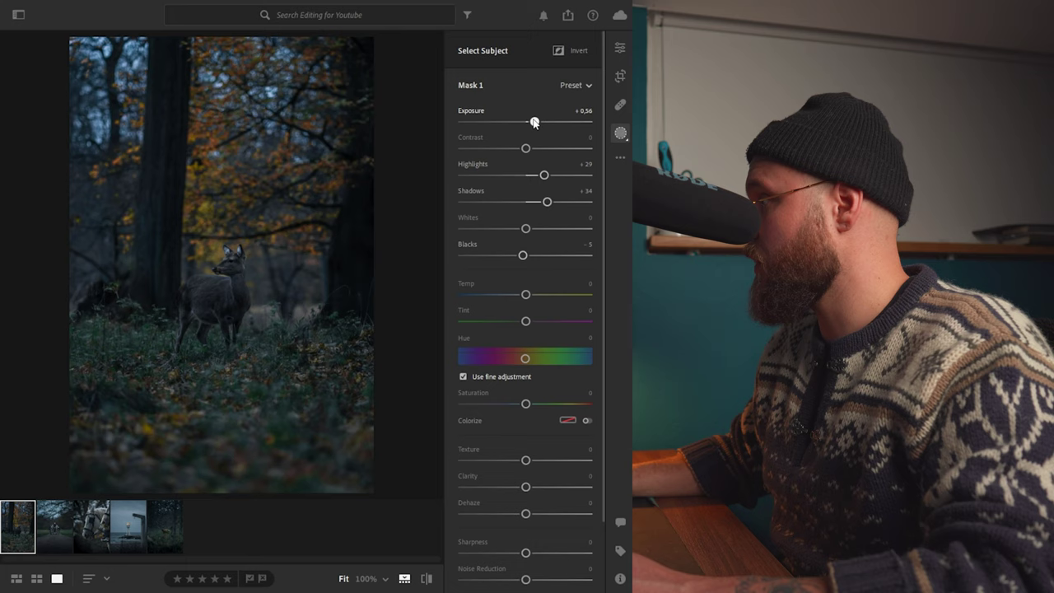
click(620, 48)
- Set the doe photo's overall exposure back to 0
scroll(531, 136, up, 5)
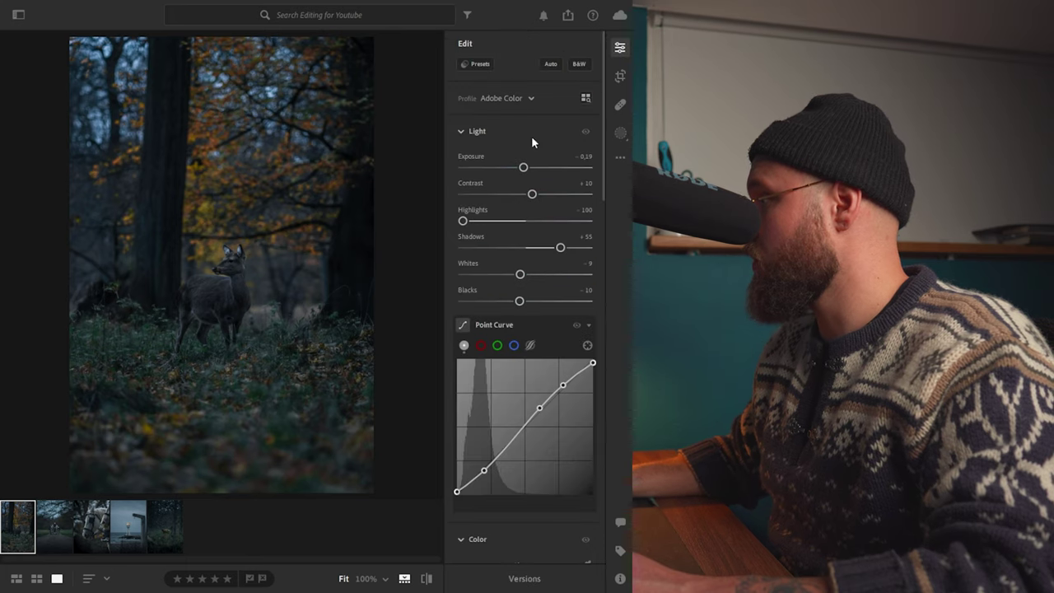
drag(523, 167, 526, 169)
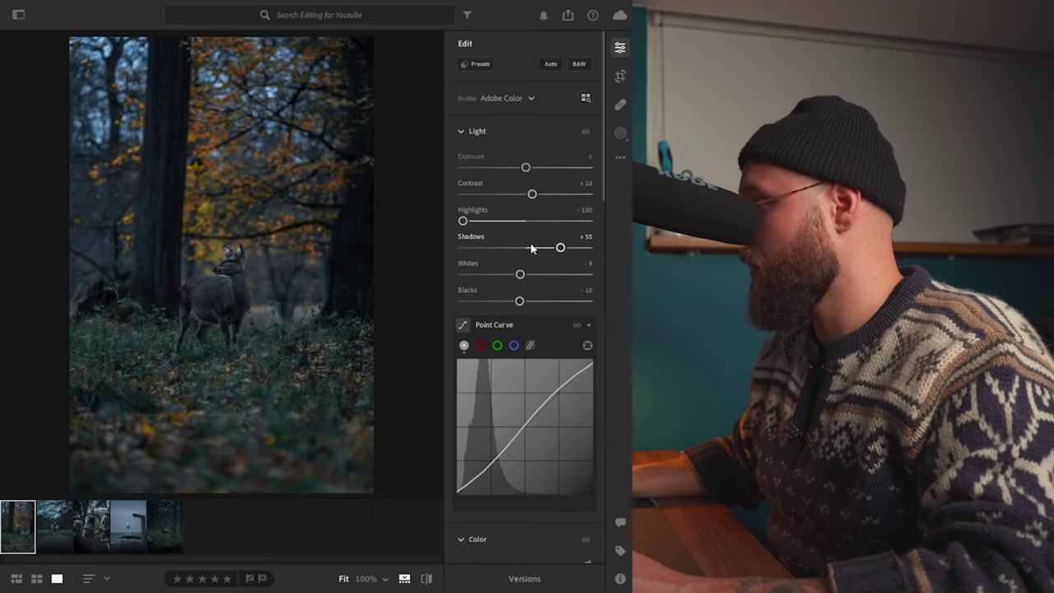
scroll(537, 241, down, 3)
scroll(541, 239, down, 9)
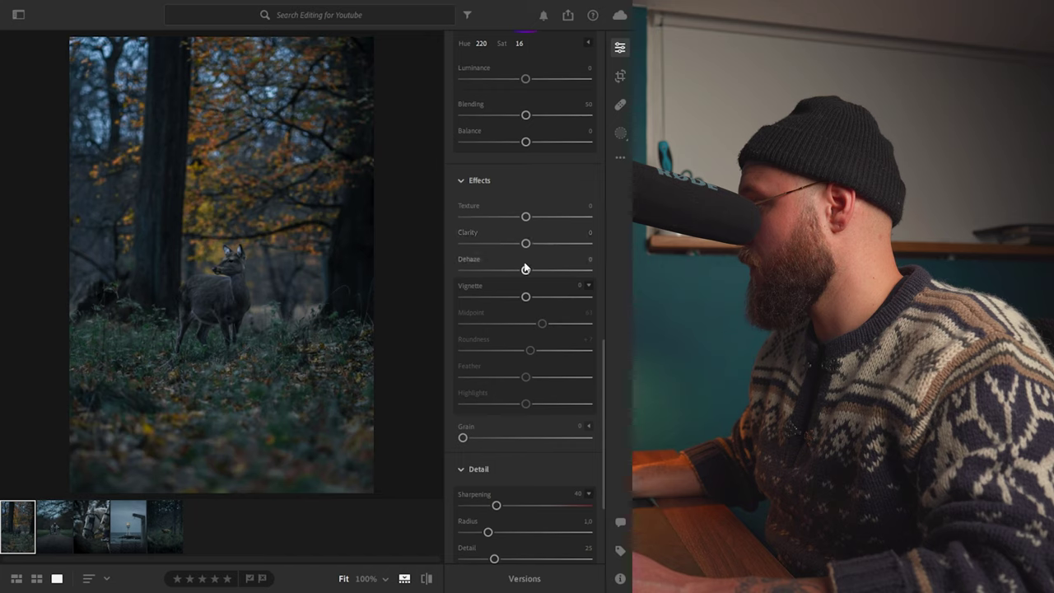
scroll(544, 241, up, 7)
scroll(546, 245, up, 5)
- Add a linear gradient rising from the bottom and darken it to -0.84 exposure
click(621, 133)
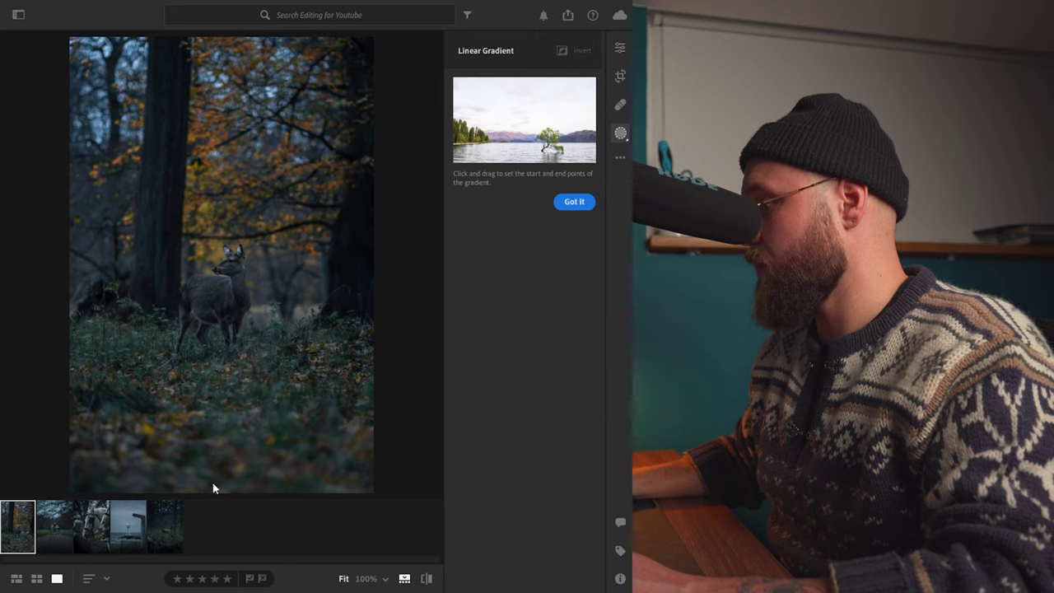
drag(212, 488, 228, 346)
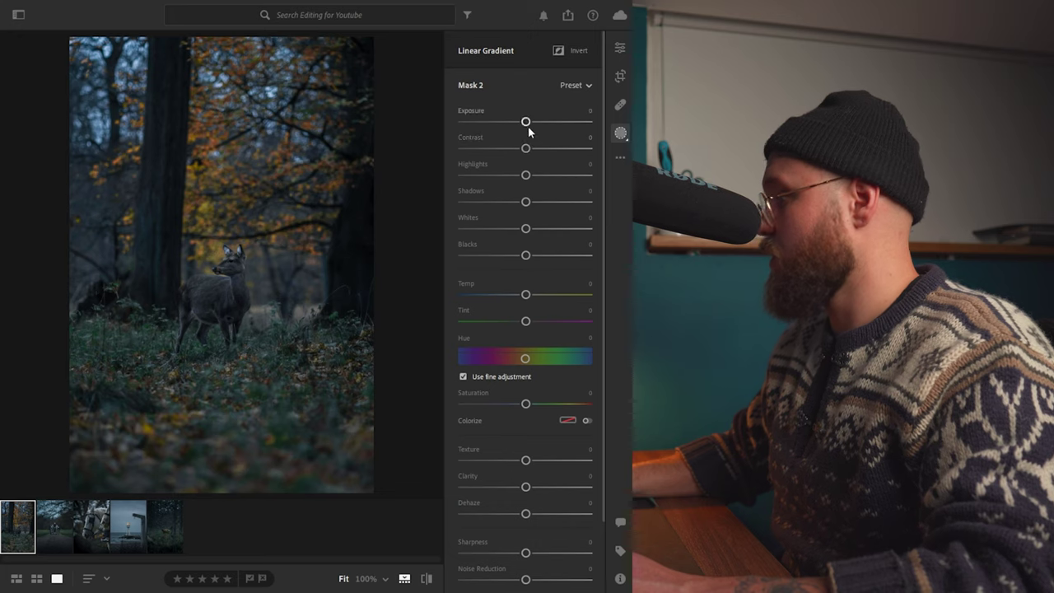
drag(526, 121, 523, 122)
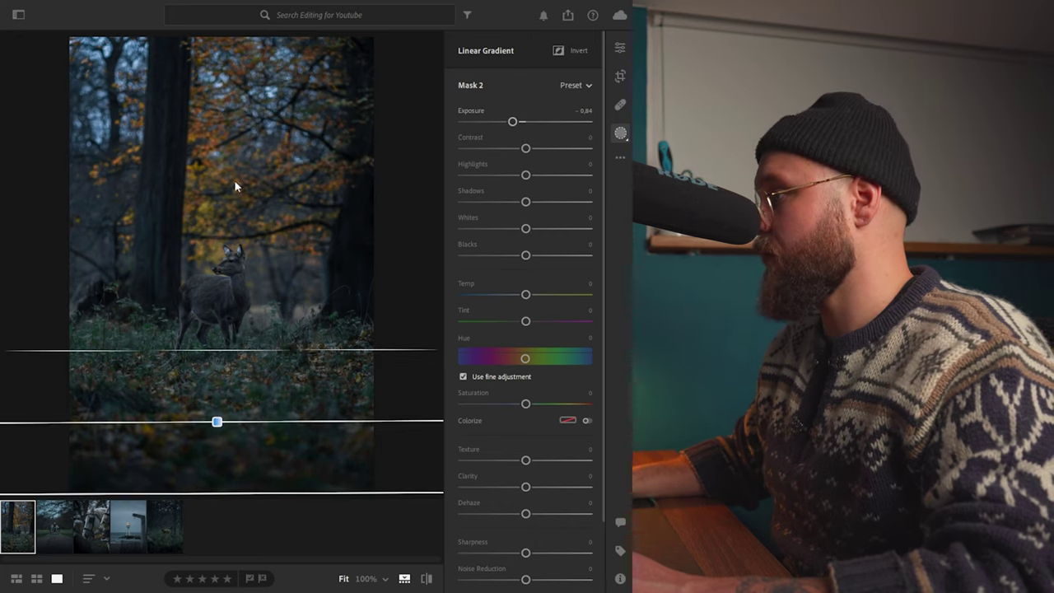
click(621, 51)
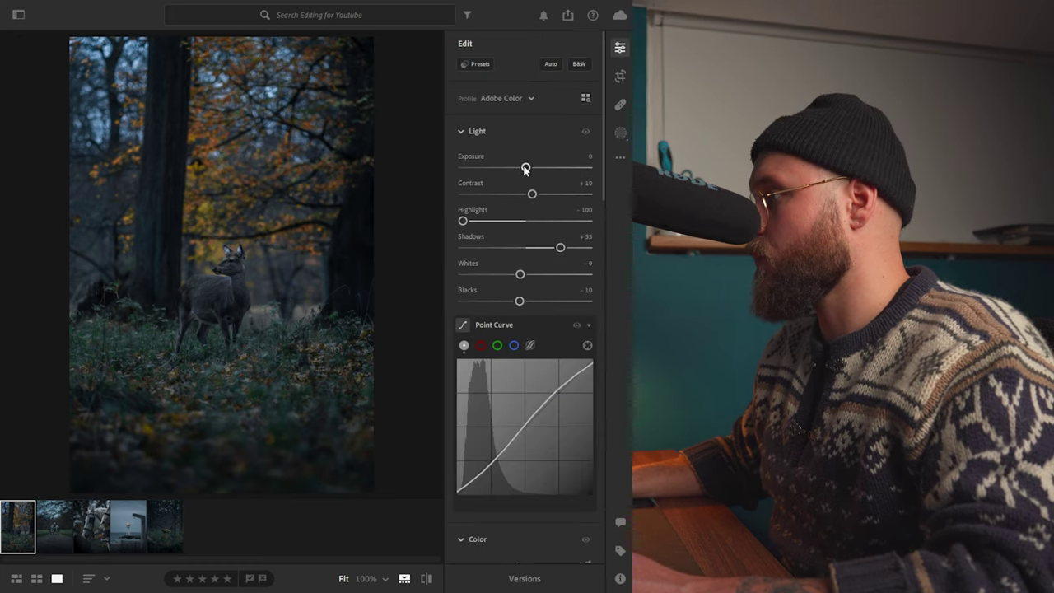
click(621, 132)
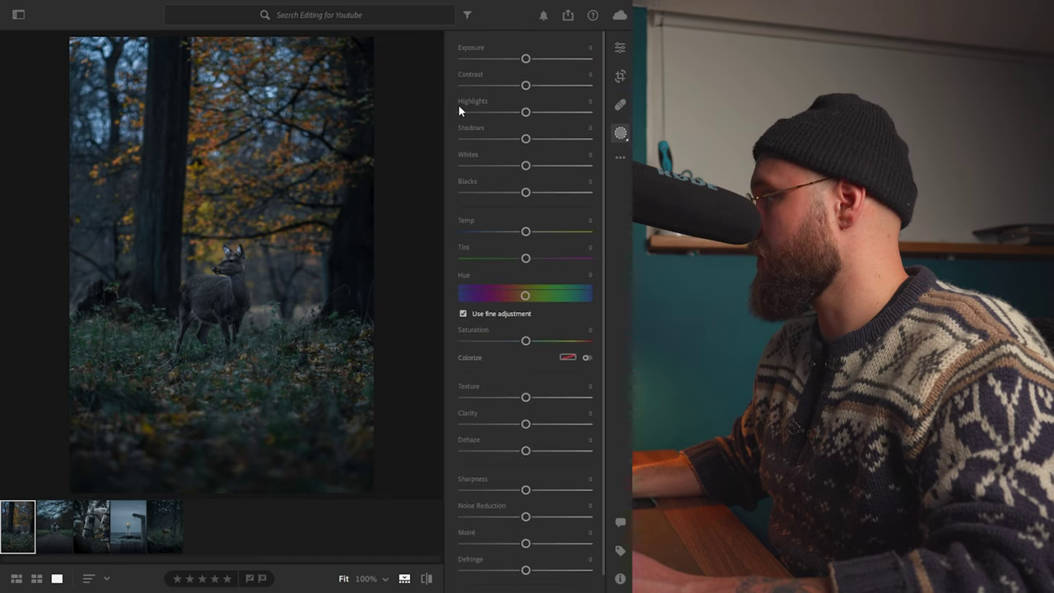
- Drag a linear gradient down from the top: exposure -0.24, highlights -44, whites -25
key(l)
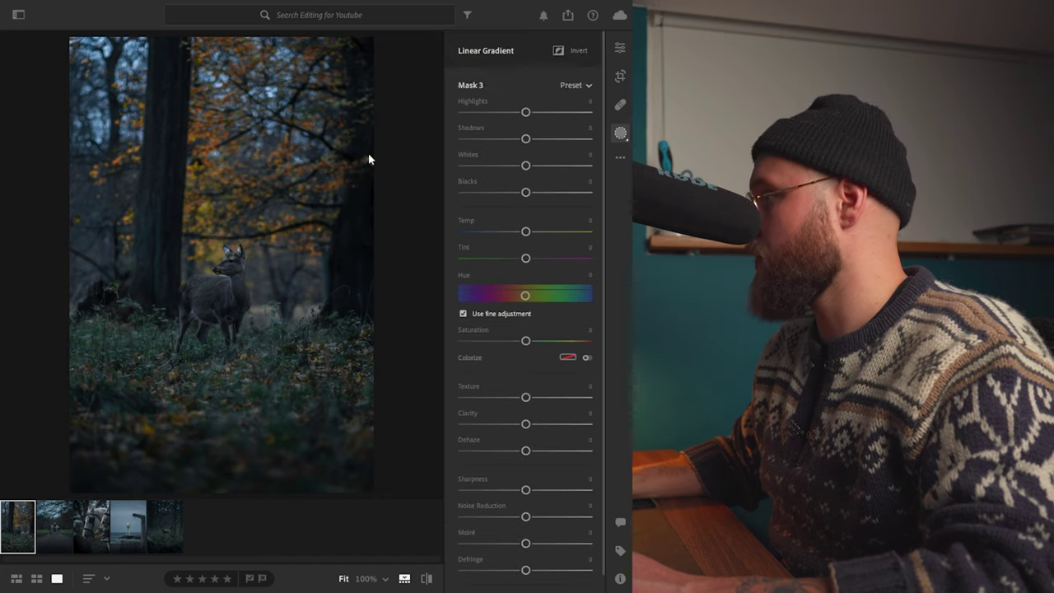
drag(182, 36, 182, 228)
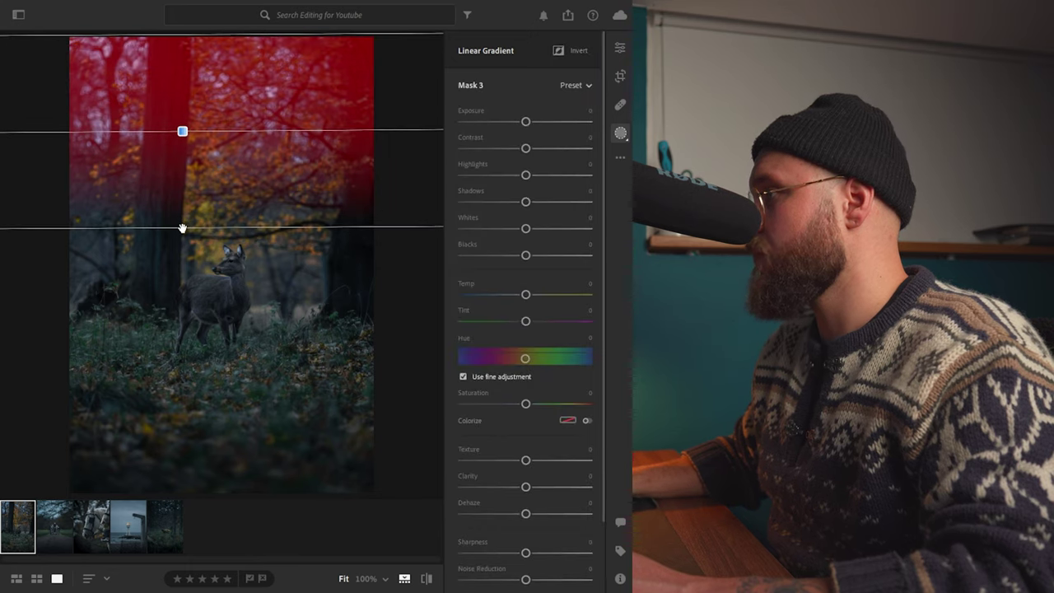
drag(526, 175, 501, 178)
drag(526, 122, 524, 123)
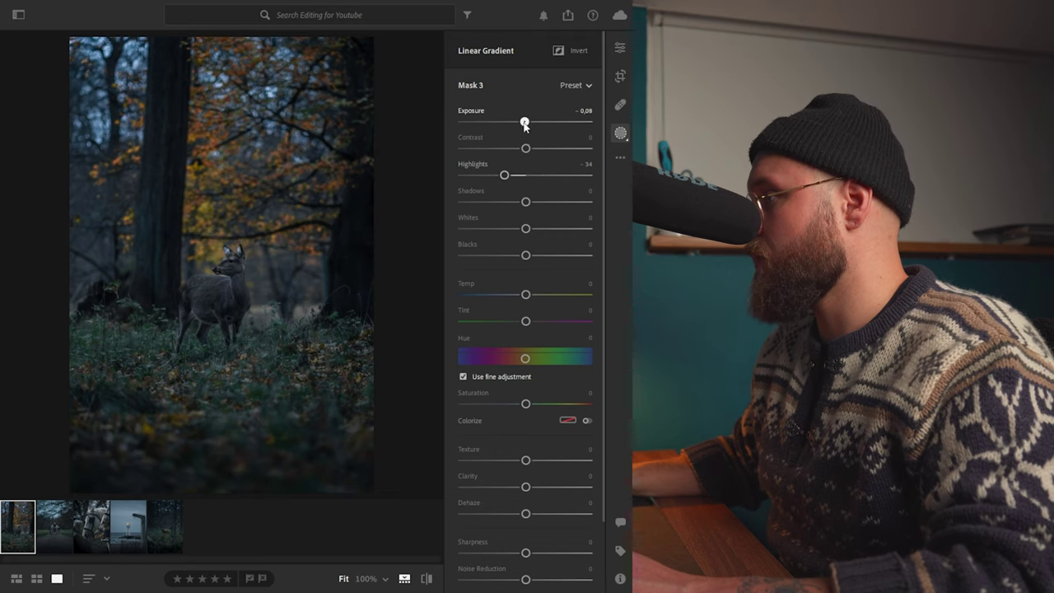
drag(526, 229, 511, 236)
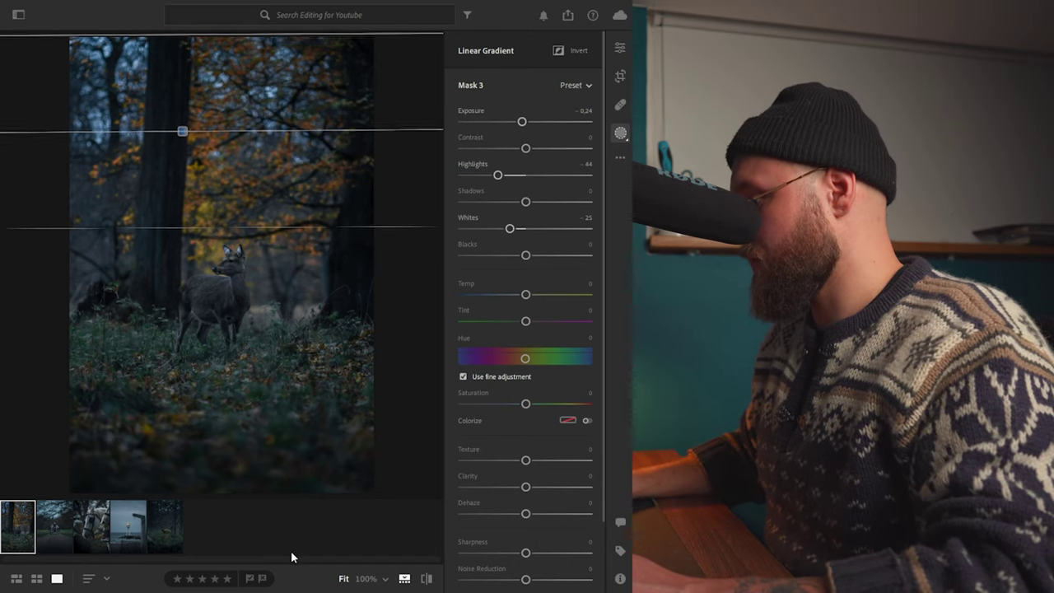
- Flip through the filmstrip photos to compare the edits
click(154, 533)
click(127, 531)
click(99, 528)
click(49, 521)
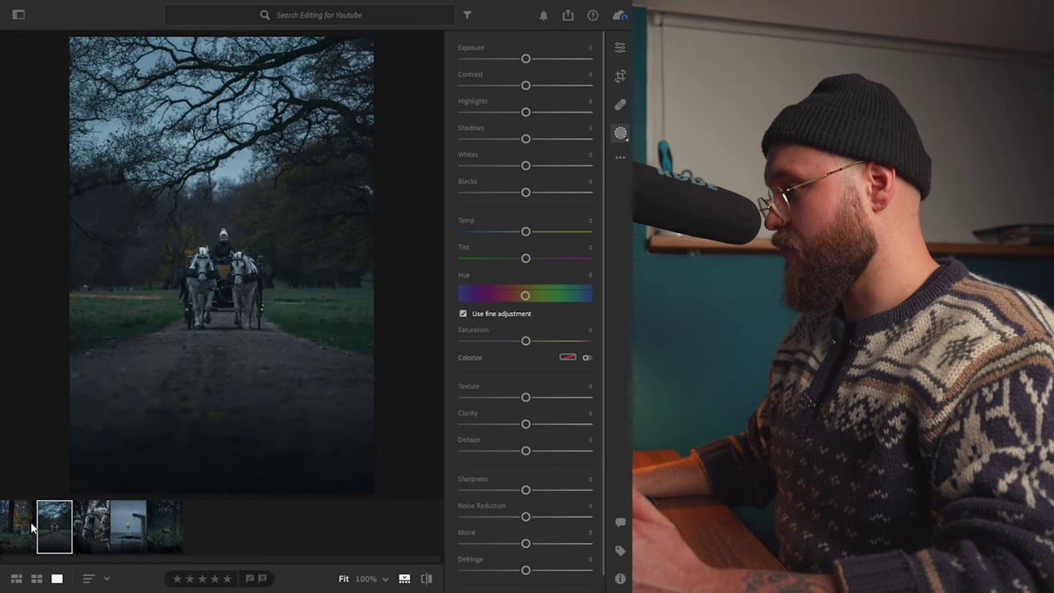
click(12, 530)
click(53, 524)
click(93, 531)
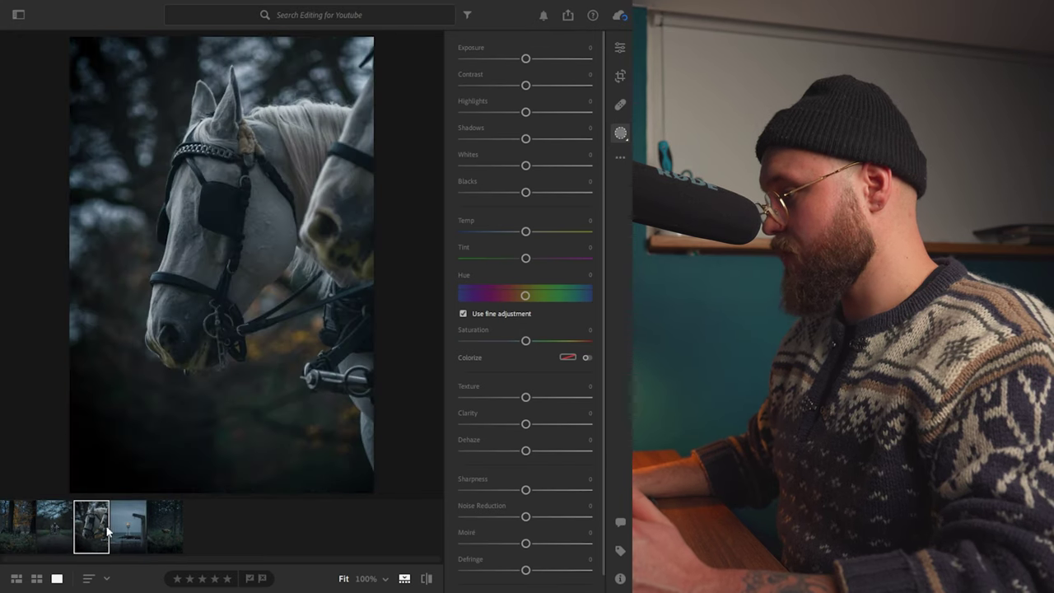
click(127, 531)
click(176, 522)
- Open the horse carriage photo and show its Premium presets list
click(128, 527)
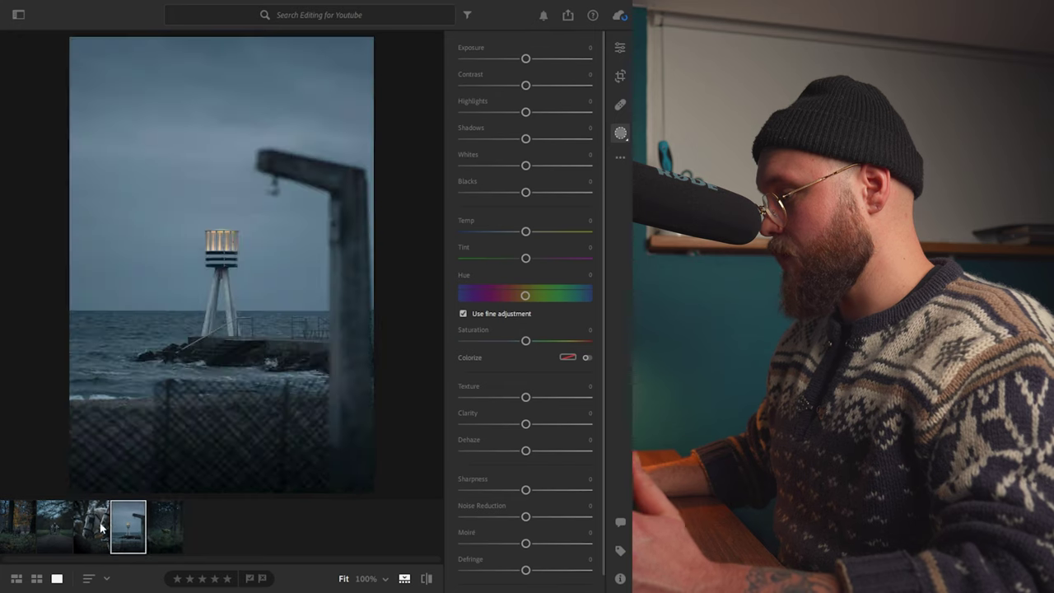
click(90, 527)
click(46, 520)
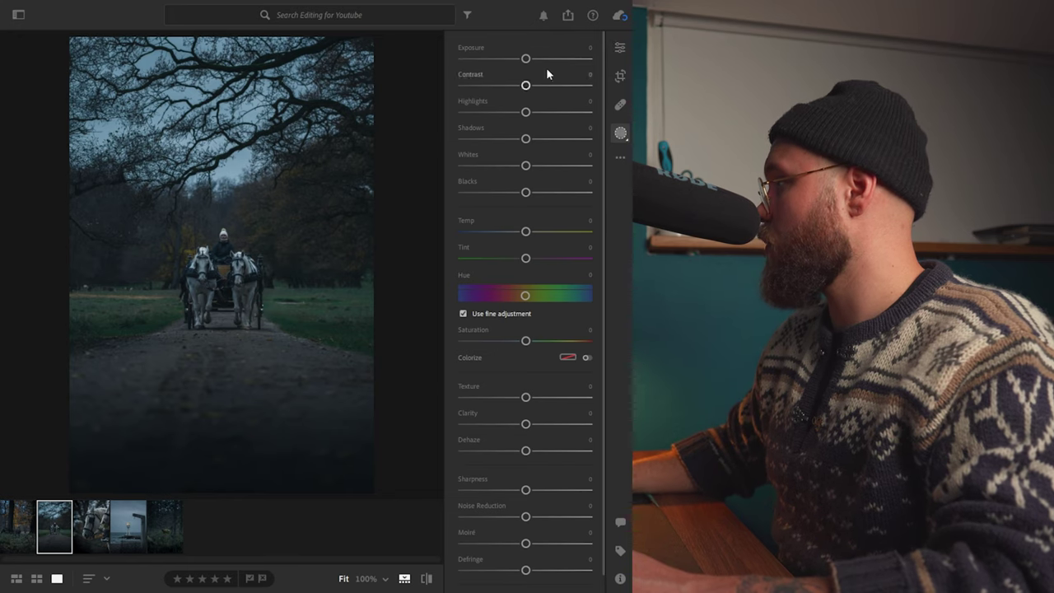
click(618, 47)
click(476, 64)
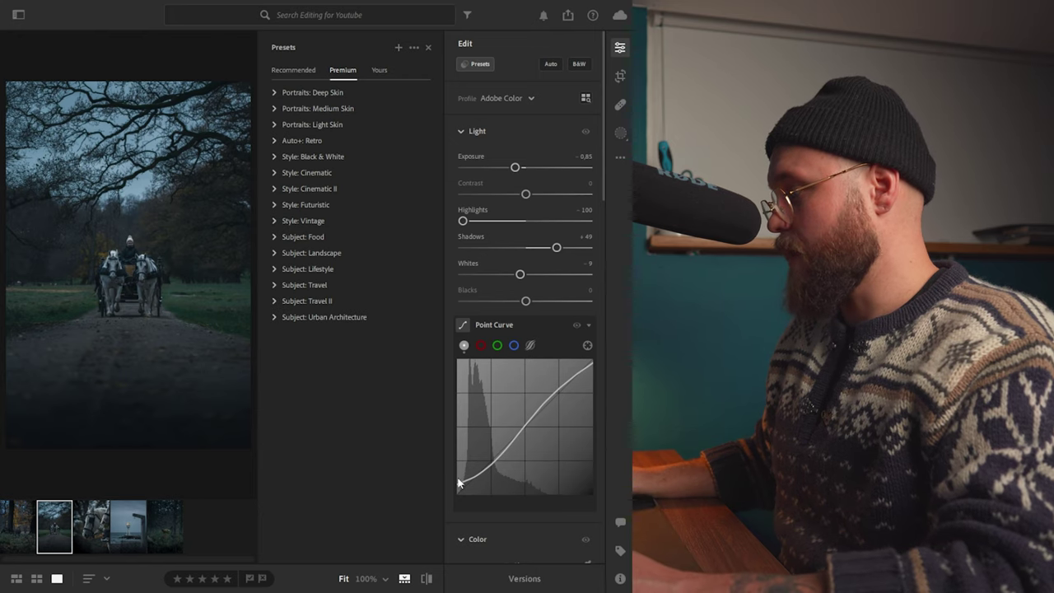
- Close the Presets panel and flip between the lighthouse and horse close-up photos
mouse_move(458, 483)
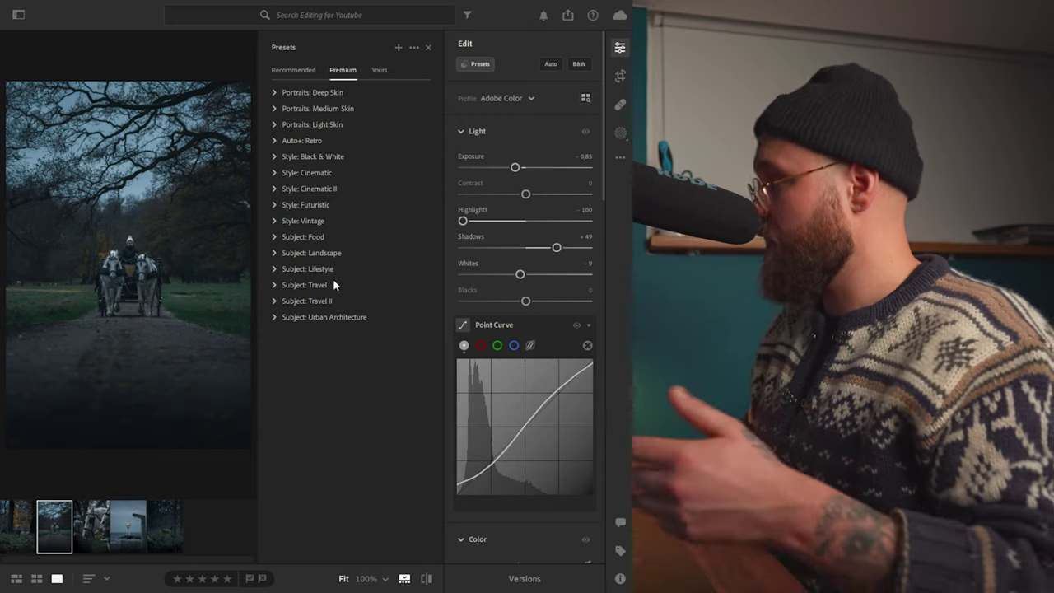
click(428, 48)
click(128, 544)
click(99, 534)
click(115, 533)
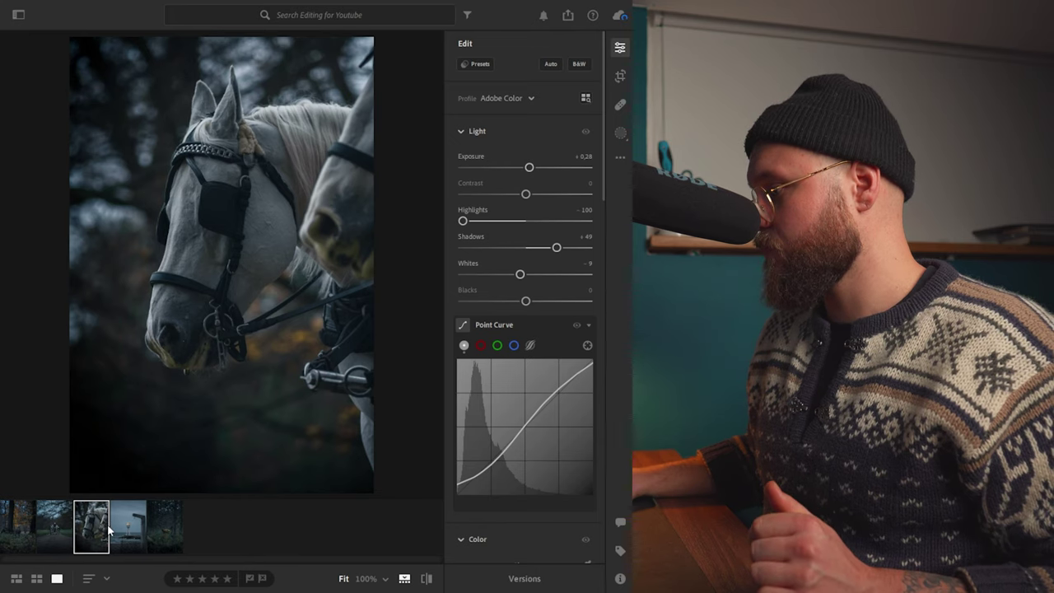
click(118, 530)
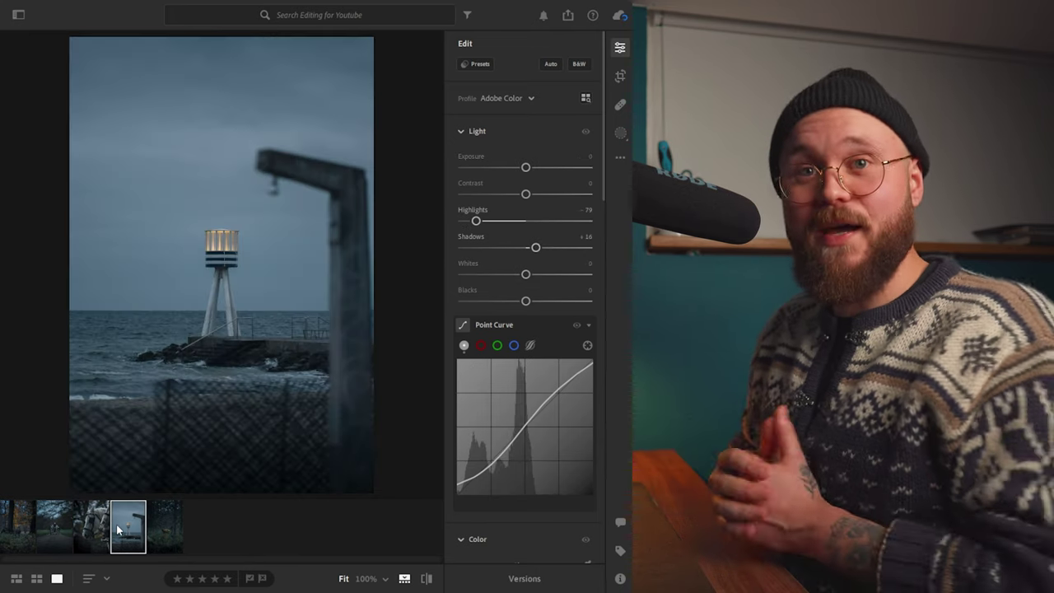